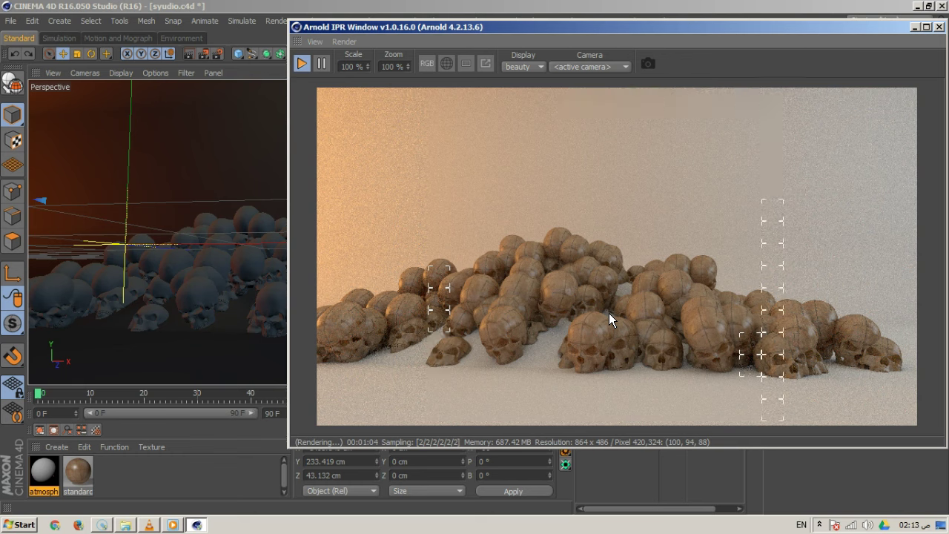
Step: Reposition the Arnold IPR window over the viewport and stop its running render
{"action": "left_click", "coordinate": [743, 301]}
{"action": "left_click", "coordinate": [474, 312]}
{"action": "left_click_drag", "start_coordinate": [627, 30], "coordinate": [526, 50]}
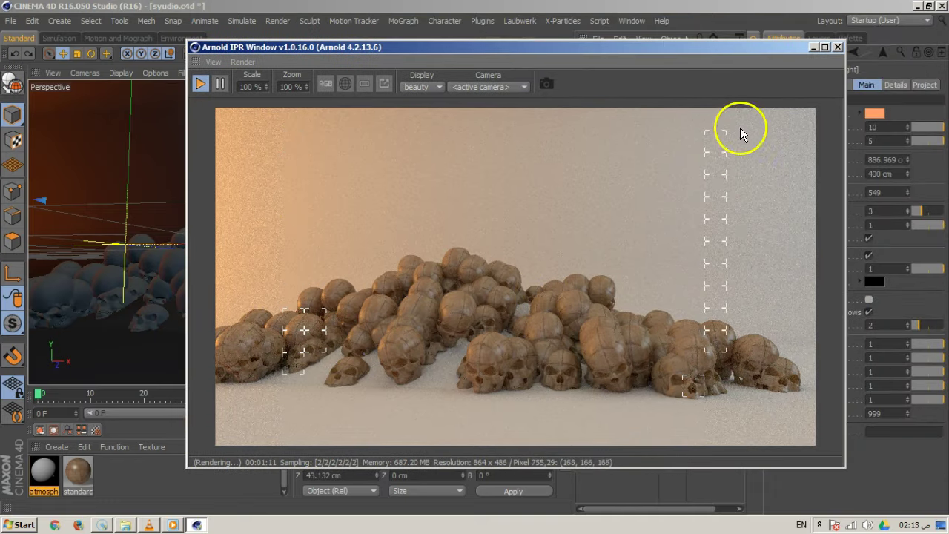
{"action": "left_click", "coordinate": [199, 83]}
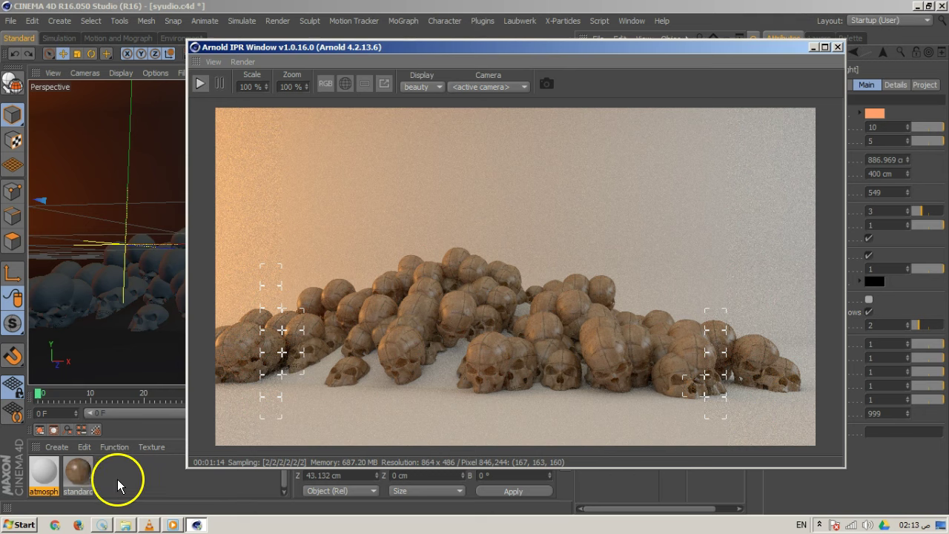
Step: Create a new Arnold standard surface material
{"action": "left_click", "coordinate": [65, 448]}
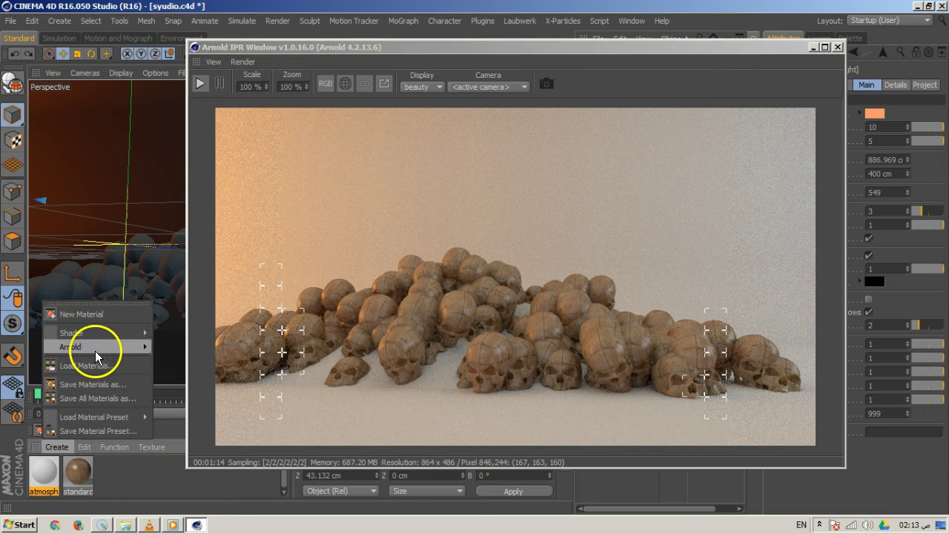
{"action": "mouse_move", "coordinate": [106, 349]}
{"action": "mouse_move", "coordinate": [178, 360]}
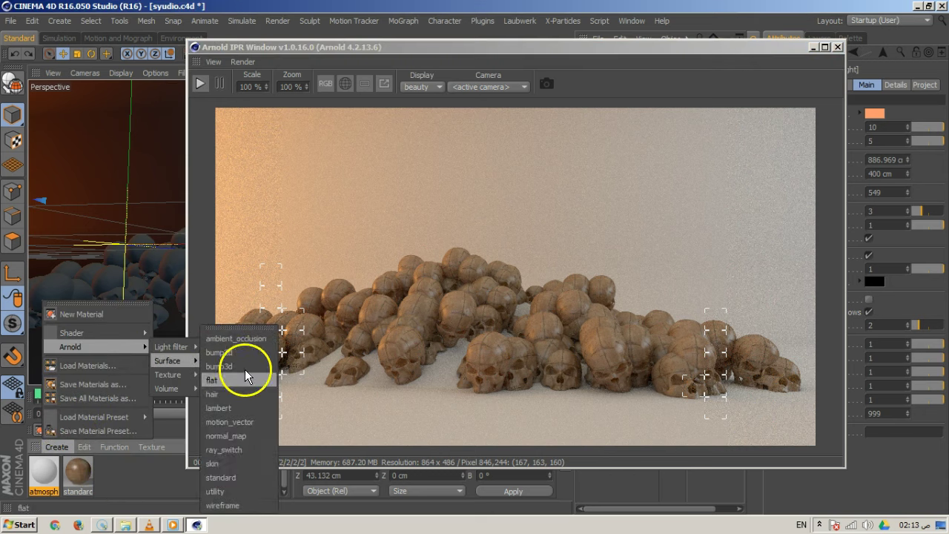
{"action": "left_click", "coordinate": [221, 478]}
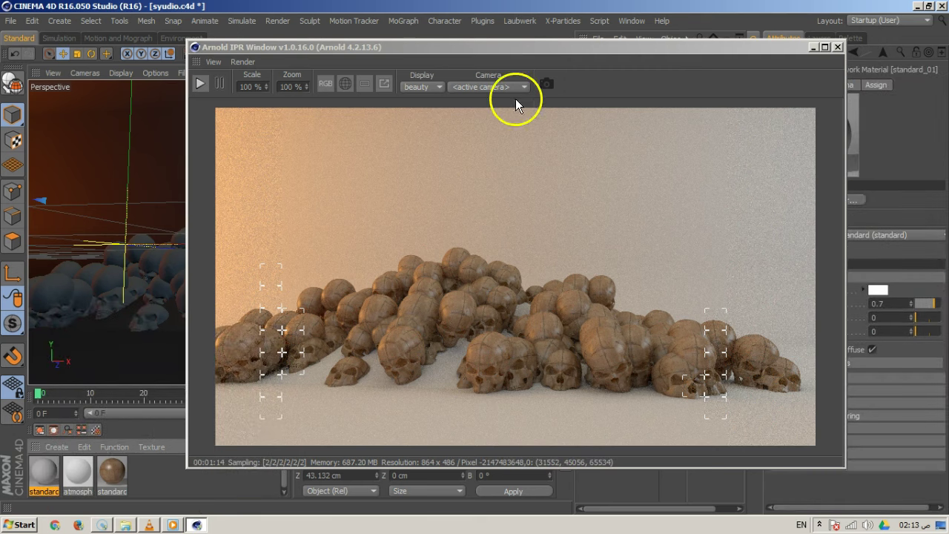
Step: Assign the new standard material to the SKULL002.1 object and delete its previous brown texture tag
{"action": "left_click_drag", "start_coordinate": [515, 52], "coordinate": [508, 344]}
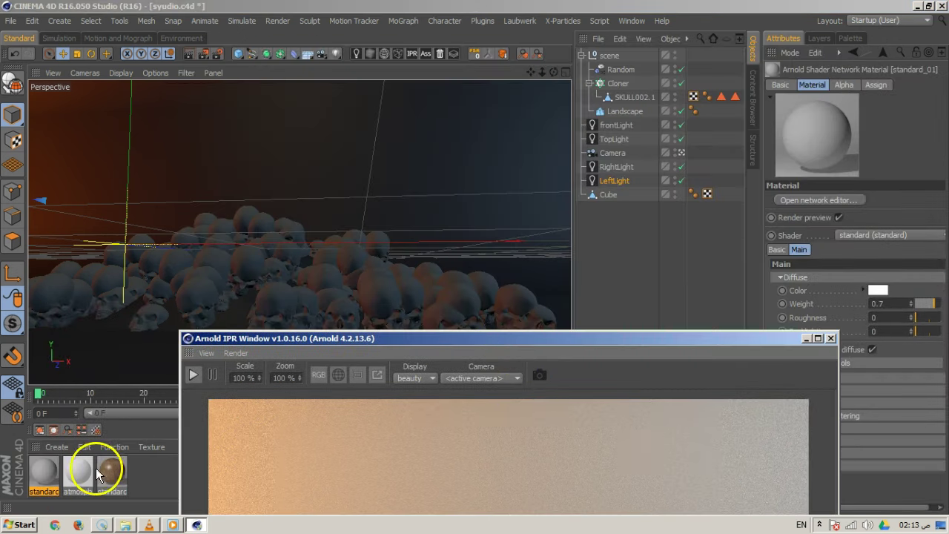
{"action": "left_click_drag", "start_coordinate": [50, 469], "coordinate": [668, 158]}
{"action": "mouse_move", "coordinate": [662, 112]}
{"action": "left_mouse_down"}
{"action": "mouse_move", "coordinate": [650, 98]}
{"action": "mouse_move", "coordinate": [746, 96]}
{"action": "mouse_move", "coordinate": [680, 120]}
{"action": "mouse_move", "coordinate": [746, 70]}
{"action": "mouse_move", "coordinate": [749, 51]}
{"action": "mouse_move", "coordinate": [727, 85]}
{"action": "mouse_move", "coordinate": [733, 92]}
{"action": "mouse_move", "coordinate": [647, 99]}
{"action": "left_mouse_up"}
{"action": "left_click_drag", "start_coordinate": [714, 338], "coordinate": [487, 95]}
{"action": "left_click_drag", "start_coordinate": [696, 510], "coordinate": [738, 504]}
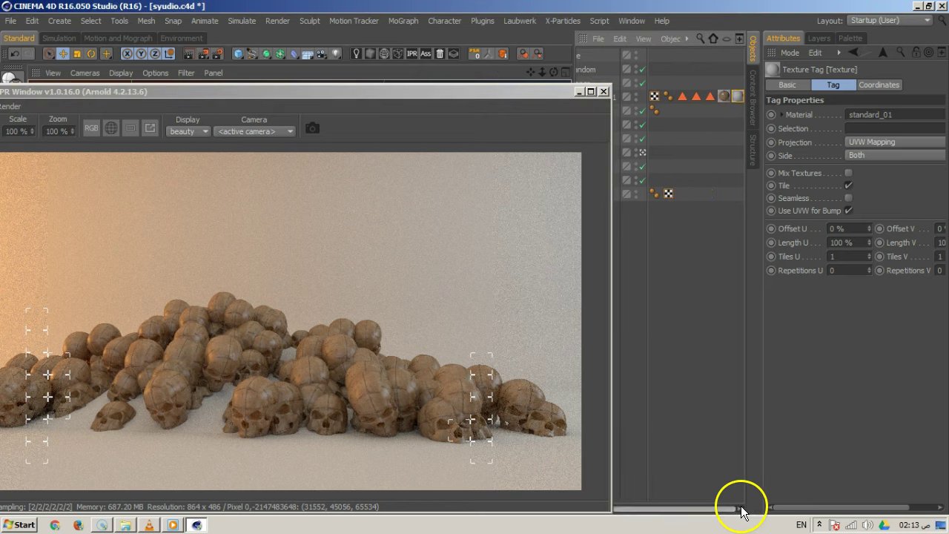
{"action": "left_click", "coordinate": [723, 96]}
{"action": "left_click", "coordinate": [743, 127]}
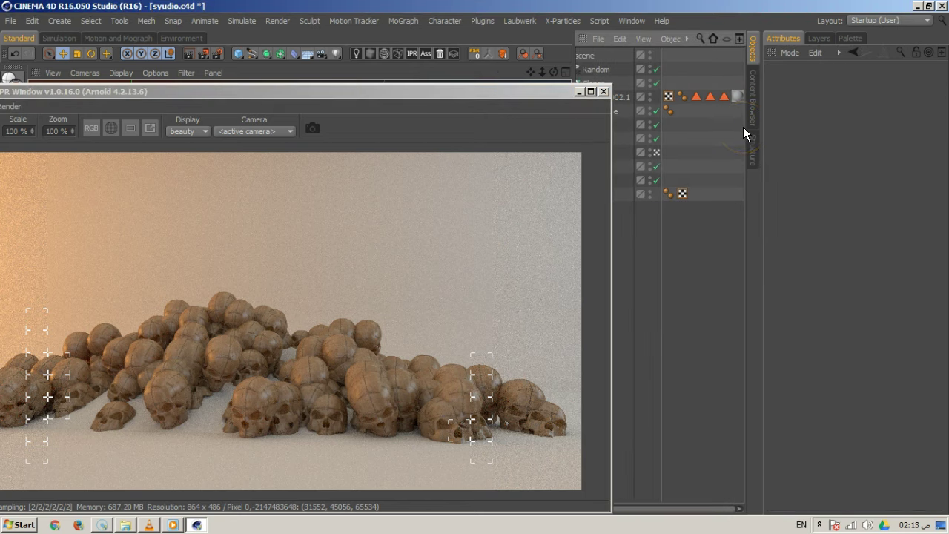
Step: Set the IPR render scale to 50% and start the interactive render
{"action": "left_click_drag", "start_coordinate": [344, 93], "coordinate": [540, 66]}
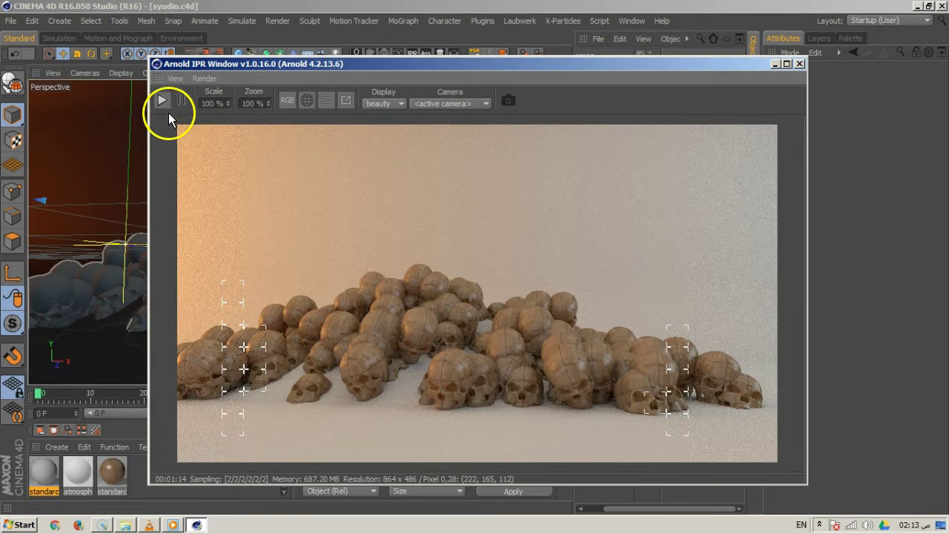
{"action": "double_click", "coordinate": [207, 104]}
{"action": "left_click", "coordinate": [164, 100]}
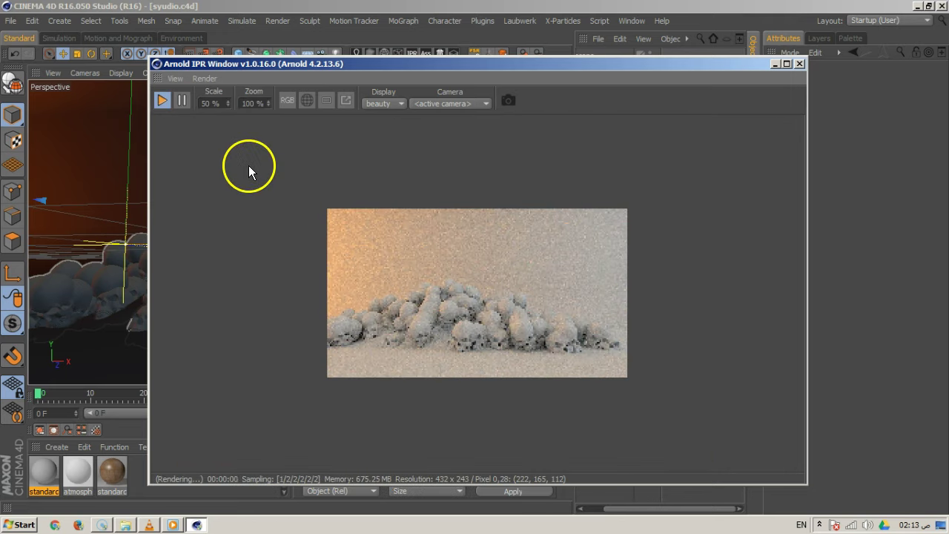
{"action": "left_click_drag", "start_coordinate": [497, 69], "coordinate": [394, 42]}
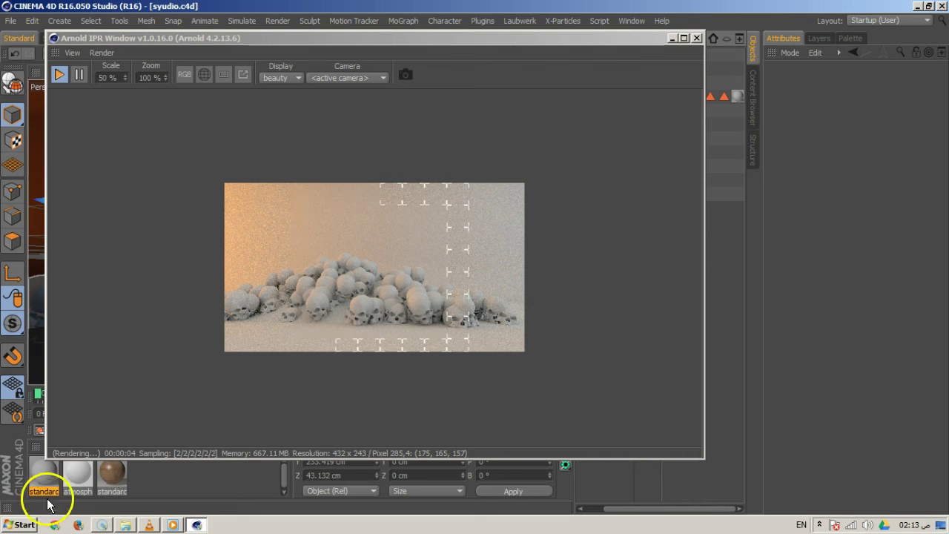
Step: Open the new standard material in the Material Editor and shrink the IPR window to fit beside it
{"action": "double_click", "coordinate": [39, 467]}
{"action": "left_click_drag", "start_coordinate": [411, 97], "coordinate": [691, 59]}
{"action": "left_click_drag", "start_coordinate": [406, 38], "coordinate": [361, 41]}
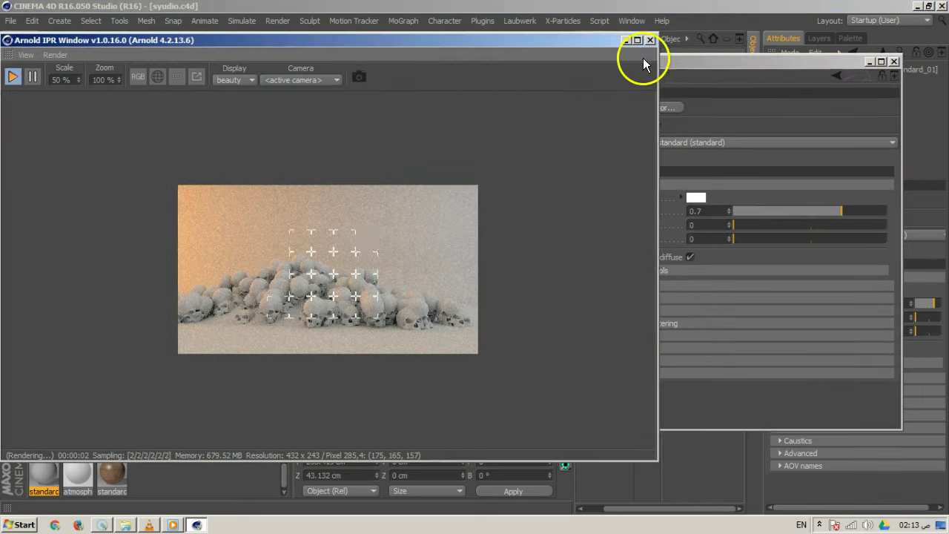
{"action": "left_click_drag", "start_coordinate": [655, 459], "coordinate": [371, 302]}
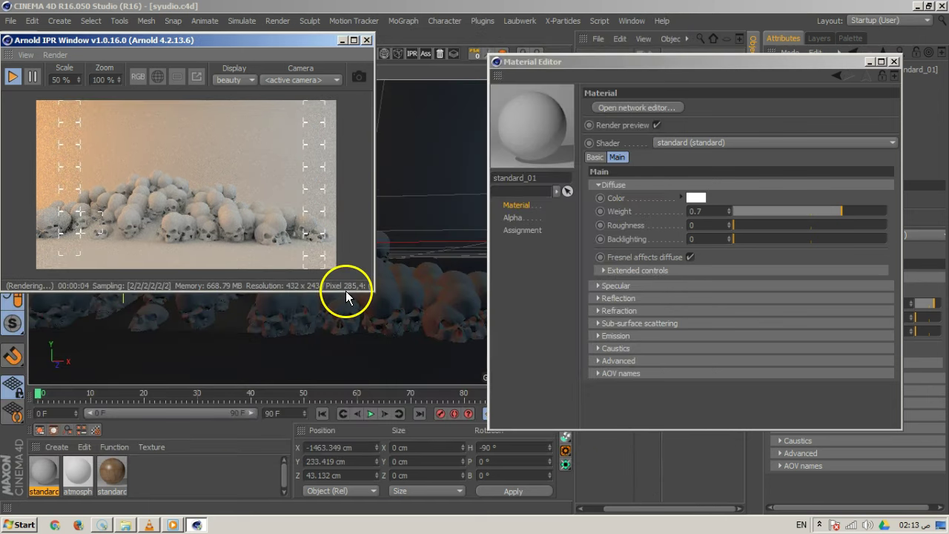
{"action": "left_click_drag", "start_coordinate": [577, 61], "coordinate": [466, 38]}
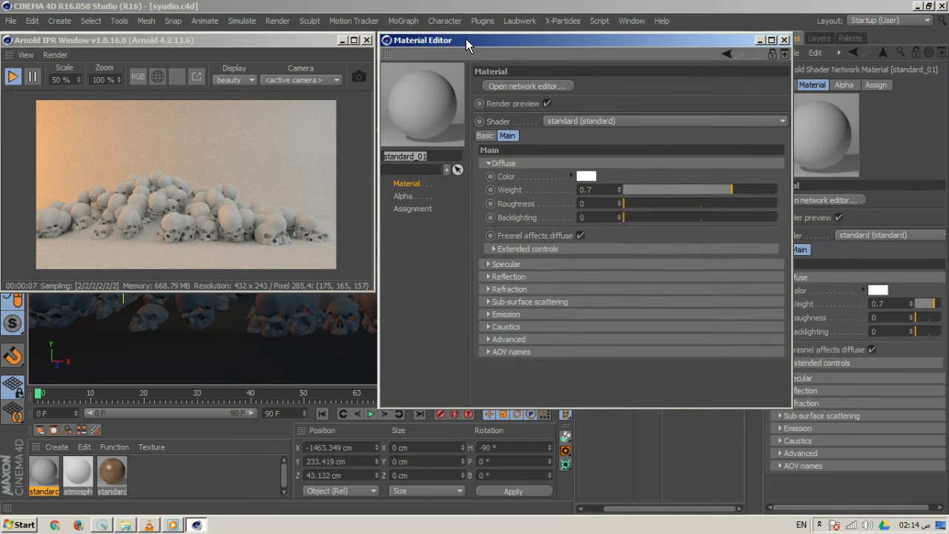
{"action": "left_click", "coordinate": [466, 39]}
{"action": "left_click_drag", "start_coordinate": [456, 40], "coordinate": [527, 41]}
{"action": "left_click_drag", "start_coordinate": [372, 290], "coordinate": [336, 280]}
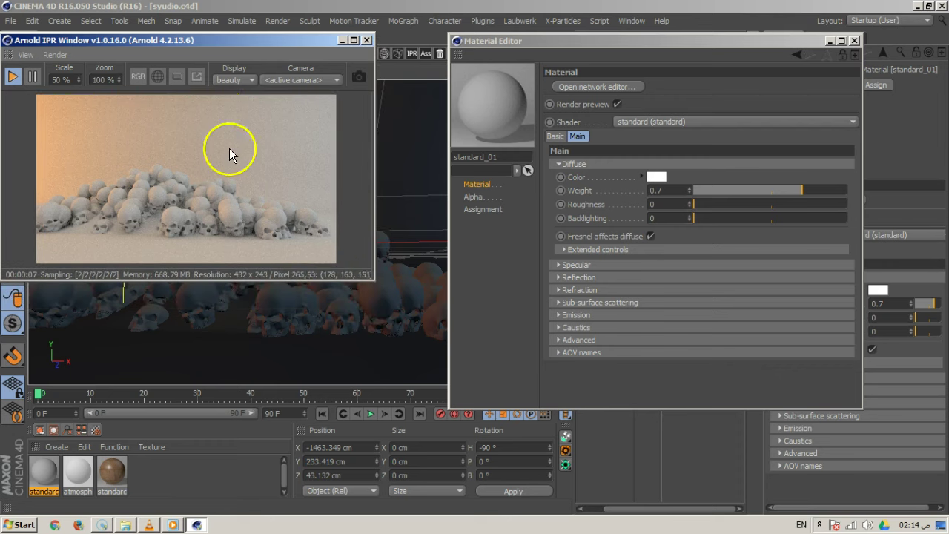
{"action": "left_click_drag", "start_coordinate": [223, 36], "coordinate": [279, 42]}
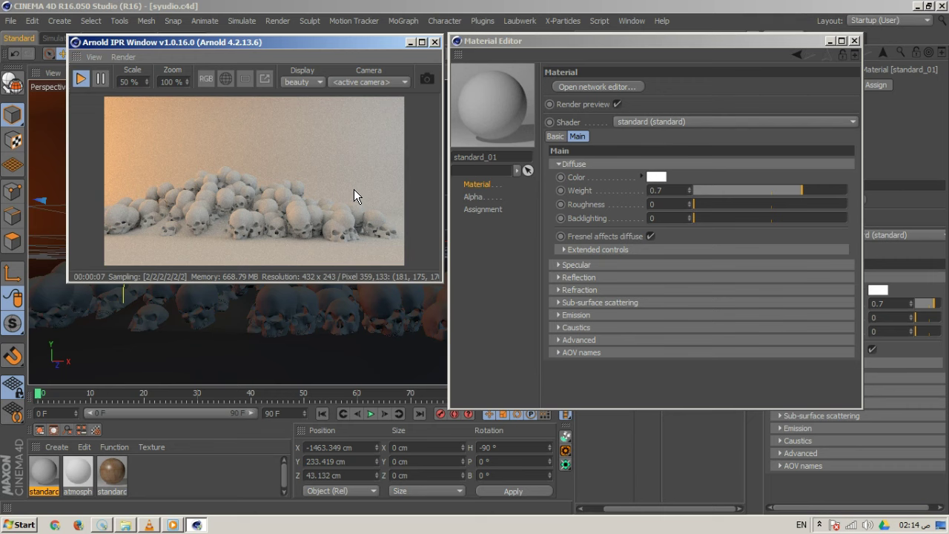
Step: Replace the Material Editor with the standard_01 shader network editor, resized to fit beside the IPR window
{"action": "left_click", "coordinate": [594, 87]}
{"action": "left_click_drag", "start_coordinate": [292, 79], "coordinate": [475, 188]}
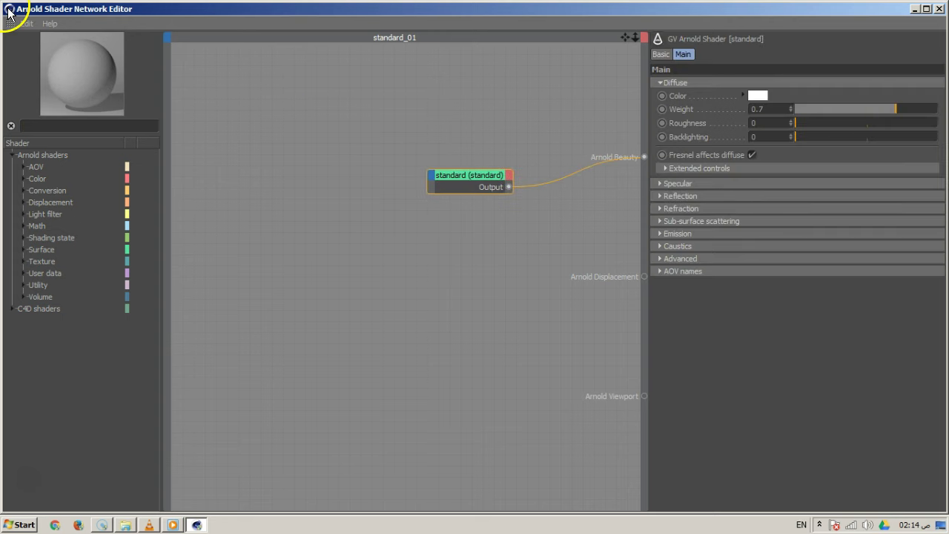
{"action": "left_click_drag", "start_coordinate": [9, 8], "coordinate": [439, 165]}
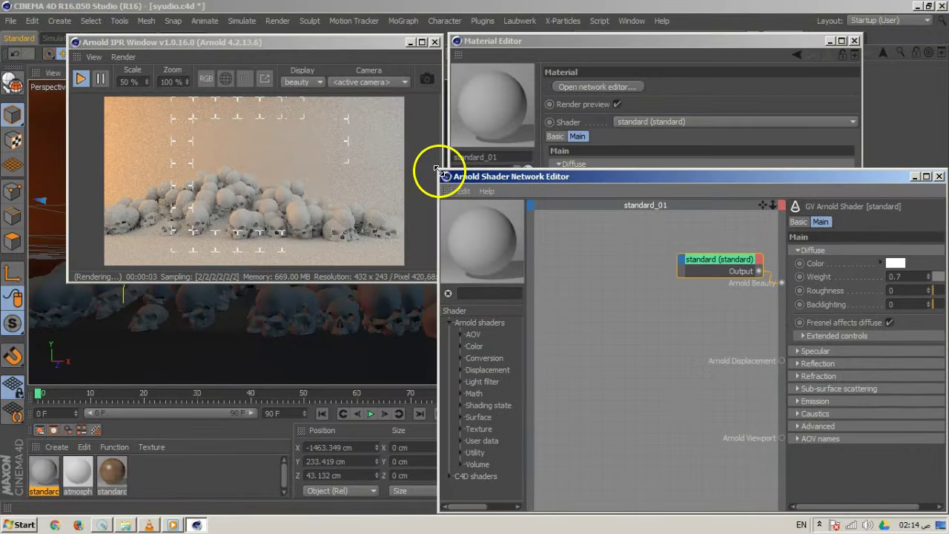
{"action": "left_click", "coordinate": [856, 41]}
{"action": "left_click_drag", "start_coordinate": [273, 42], "coordinate": [184, 45]}
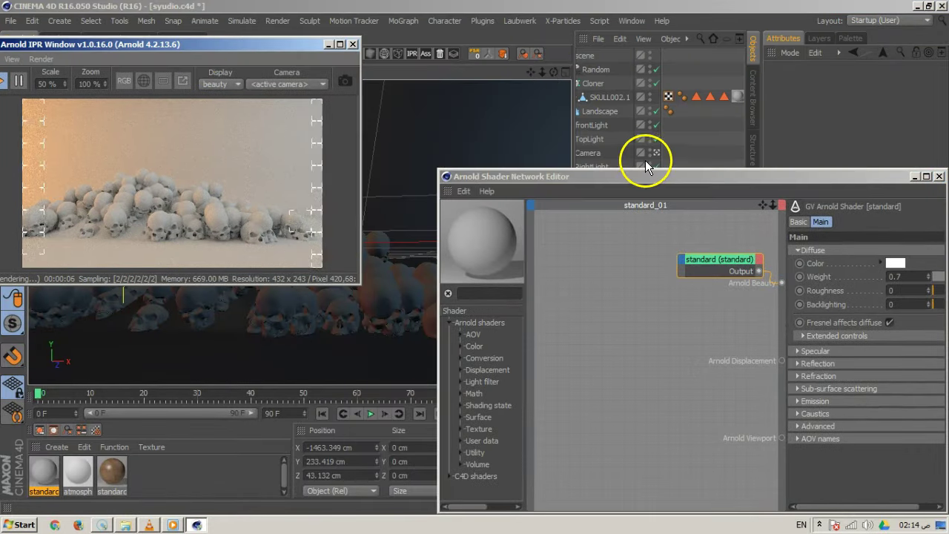
{"action": "left_click_drag", "start_coordinate": [646, 177], "coordinate": [585, 49]}
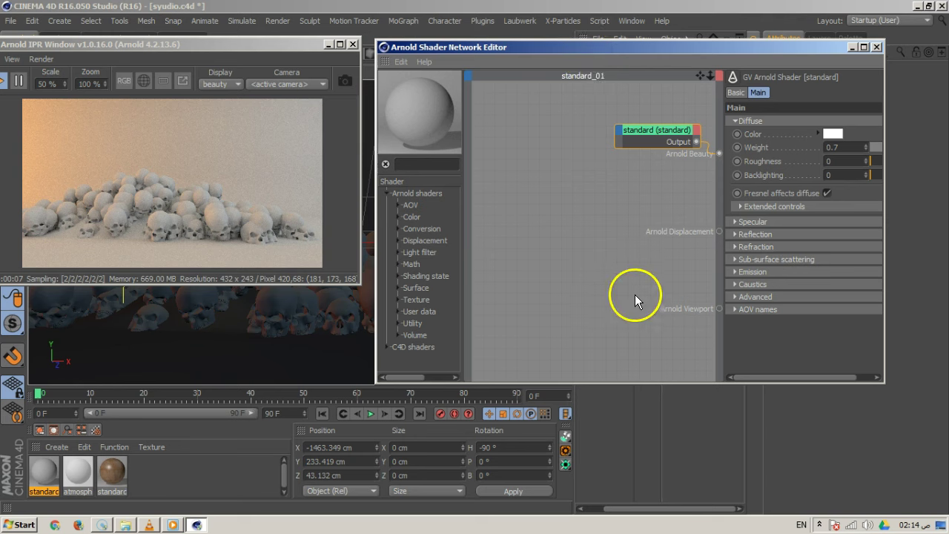
{"action": "left_click_drag", "start_coordinate": [886, 348], "coordinate": [923, 346]}
Step: Search the shader list for "util" and add a utility shader to the network
{"action": "left_click", "coordinate": [436, 164]}
{"action": "type", "text": "u"}
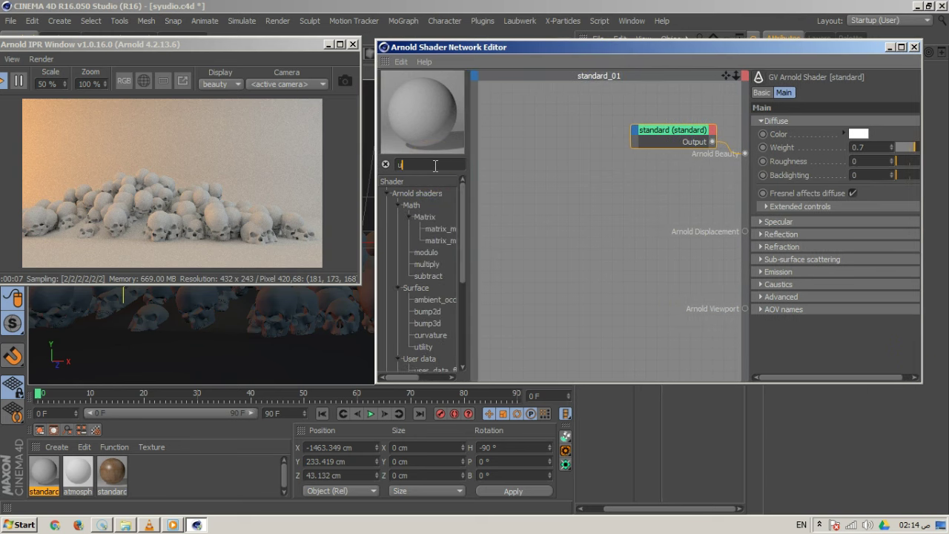
{"action": "type", "text": "ti"}
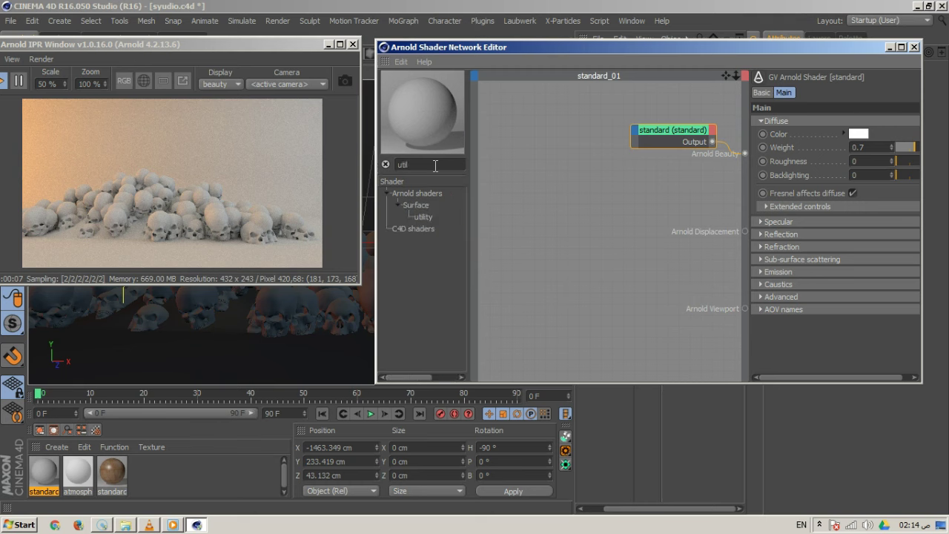
{"action": "type", "text": "l"}
{"action": "left_click_drag", "start_coordinate": [420, 216], "coordinate": [548, 152]}
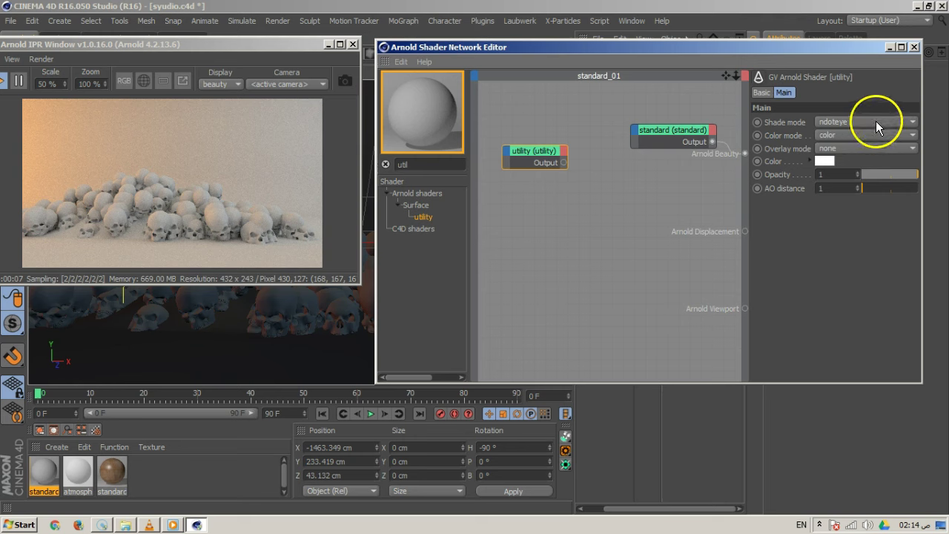
{"action": "left_click", "coordinate": [846, 122]}
{"action": "left_click", "coordinate": [786, 254]}
{"action": "left_click", "coordinate": [837, 143]}
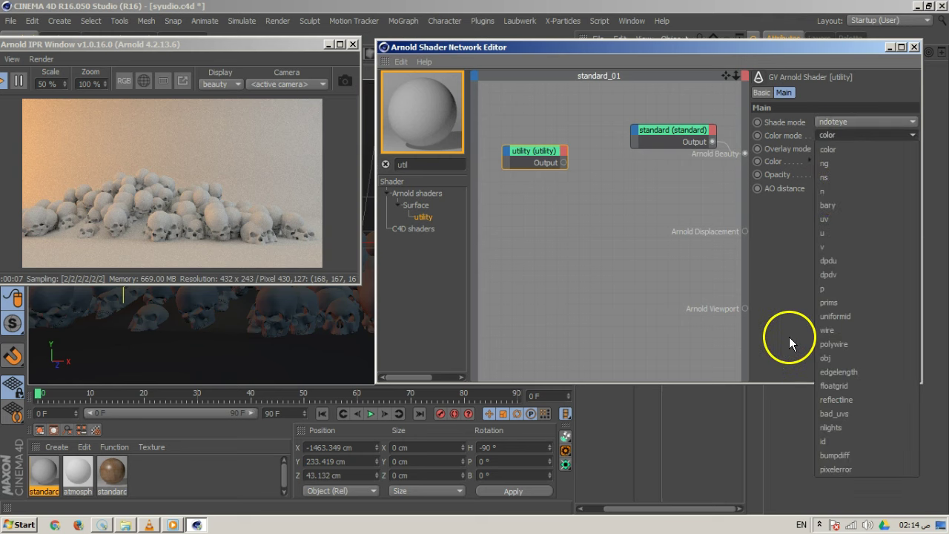
{"action": "left_click", "coordinate": [790, 336]}
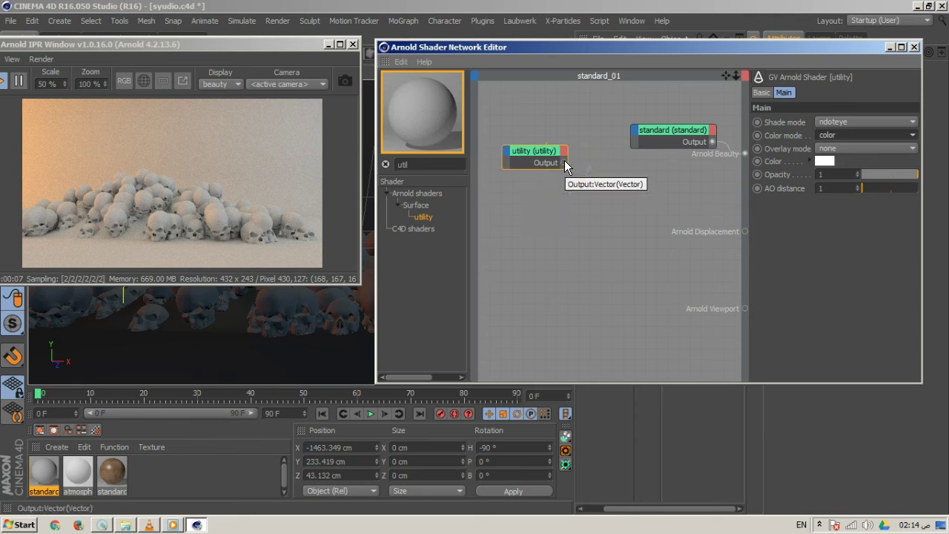
Step: Move the standard node aside and connect the utility shader's output to Arnold Beauty in its place
{"action": "left_click_drag", "start_coordinate": [663, 133], "coordinate": [607, 113]}
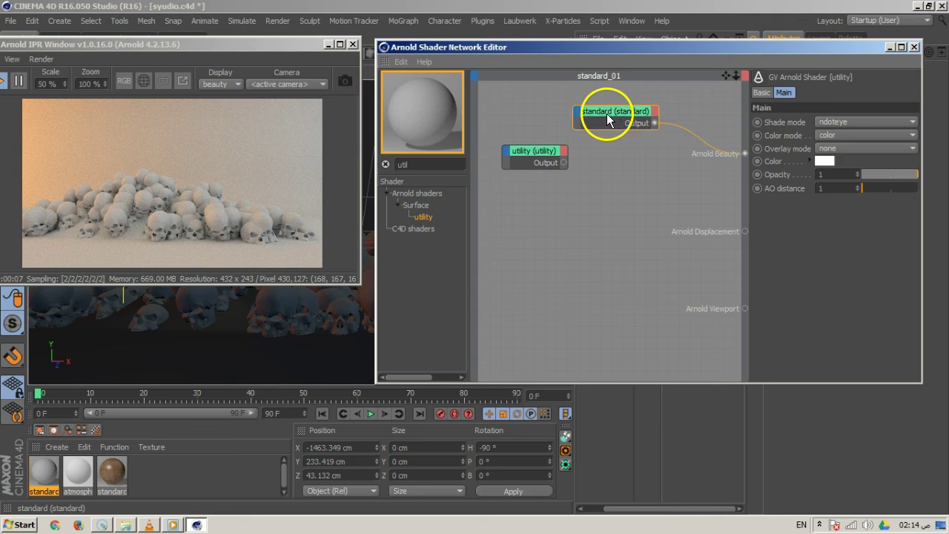
{"action": "left_click_drag", "start_coordinate": [564, 163], "coordinate": [587, 160]}
{"action": "left_click", "coordinate": [572, 117]}
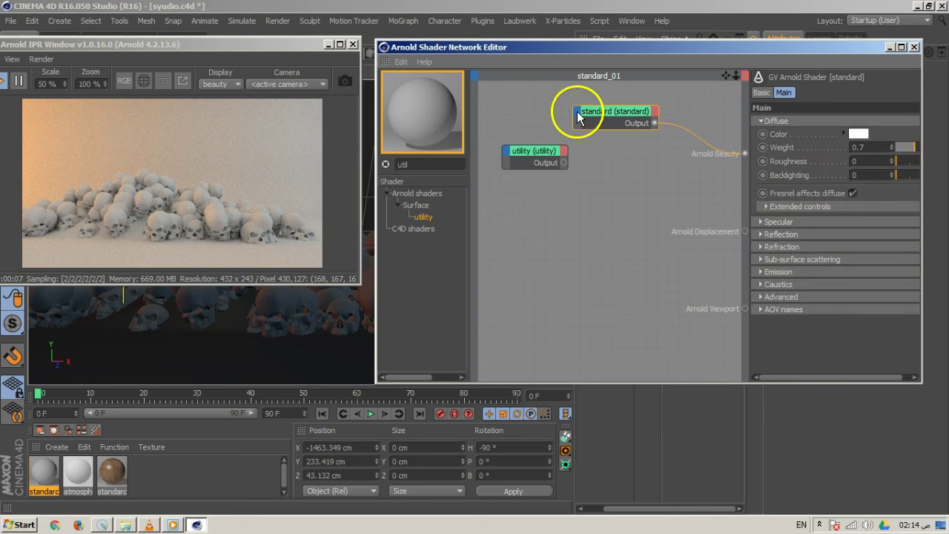
{"action": "left_click_drag", "start_coordinate": [564, 162], "coordinate": [746, 154]}
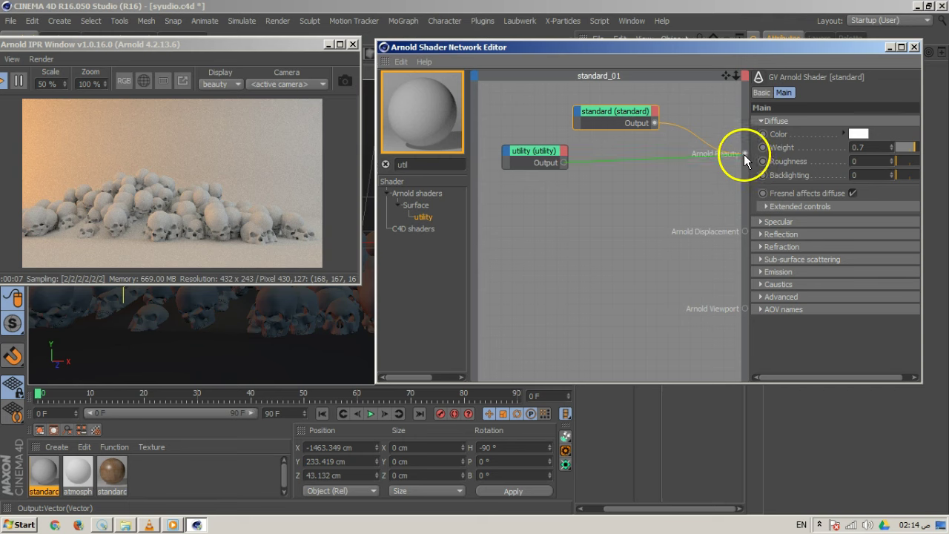
Step: Set the utility shader's shade mode to ambocc
{"action": "left_click", "coordinate": [523, 157]}
{"action": "left_click", "coordinate": [777, 124]}
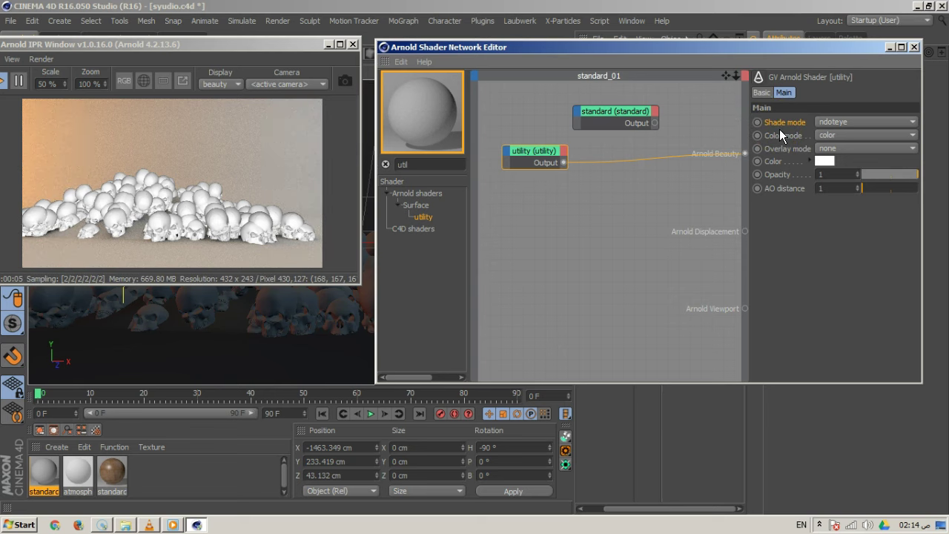
{"action": "left_click", "coordinate": [841, 120]}
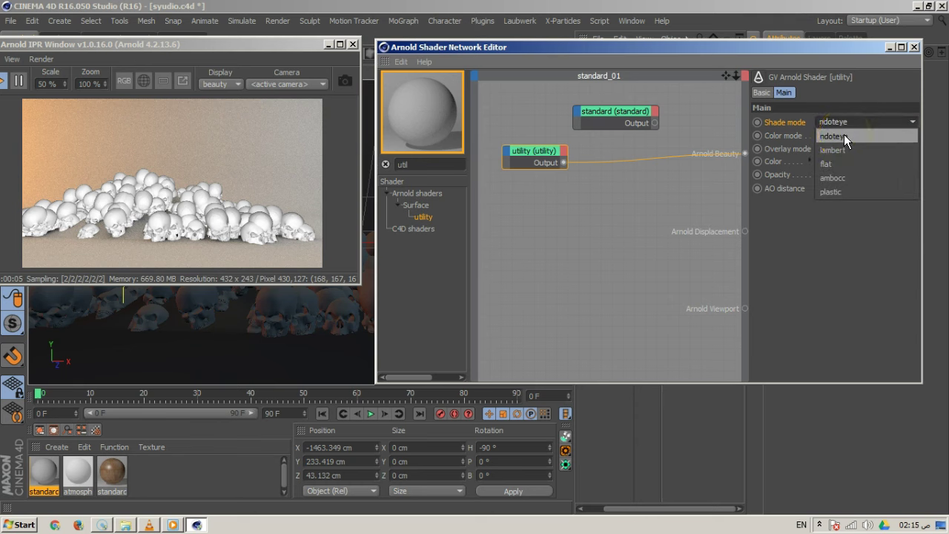
{"action": "left_click", "coordinate": [830, 178]}
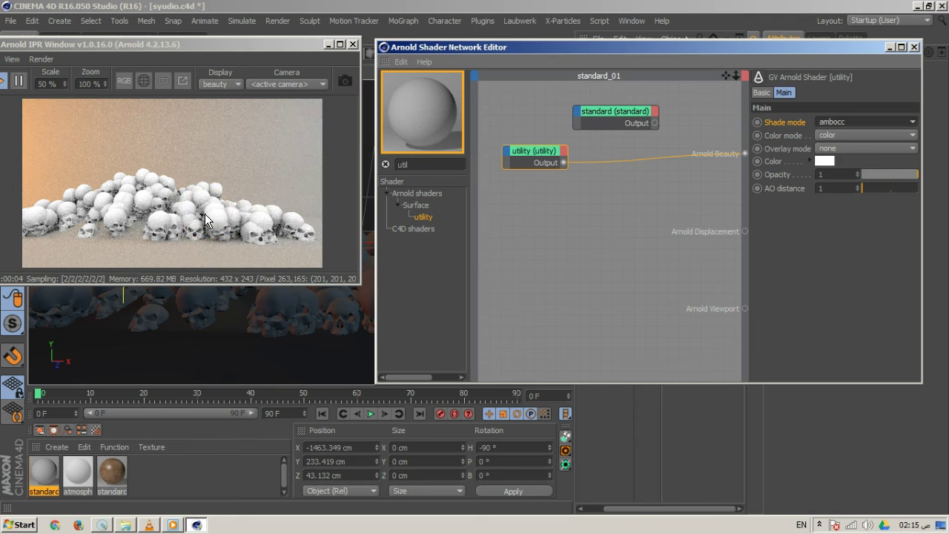
Step: Set the utility shader's color mode to n
{"action": "left_click", "coordinate": [784, 138]}
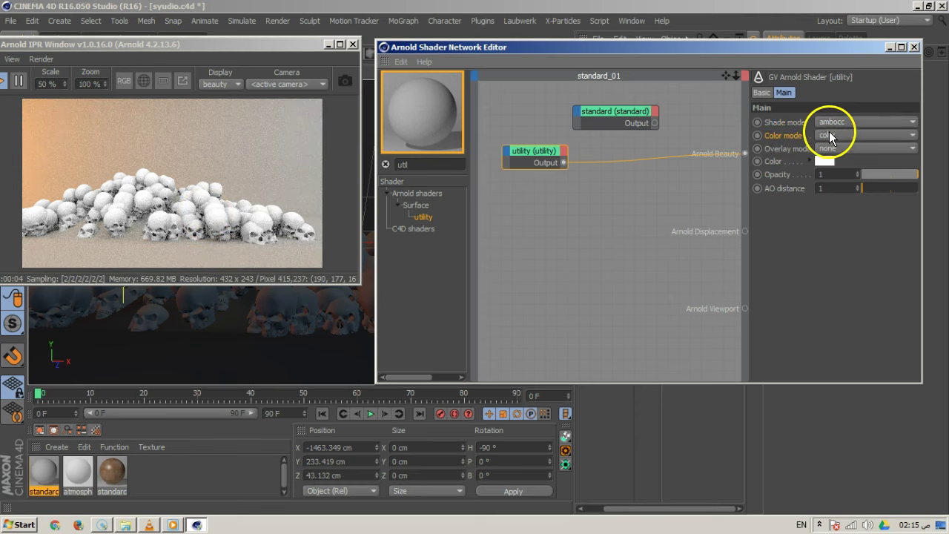
{"action": "left_click", "coordinate": [830, 136]}
{"action": "left_click", "coordinate": [833, 192]}
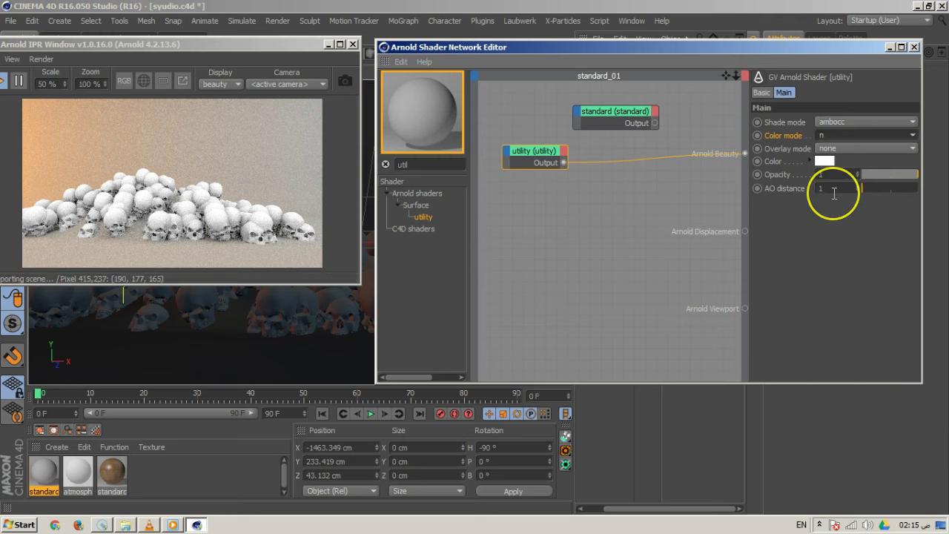
Step: Set the utility shader's color mode to p
{"action": "left_click", "coordinate": [838, 135]}
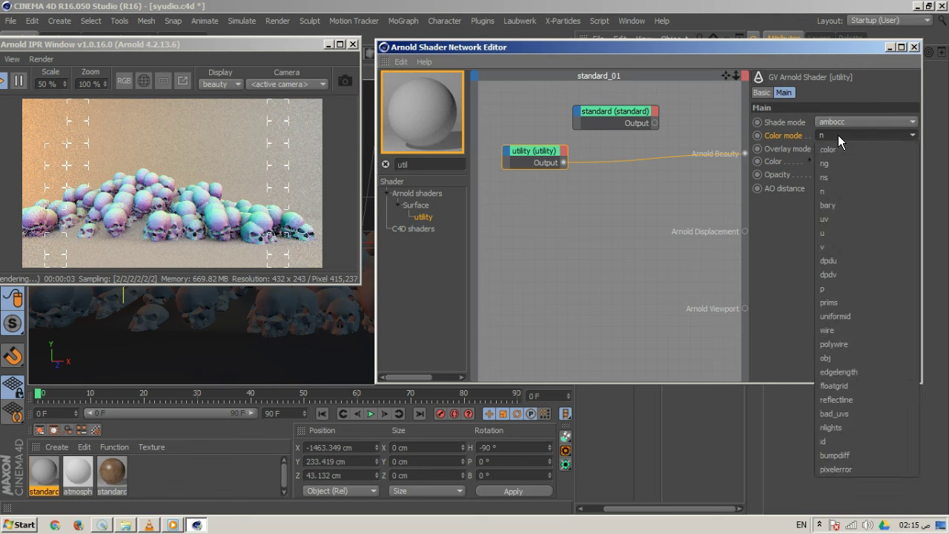
{"action": "left_click", "coordinate": [838, 282]}
{"action": "left_click", "coordinate": [836, 161]}
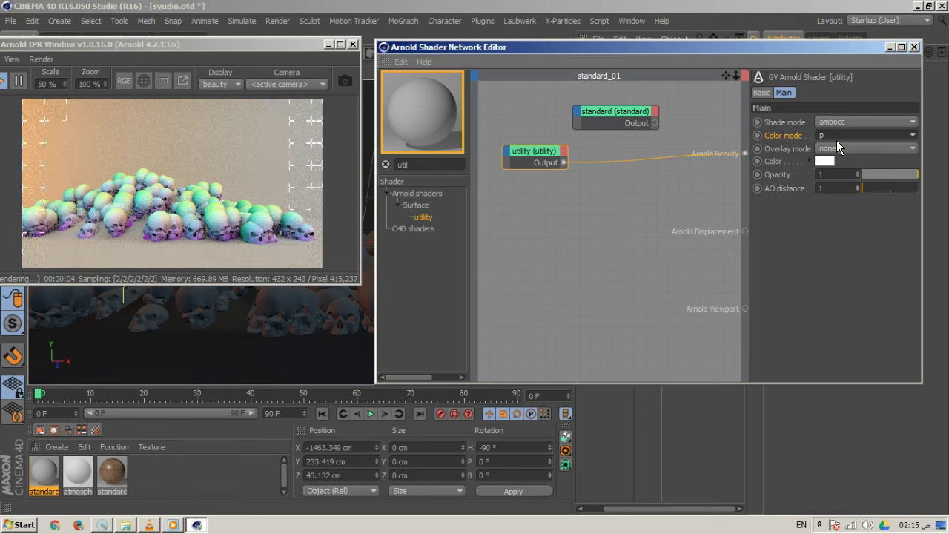
Step: Set the utility shader's color mode to wire and its shade mode to flat
{"action": "left_click", "coordinate": [837, 138]}
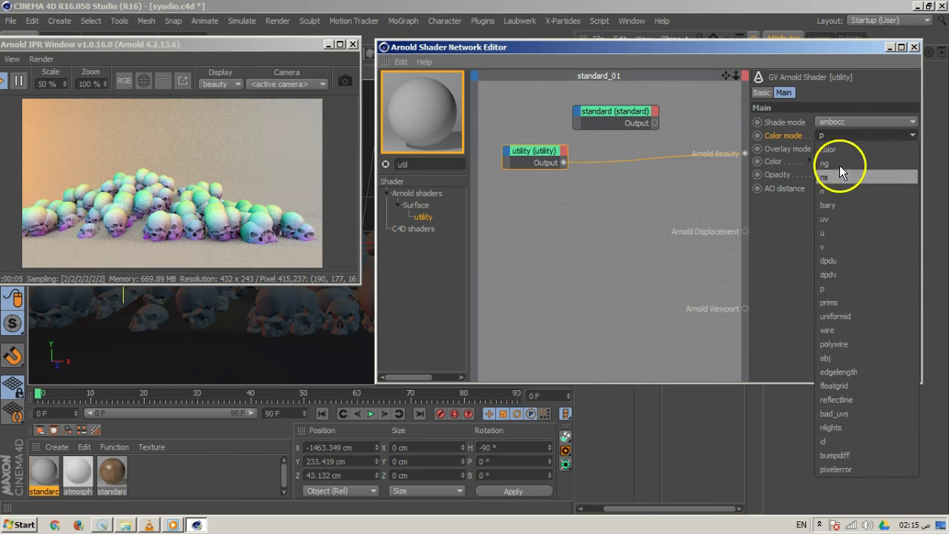
{"action": "left_click", "coordinate": [865, 328]}
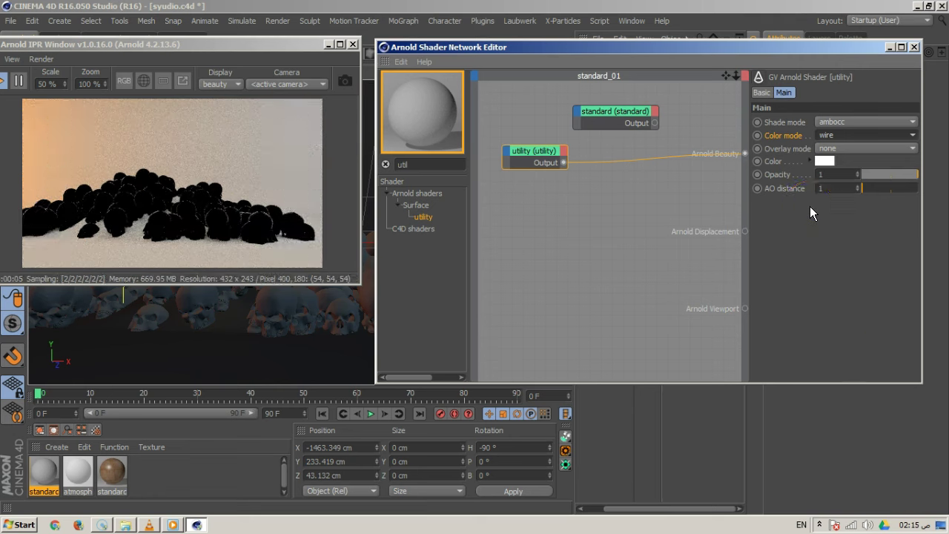
{"action": "left_click", "coordinate": [837, 123]}
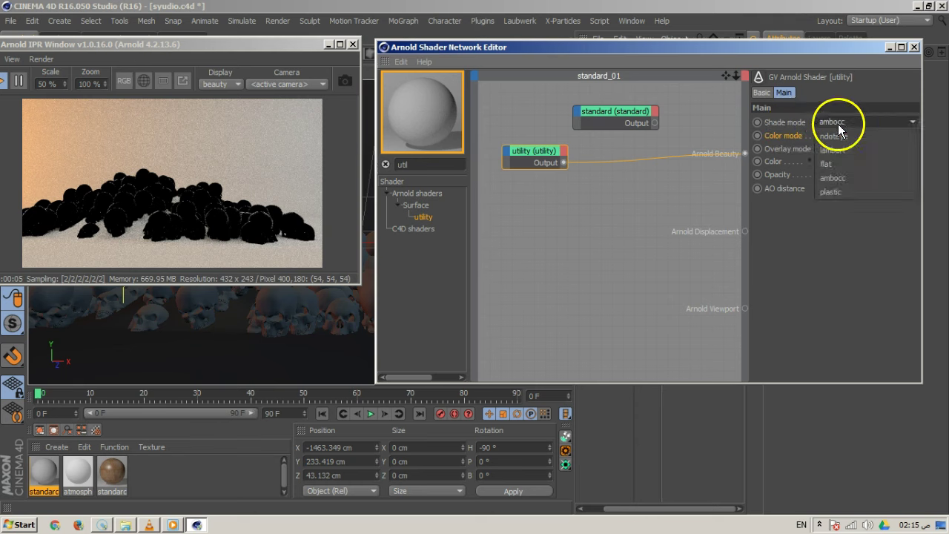
{"action": "left_click", "coordinate": [826, 164]}
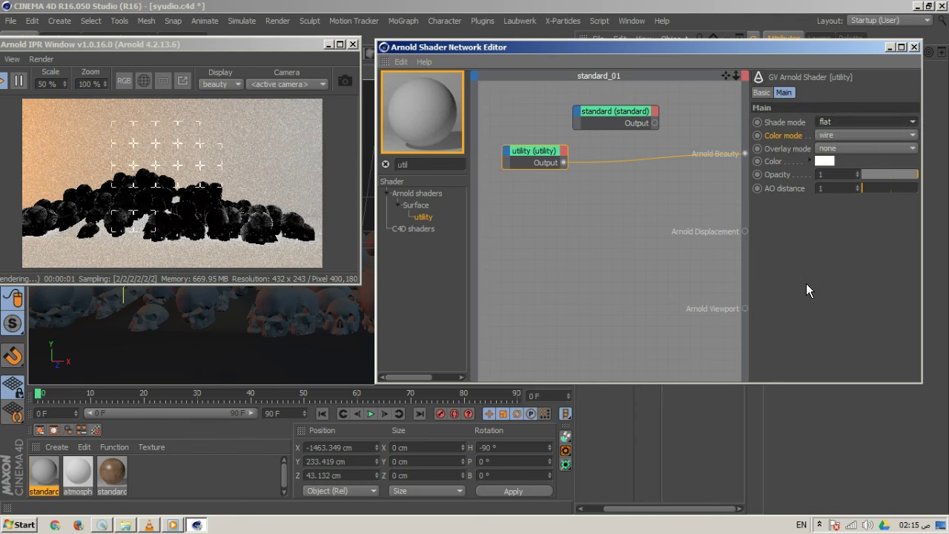
Step: Try the polywire color mode on the utility shader, and switch the color mode to obj
{"action": "left_click", "coordinate": [840, 137]}
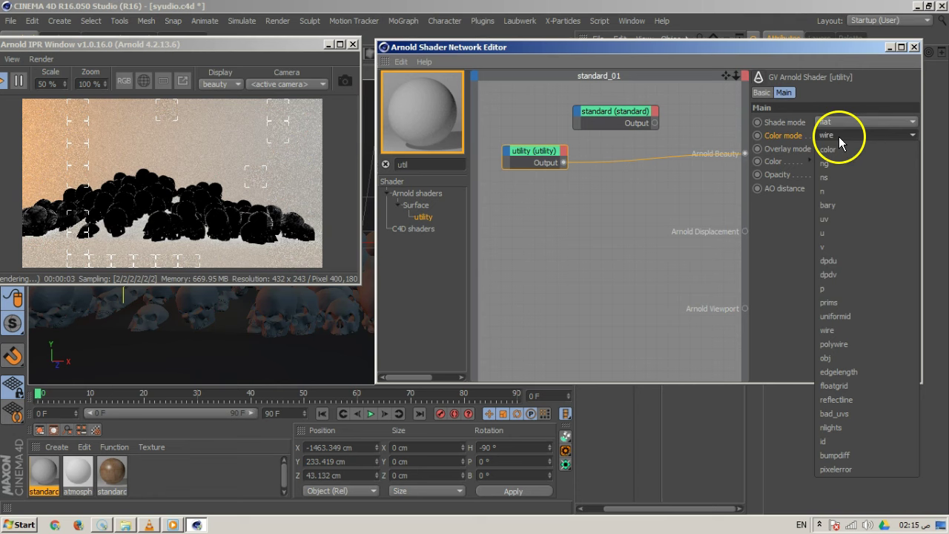
{"action": "left_click", "coordinate": [838, 335]}
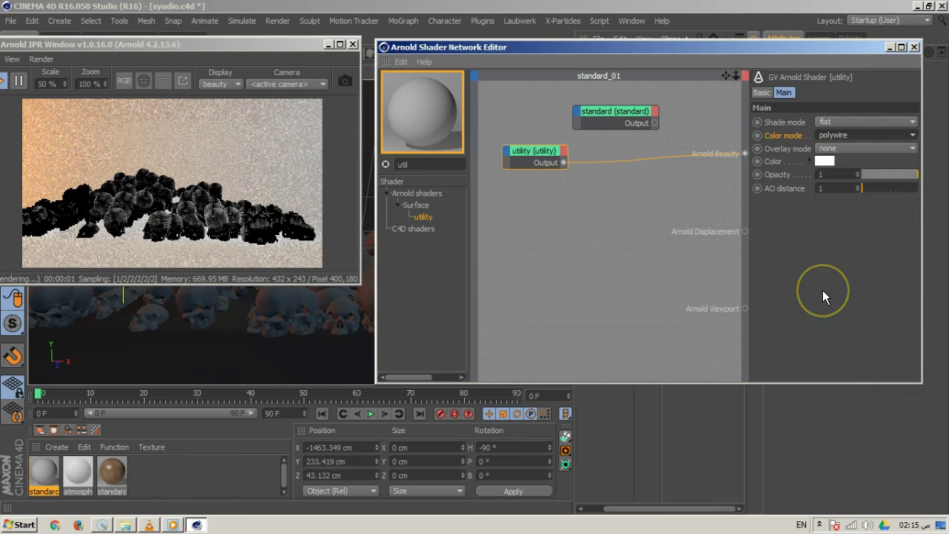
{"action": "left_click", "coordinate": [841, 137]}
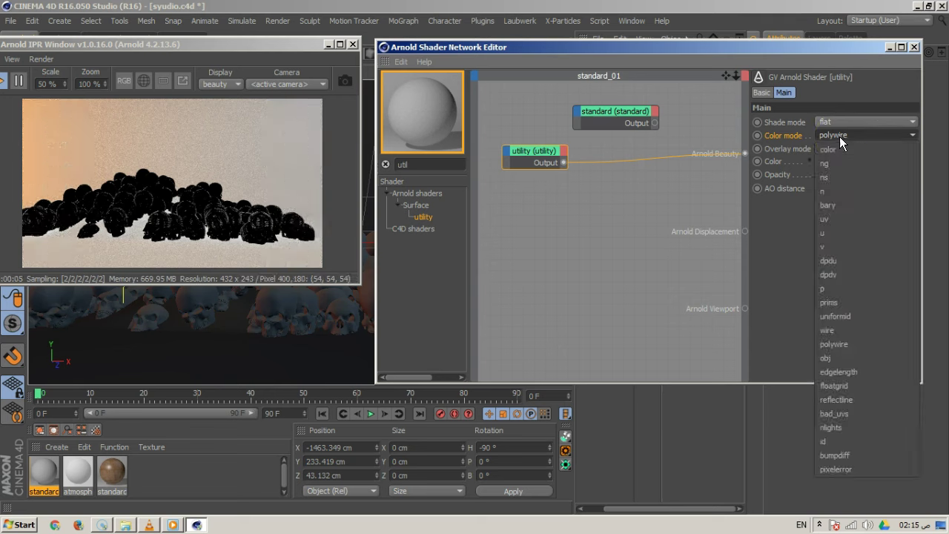
{"action": "left_click_drag", "start_coordinate": [840, 136], "coordinate": [831, 357]}
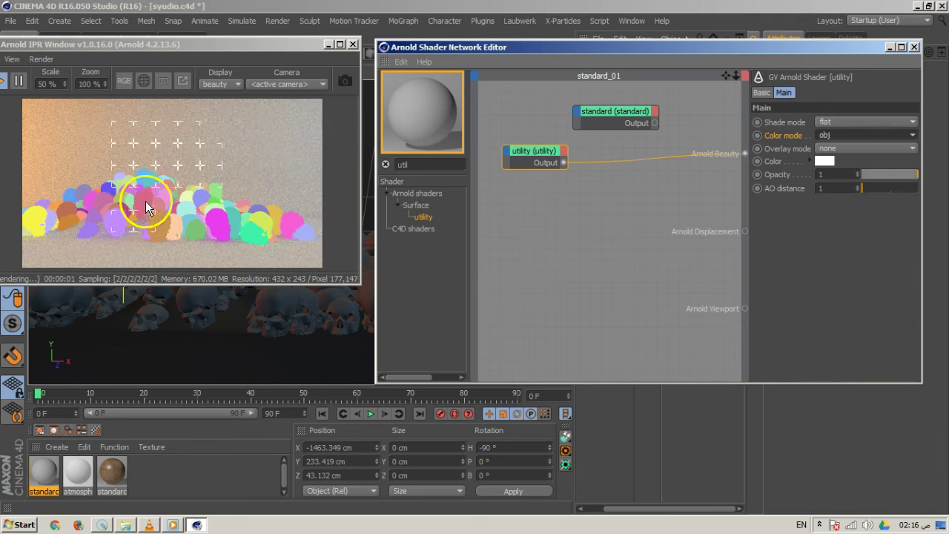
Step: Move the shader network editor clear of the object hierarchy and examine the skull object under the Cloner
{"action": "left_click_drag", "start_coordinate": [462, 49], "coordinate": [446, 305]}
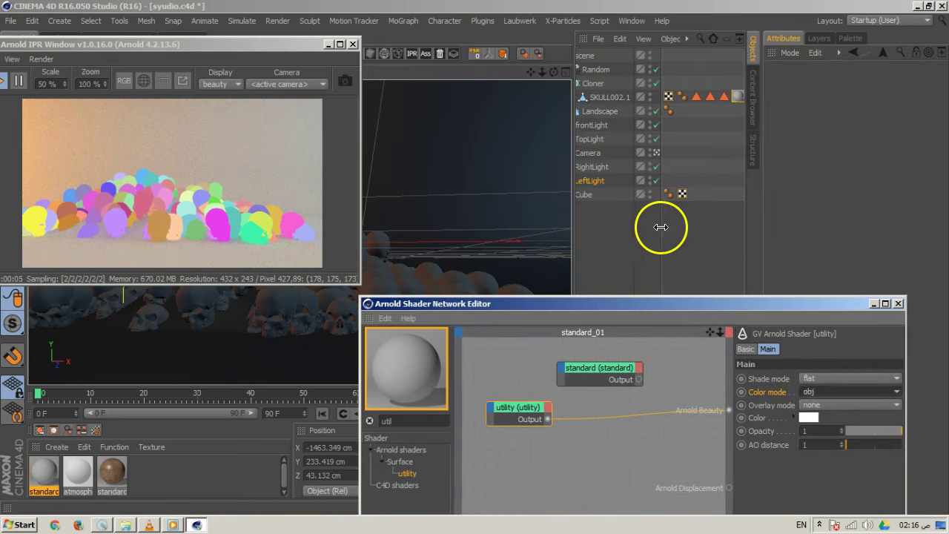
{"action": "left_click_drag", "start_coordinate": [692, 306], "coordinate": [282, 267]}
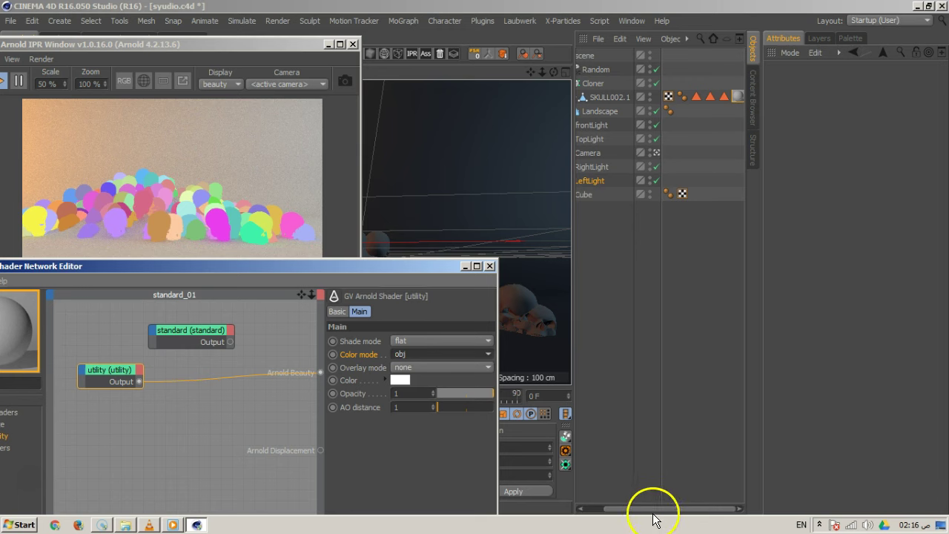
{"action": "left_click_drag", "start_coordinate": [654, 510], "coordinate": [583, 481]}
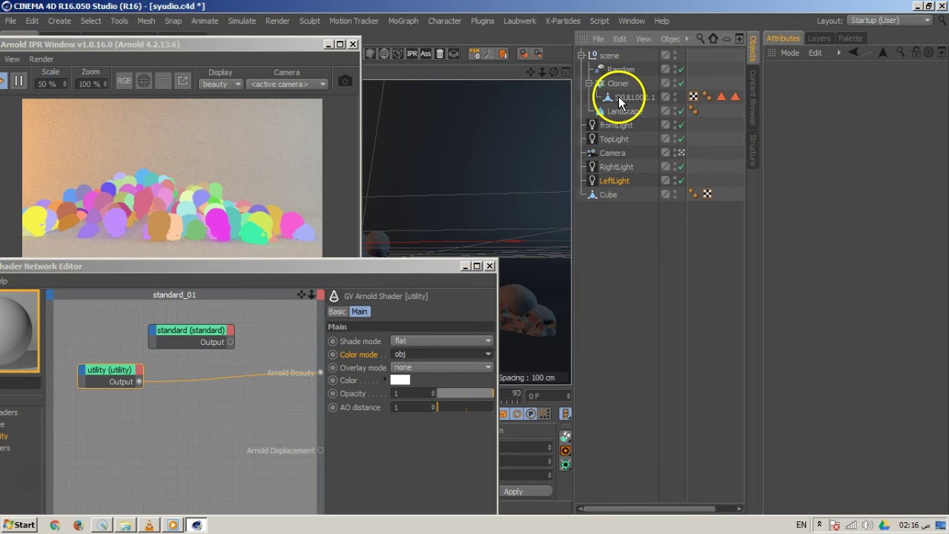
{"action": "left_click_drag", "start_coordinate": [293, 270], "coordinate": [596, 197]}
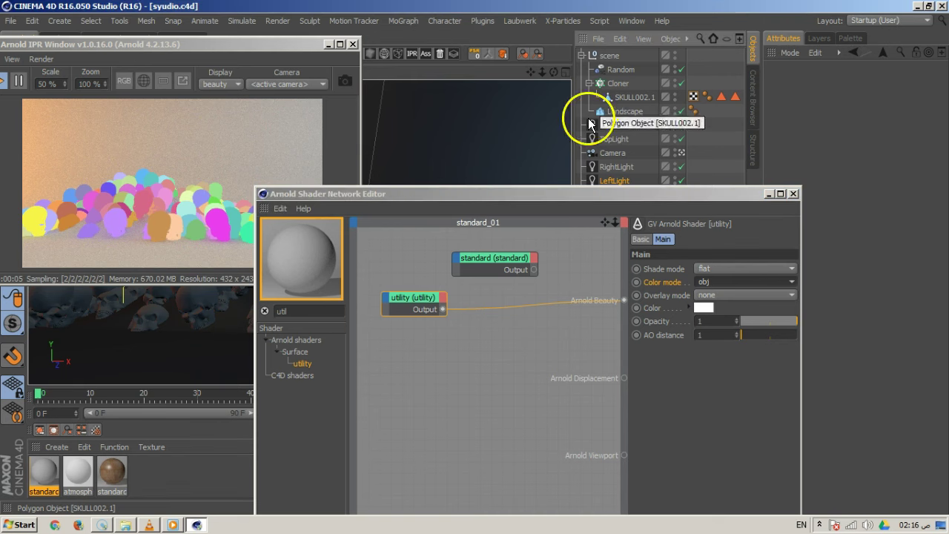
Step: Move the utility node lower in the network and reposition the shader network editor beside the IPR render
{"action": "left_click", "coordinate": [535, 195]}
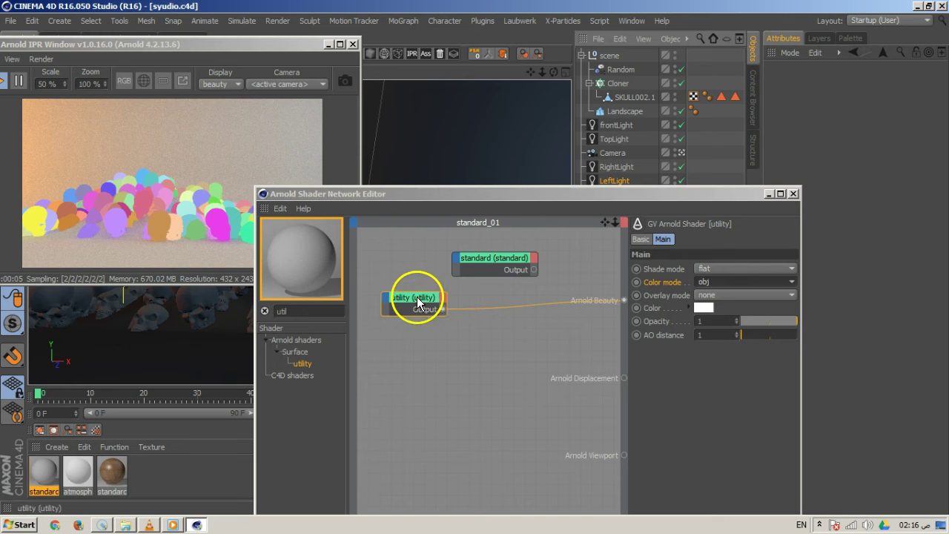
{"action": "left_click_drag", "start_coordinate": [417, 296], "coordinate": [438, 332]}
{"action": "left_click", "coordinate": [44, 473]}
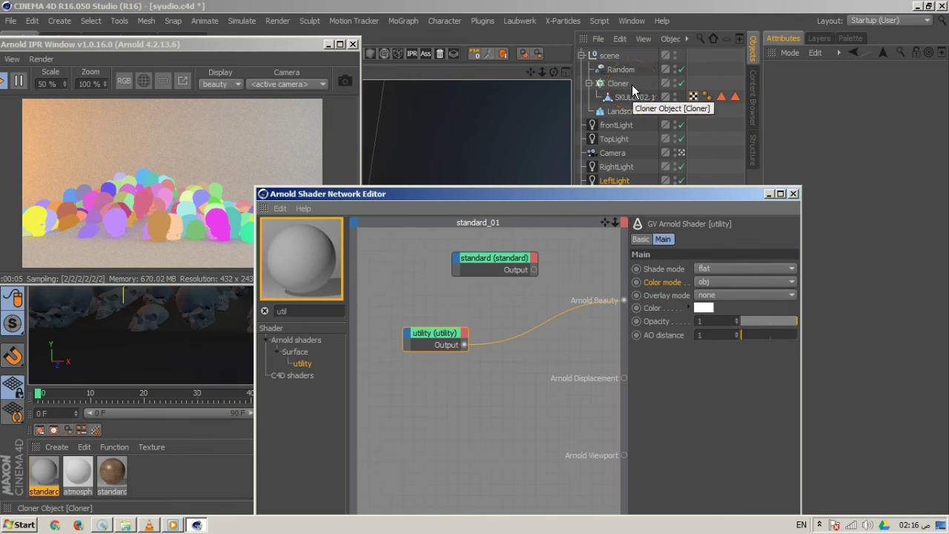
{"action": "left_click", "coordinate": [624, 195]}
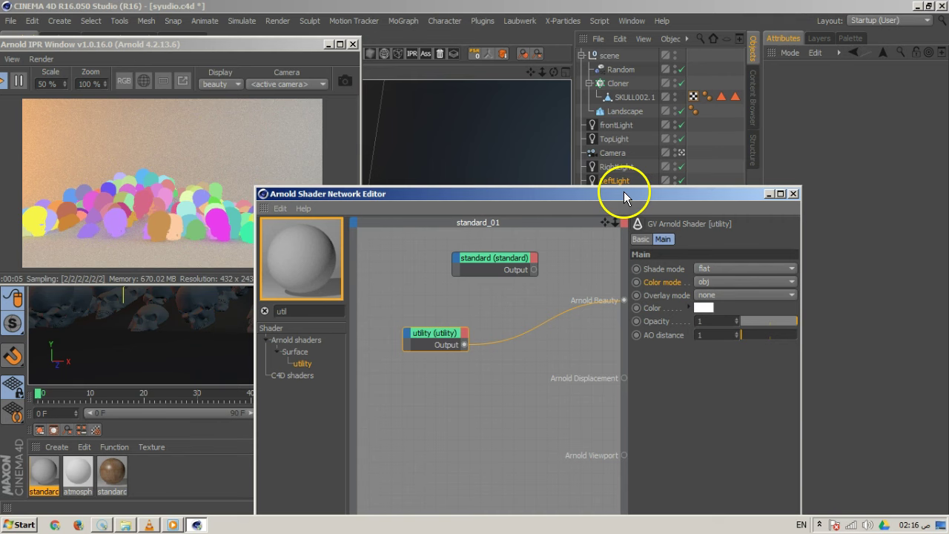
{"action": "left_click_drag", "start_coordinate": [624, 192], "coordinate": [571, 115]}
{"action": "left_click", "coordinate": [417, 255]}
{"action": "left_click_drag", "start_coordinate": [449, 111], "coordinate": [576, 115]}
{"action": "left_click", "coordinate": [508, 256]}
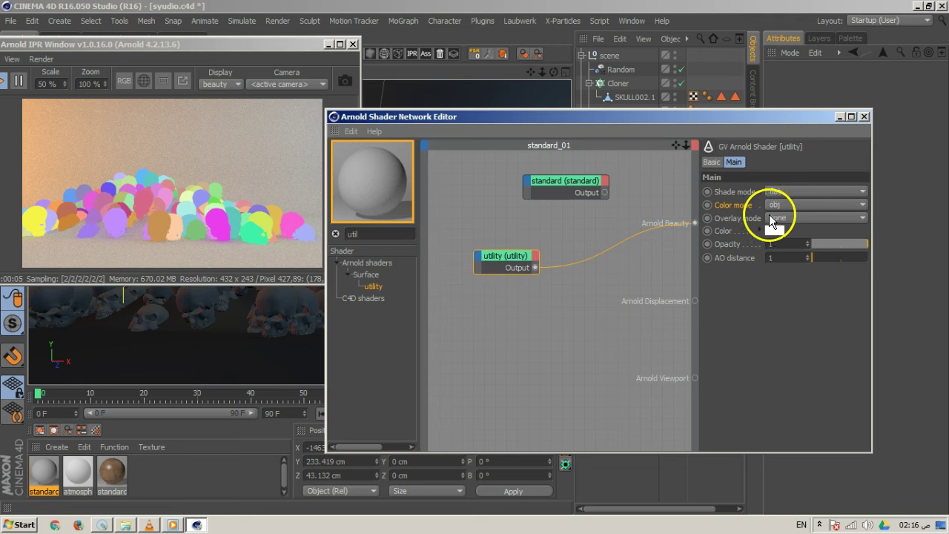
Step: Try the bumpdiff and uv color modes on the utility shader
{"action": "left_click", "coordinate": [815, 206]}
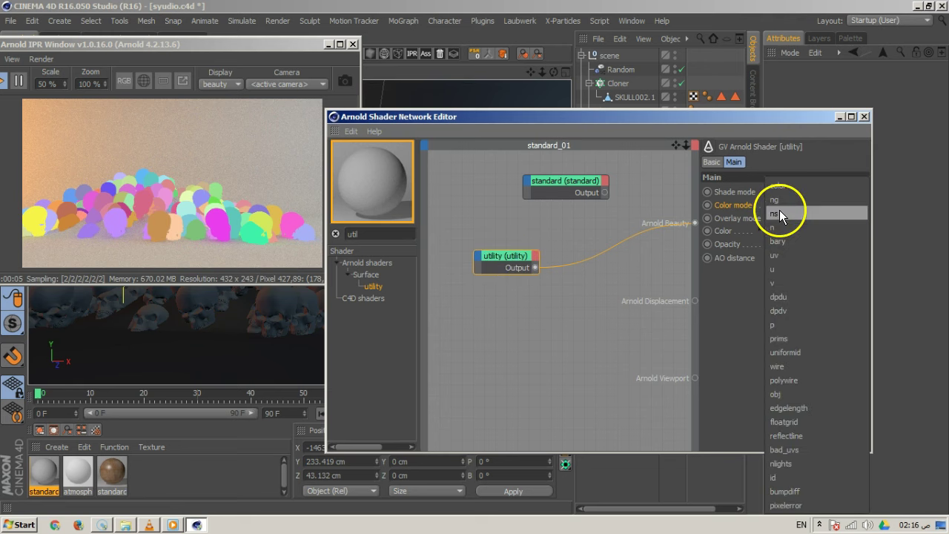
{"action": "left_click", "coordinate": [806, 492]}
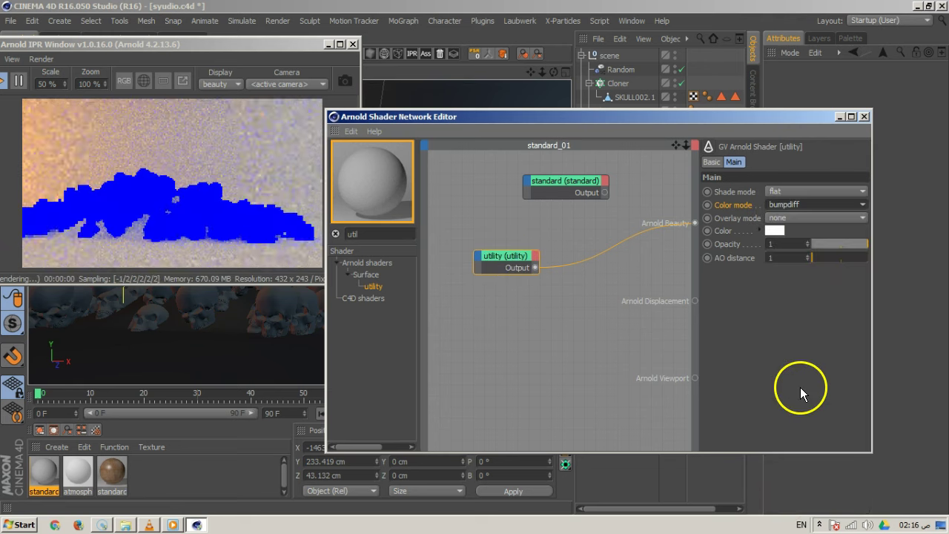
{"action": "left_click", "coordinate": [794, 205]}
{"action": "left_click", "coordinate": [784, 255]}
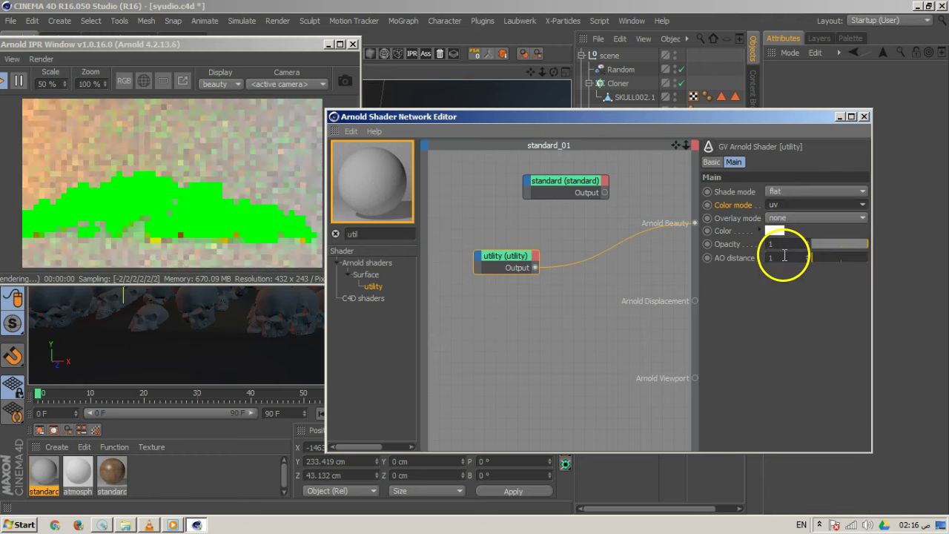
Step: Set the utility shader's color mode to color and its shade mode to ambocc
{"action": "left_click", "coordinate": [786, 206]}
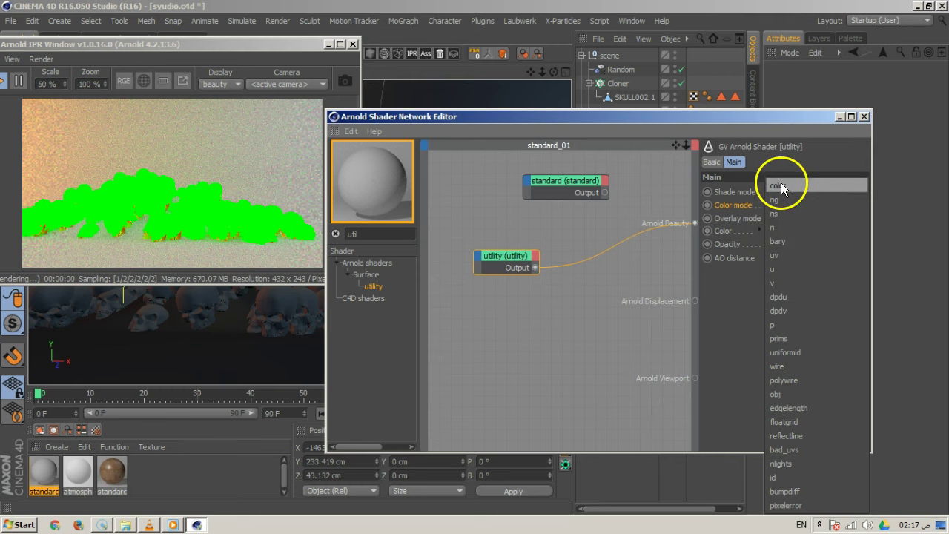
{"action": "left_click", "coordinate": [784, 186]}
{"action": "left_click", "coordinate": [782, 190]}
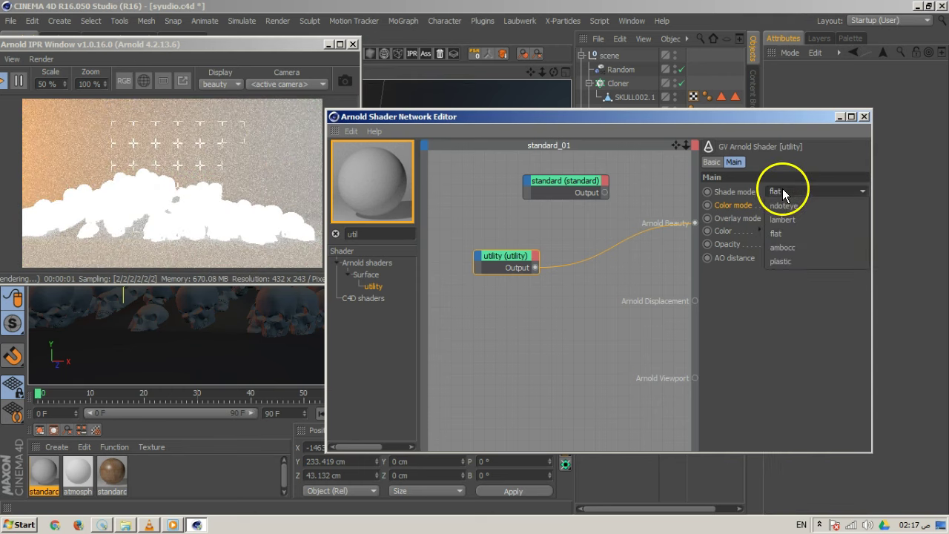
{"action": "left_click", "coordinate": [788, 246]}
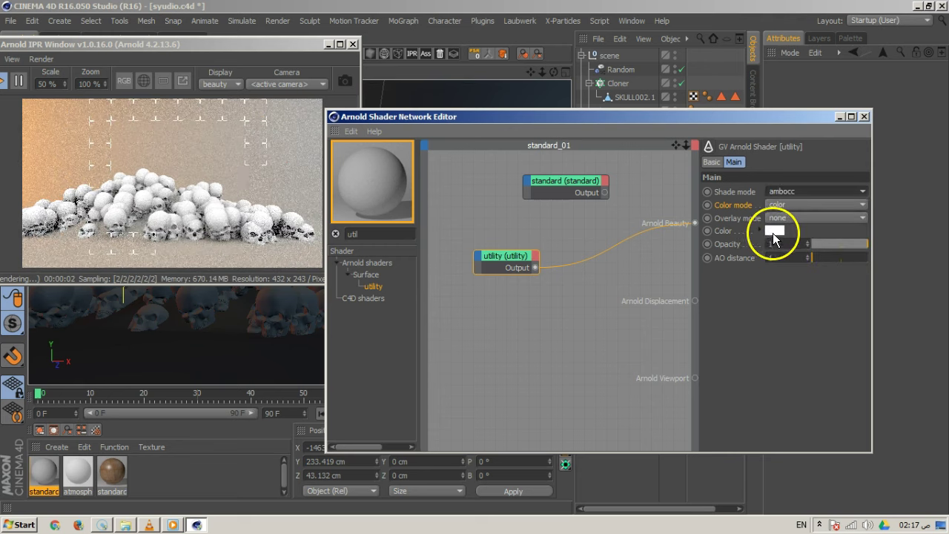
Step: Try the wire and polywire overlay modes on the utility shader, and set the overlay mode back to none
{"action": "left_click", "coordinate": [728, 222]}
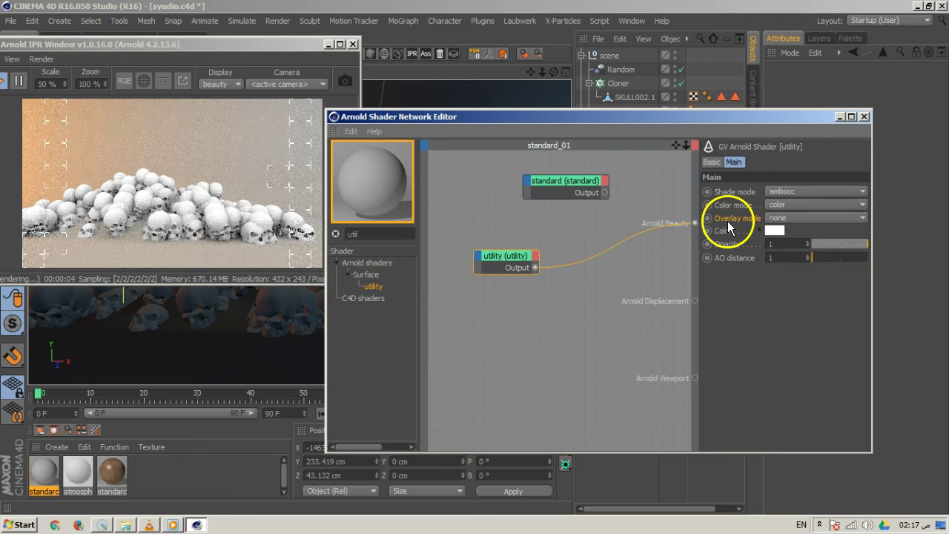
{"action": "left_click", "coordinate": [798, 216]}
{"action": "left_click", "coordinate": [794, 245]}
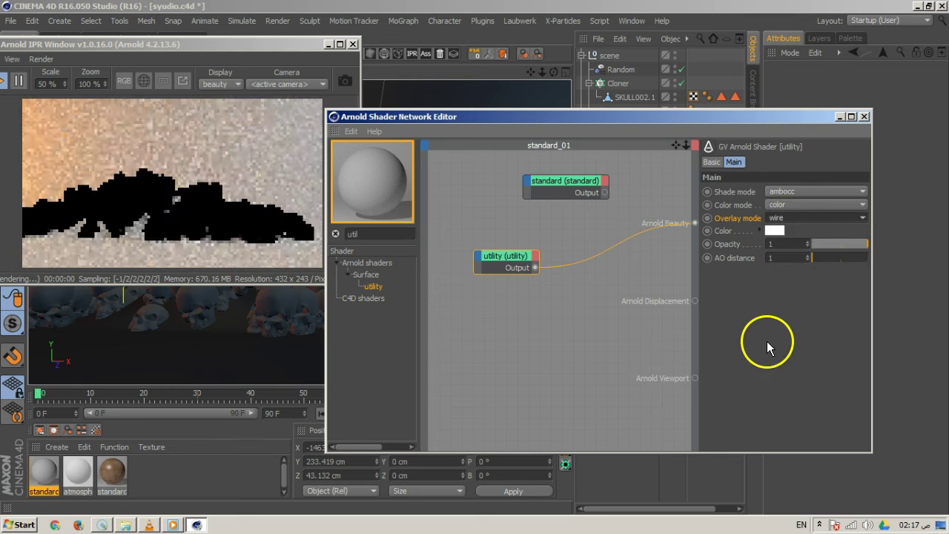
{"action": "left_click", "coordinate": [779, 221]}
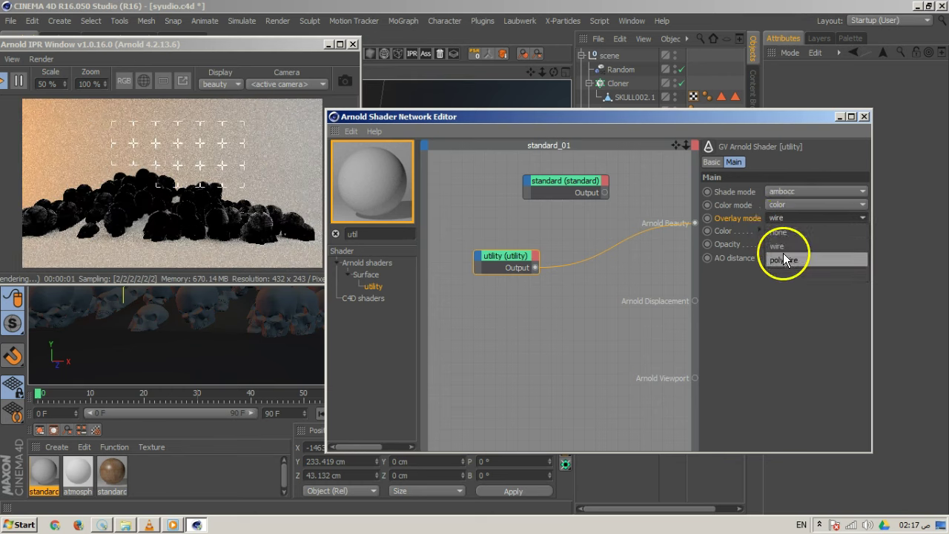
{"action": "left_click", "coordinate": [783, 256]}
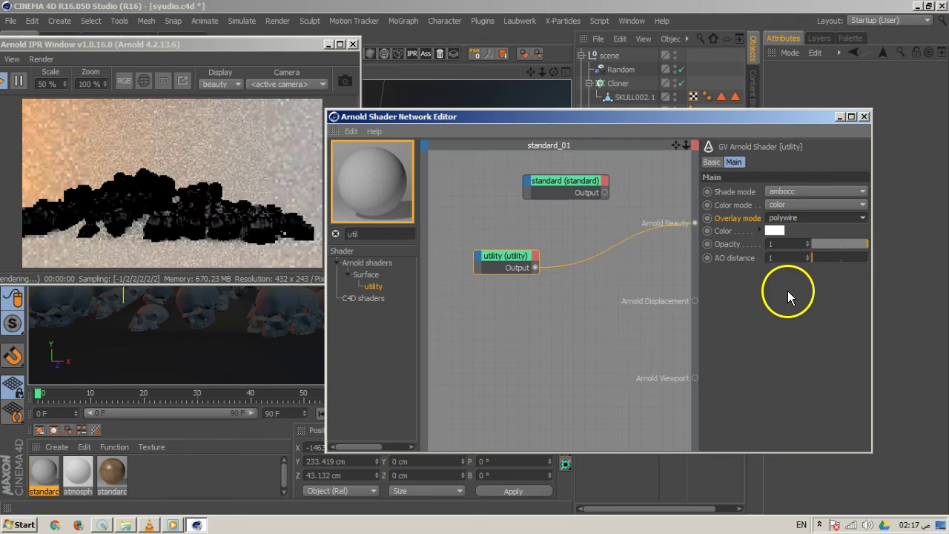
{"action": "left_click", "coordinate": [791, 218]}
{"action": "left_click", "coordinate": [786, 232]}
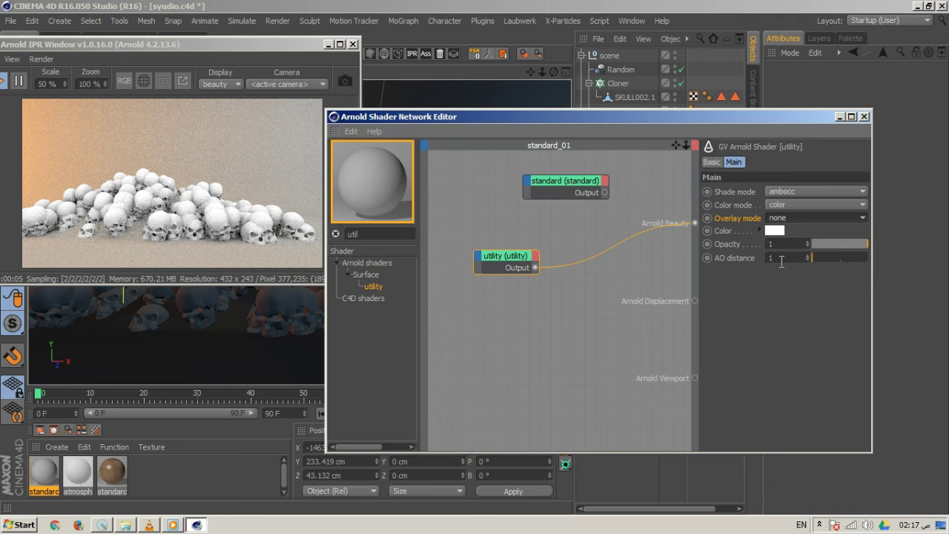
Step: Set the utility shader's AO distance to 5
{"action": "left_click", "coordinate": [787, 258]}
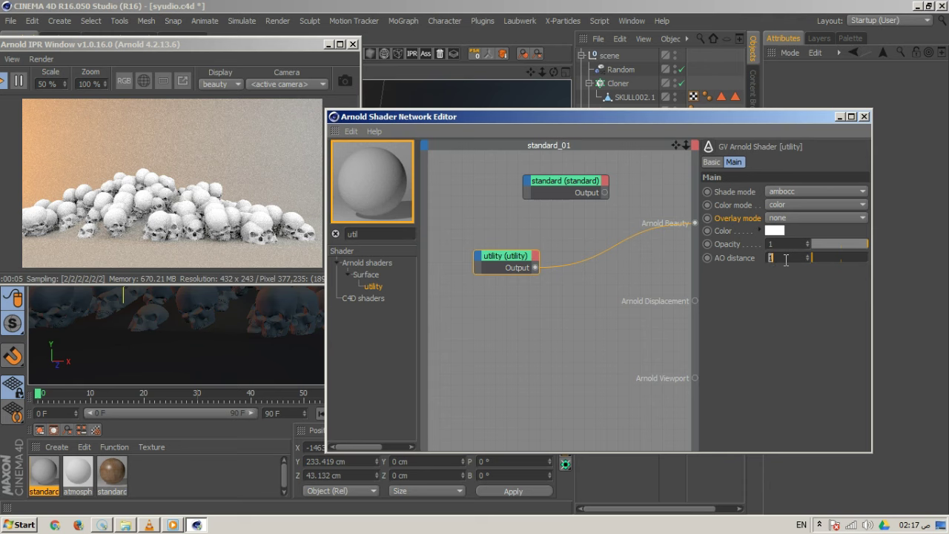
{"action": "type", "text": "5"}
{"action": "key", "text": "Return"}
Step: Try an AO distance of 50 on the utility shader and set it back to 5
{"action": "left_click", "coordinate": [760, 264]}
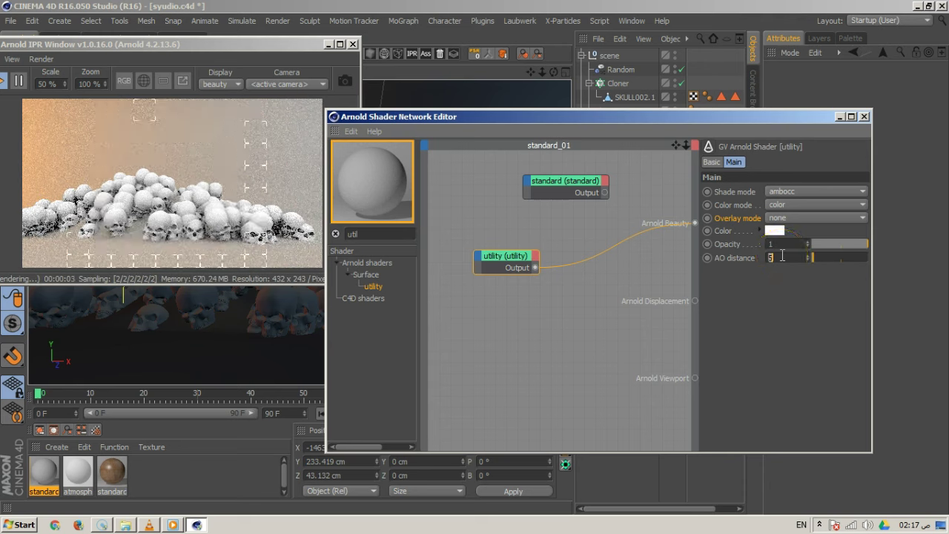
{"action": "type", "text": "0"}
{"action": "key", "text": "Return"}
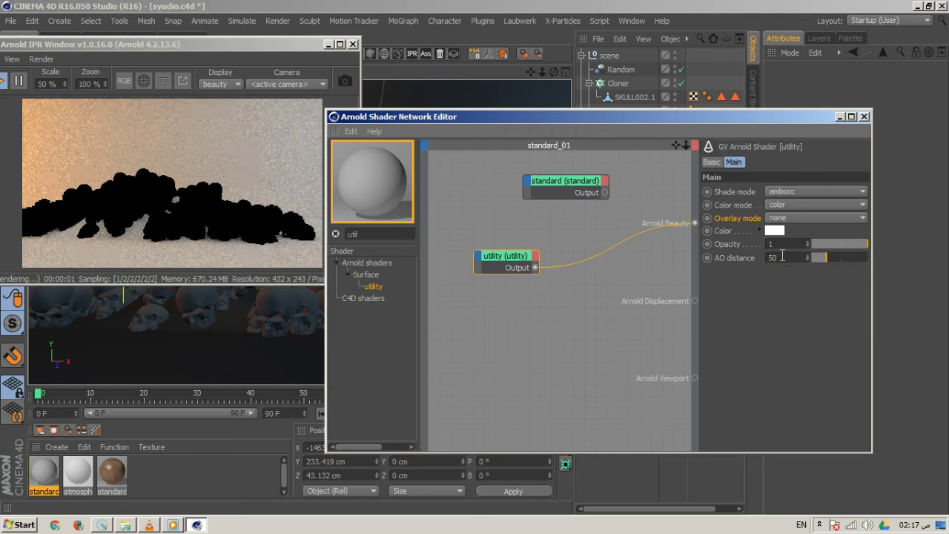
{"action": "left_click", "coordinate": [794, 262]}
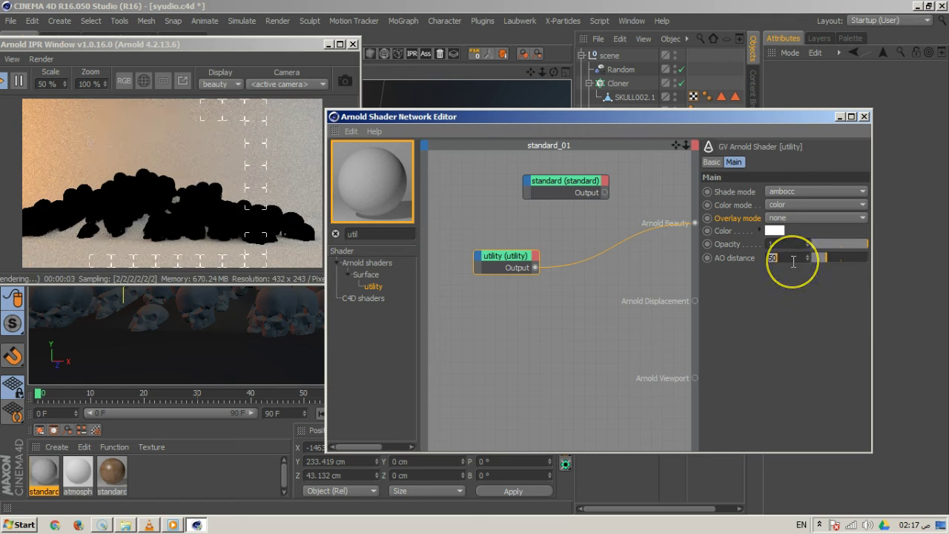
{"action": "type", "text": "5"}
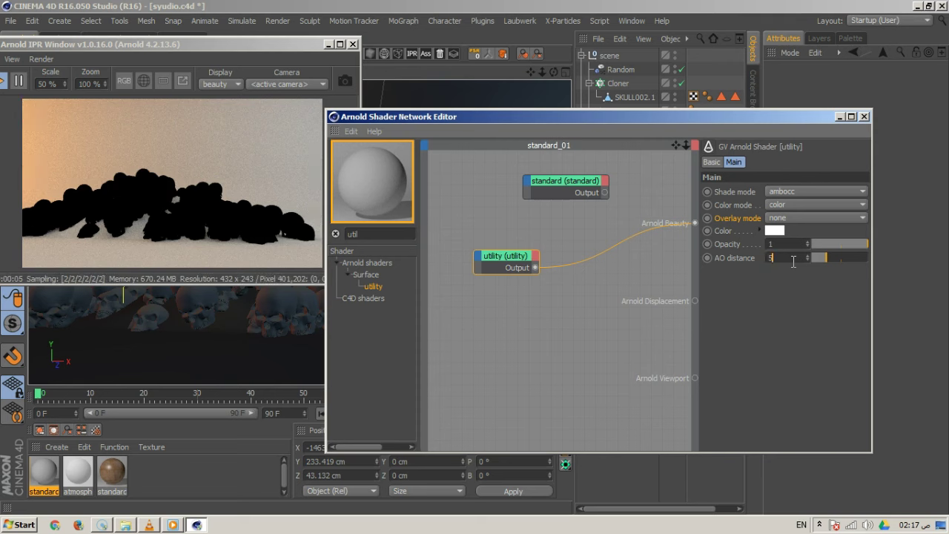
{"action": "key", "text": "Return"}
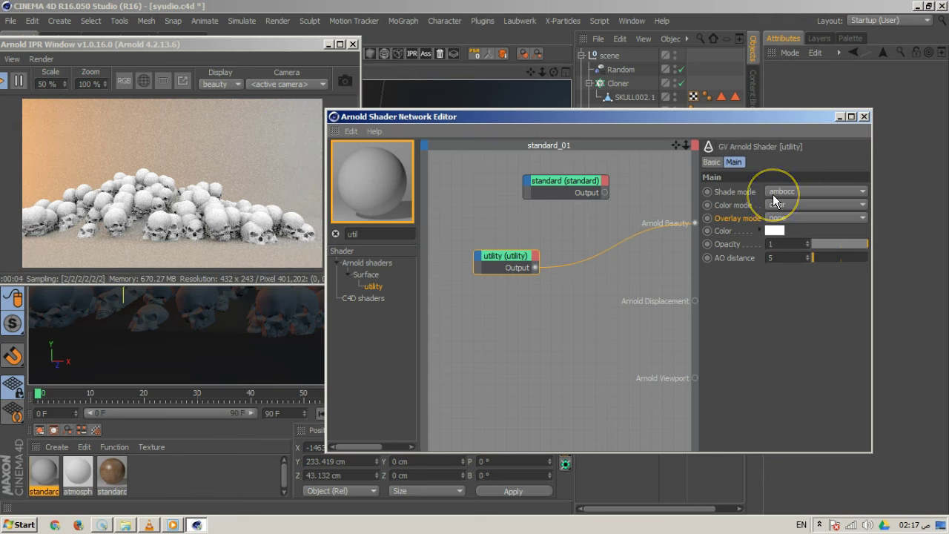
Step: Remove the utility shader's connection to Arnold Beauty and connect its output to the standard node's Main > Diffuse > Color input
{"action": "left_click", "coordinate": [606, 256]}
{"action": "key", "text": "Delete"}
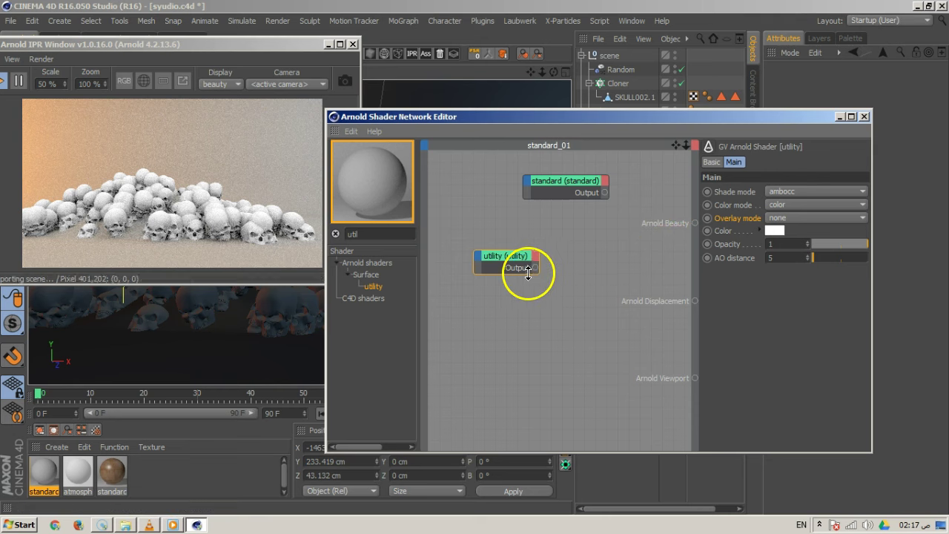
{"action": "left_click_drag", "start_coordinate": [532, 269], "coordinate": [544, 191]}
{"action": "mouse_move", "coordinate": [638, 188]}
{"action": "left_click", "coordinate": [668, 188]}
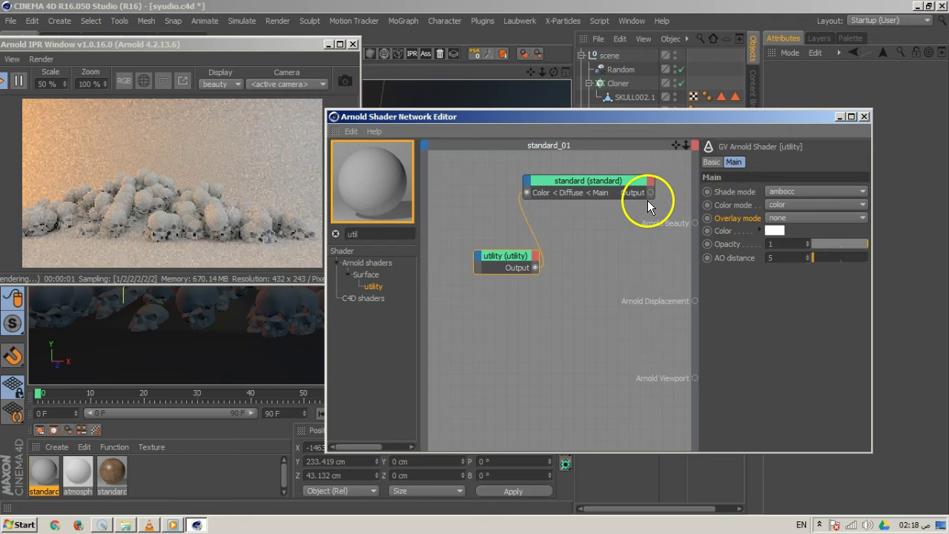
Step: Connect the standard node's output to the Arnold Beauty port
{"action": "left_click", "coordinate": [623, 182]}
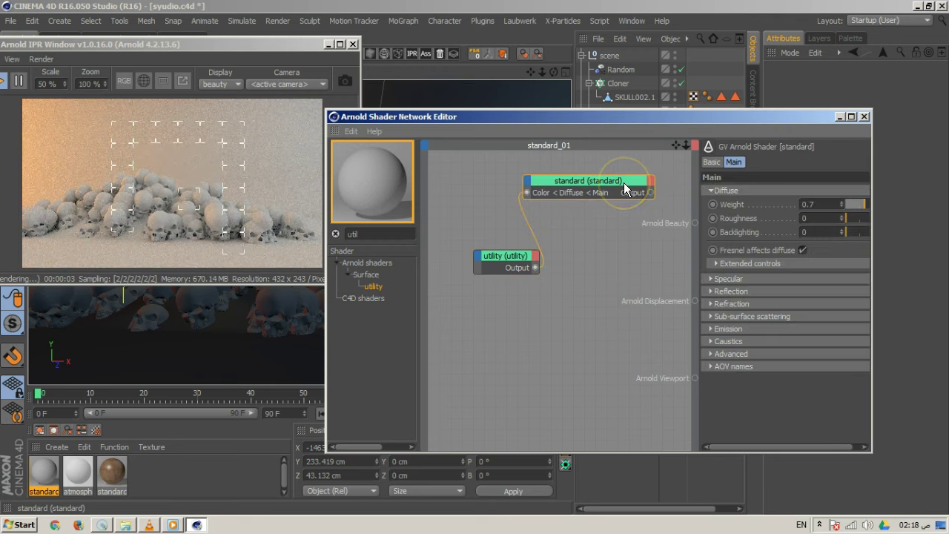
{"action": "right_click", "coordinate": [624, 182]}
{"action": "key", "text": "Escape"}
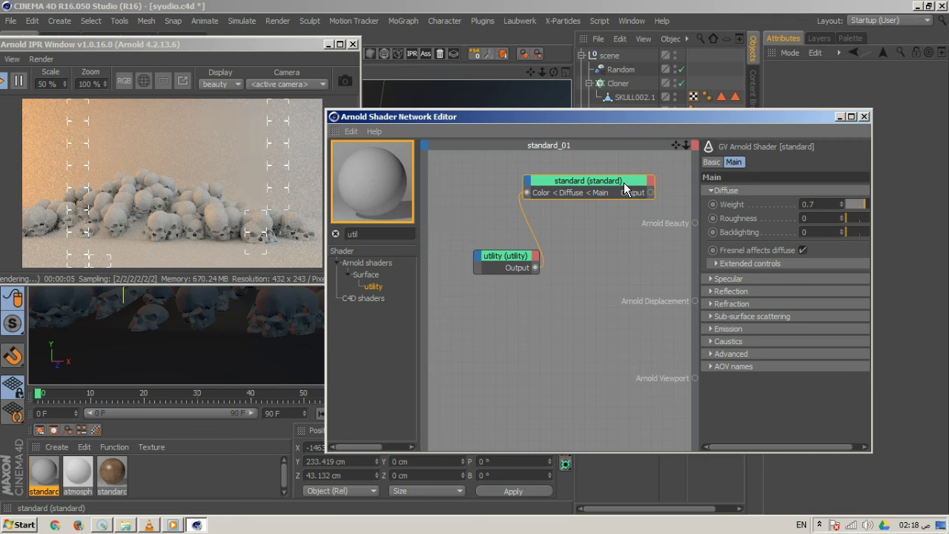
{"action": "right_click", "coordinate": [623, 183]}
{"action": "key", "text": "Escape"}
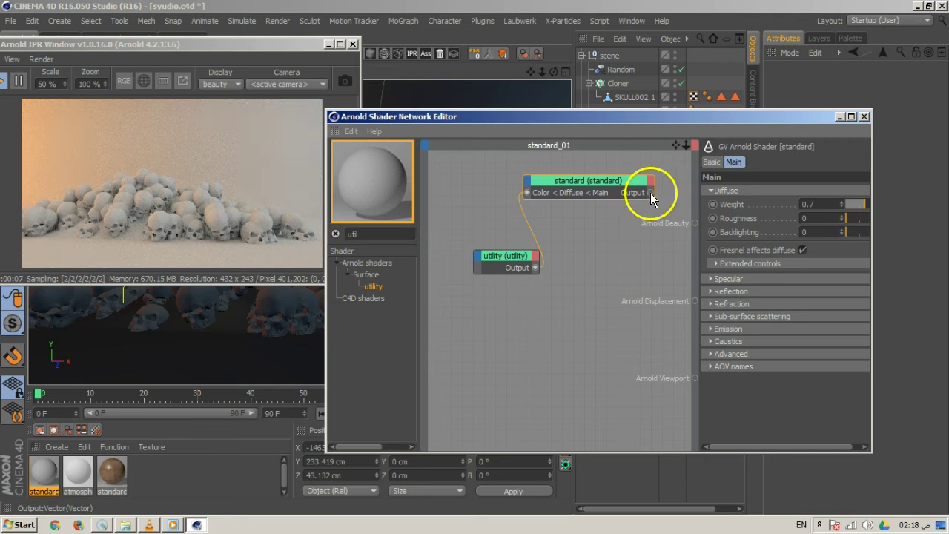
{"action": "left_click_drag", "start_coordinate": [697, 228], "coordinate": [695, 223]}
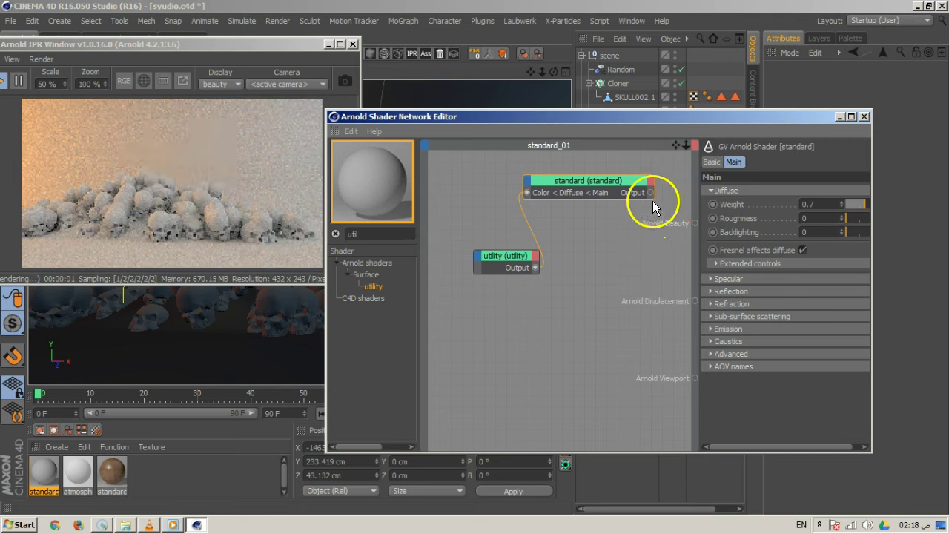
{"action": "left_click_drag", "start_coordinate": [692, 224], "coordinate": [694, 225]}
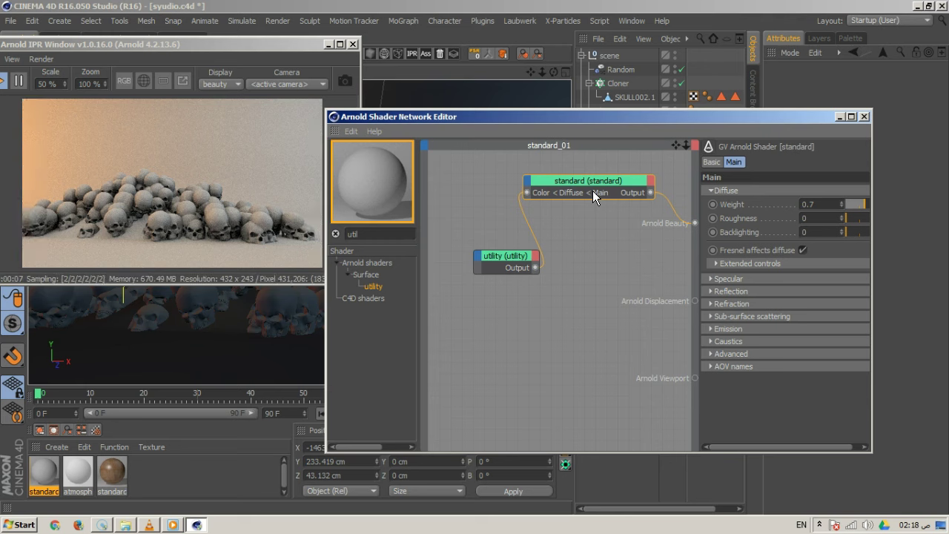
Step: Remove the utility shader's link to the standard node's diffuse color and connect its output to Main > Specular > Roughness instead
{"action": "left_click_drag", "start_coordinate": [564, 248], "coordinate": [490, 253]}
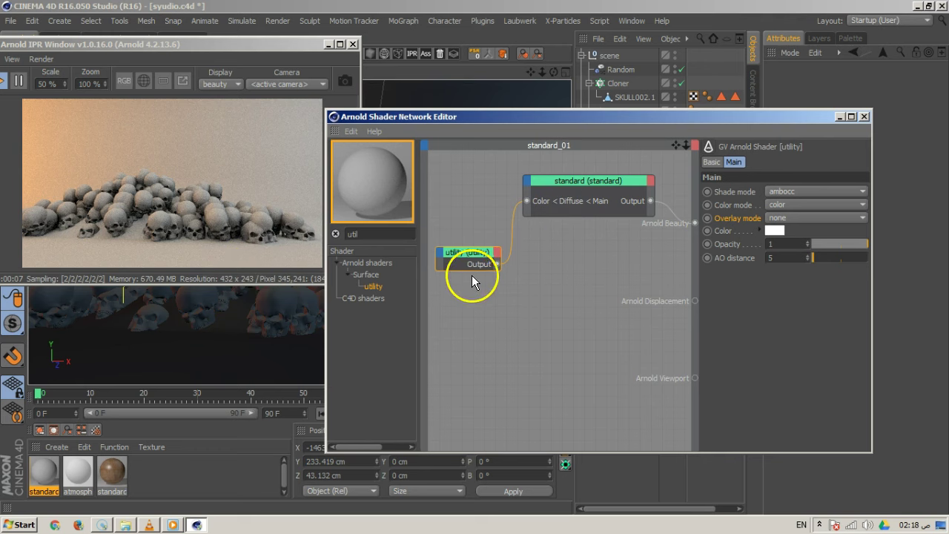
{"action": "left_click", "coordinate": [512, 237]}
{"action": "key", "text": "Delete"}
{"action": "left_click", "coordinate": [527, 180]}
{"action": "mouse_move", "coordinate": [543, 187]}
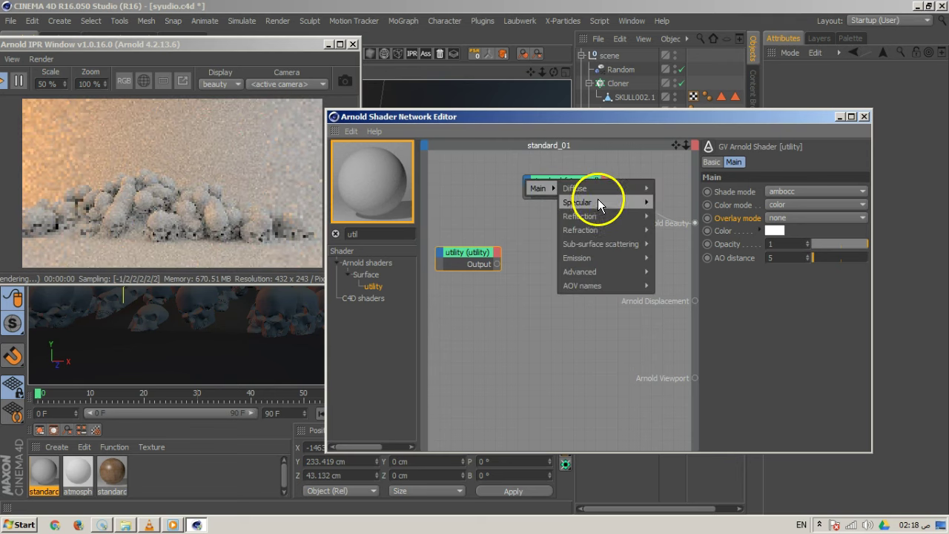
{"action": "mouse_move", "coordinate": [598, 201]}
{"action": "left_click", "coordinate": [678, 224]}
{"action": "left_click_drag", "start_coordinate": [498, 264], "coordinate": [527, 193]}
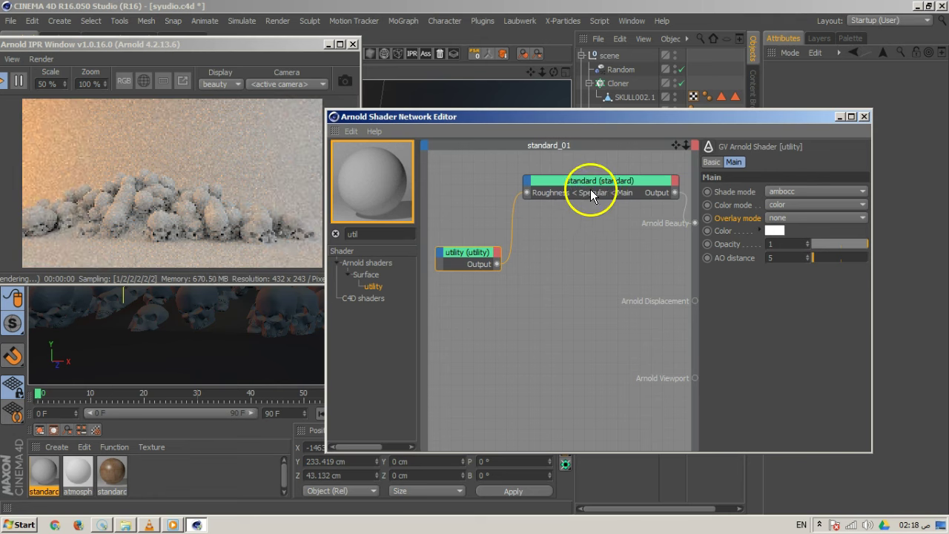
Step: Set the standard shader's diffuse color to a greyish brown with a hue of 24° and its diffuse weight to 0.44
{"action": "left_click_drag", "start_coordinate": [592, 180], "coordinate": [569, 180]}
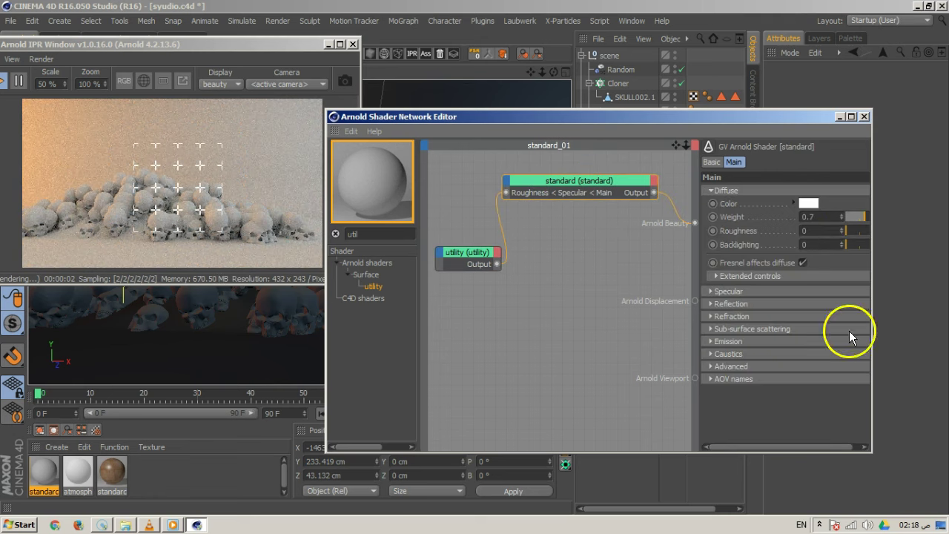
{"action": "left_click_drag", "start_coordinate": [871, 450], "coordinate": [930, 489]}
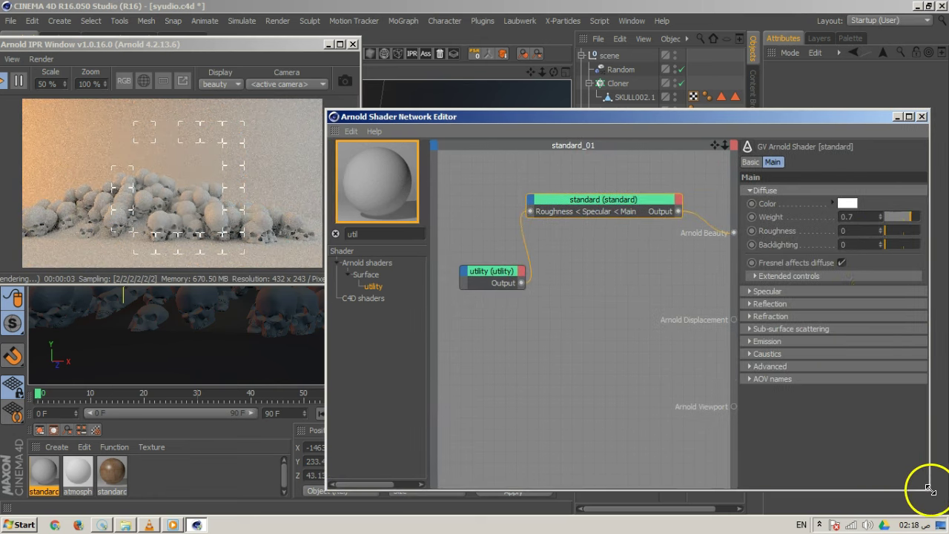
{"action": "left_click", "coordinate": [907, 218]}
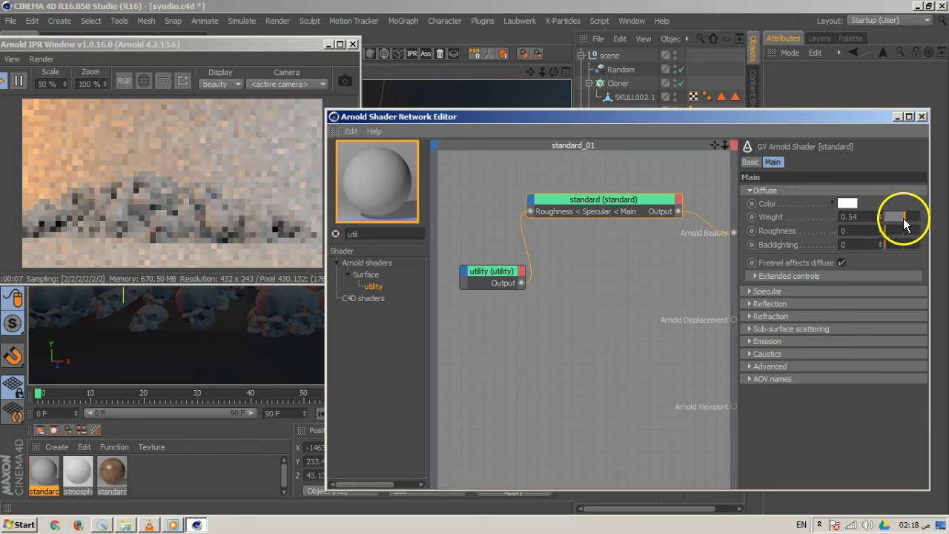
{"action": "left_click", "coordinate": [852, 202]}
{"action": "left_click", "coordinate": [796, 203]}
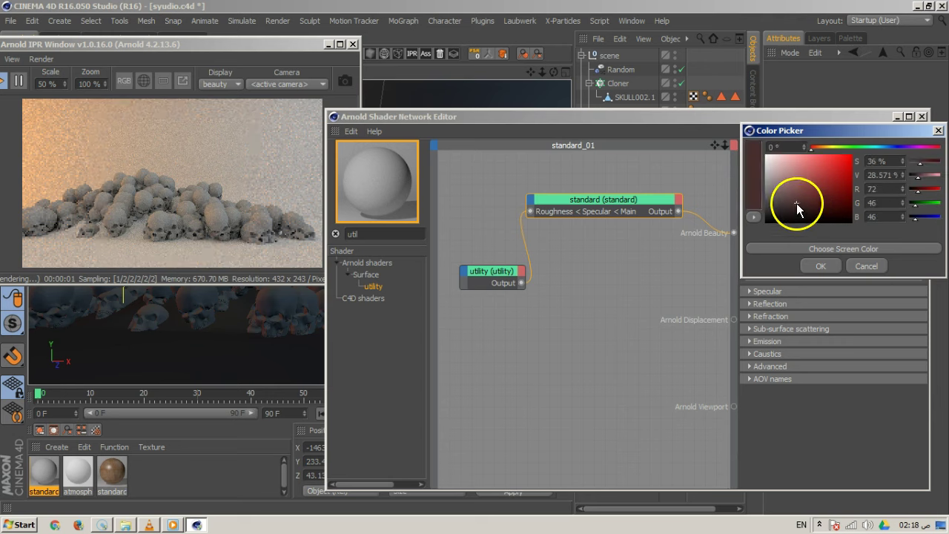
{"action": "mouse_move", "coordinate": [826, 148]}
{"action": "left_mouse_down"}
{"action": "mouse_move", "coordinate": [837, 148]}
{"action": "mouse_move", "coordinate": [820, 149]}
{"action": "left_mouse_up"}
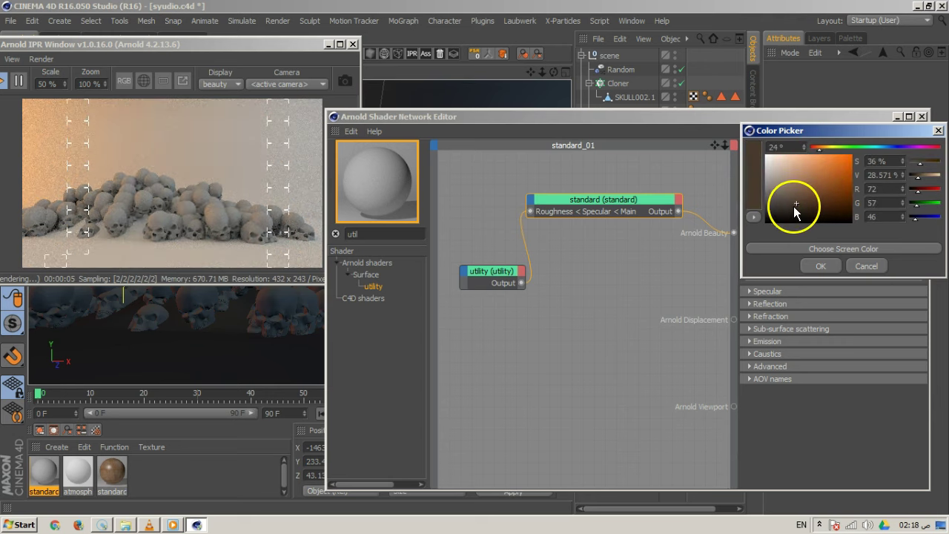
{"action": "mouse_move", "coordinate": [796, 201]}
{"action": "left_mouse_down"}
{"action": "mouse_move", "coordinate": [770, 193]}
{"action": "mouse_move", "coordinate": [775, 183]}
{"action": "left_mouse_up"}
{"action": "left_click", "coordinate": [818, 267]}
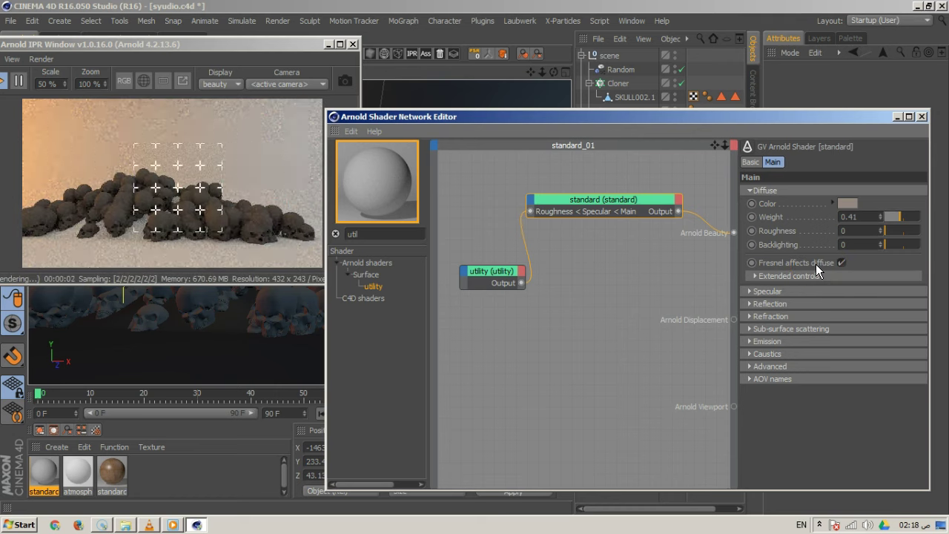
{"action": "left_click", "coordinate": [844, 261]}
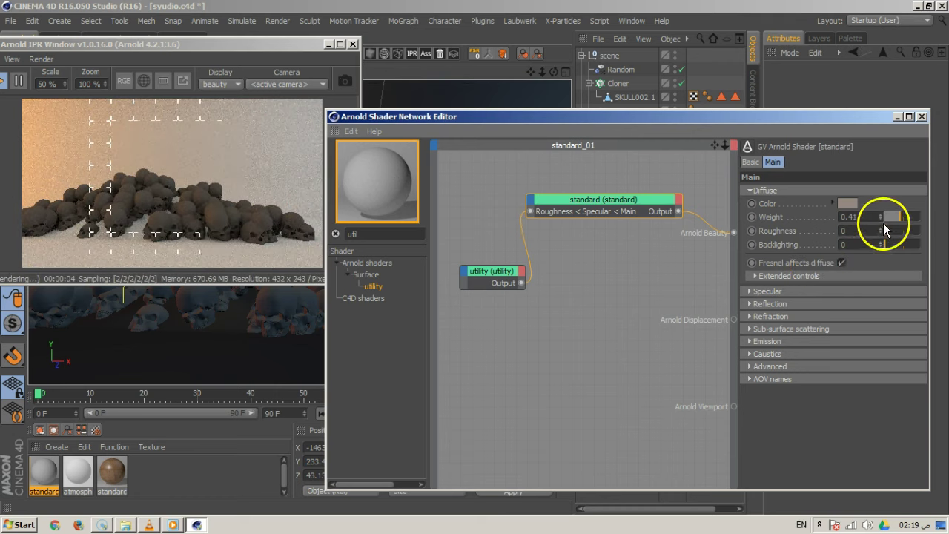
{"action": "left_click", "coordinate": [901, 214]}
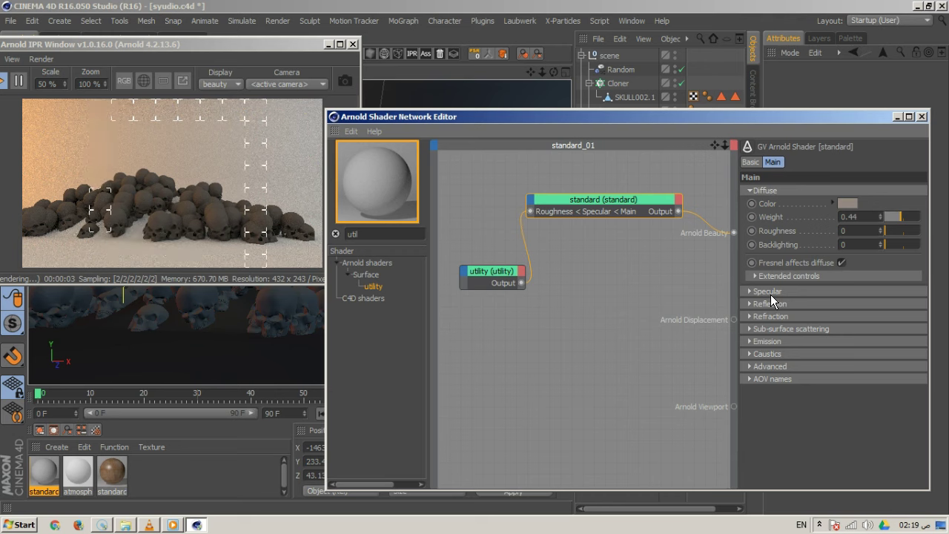
Step: Try the obj color mode on the utility shader and set the color mode back to color
{"action": "left_click", "coordinate": [501, 273]}
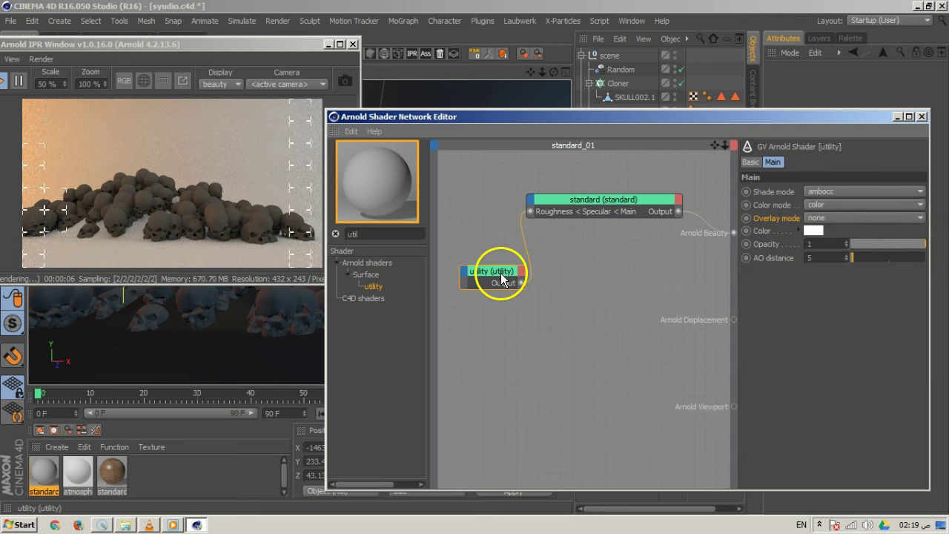
{"action": "left_click", "coordinate": [848, 201]}
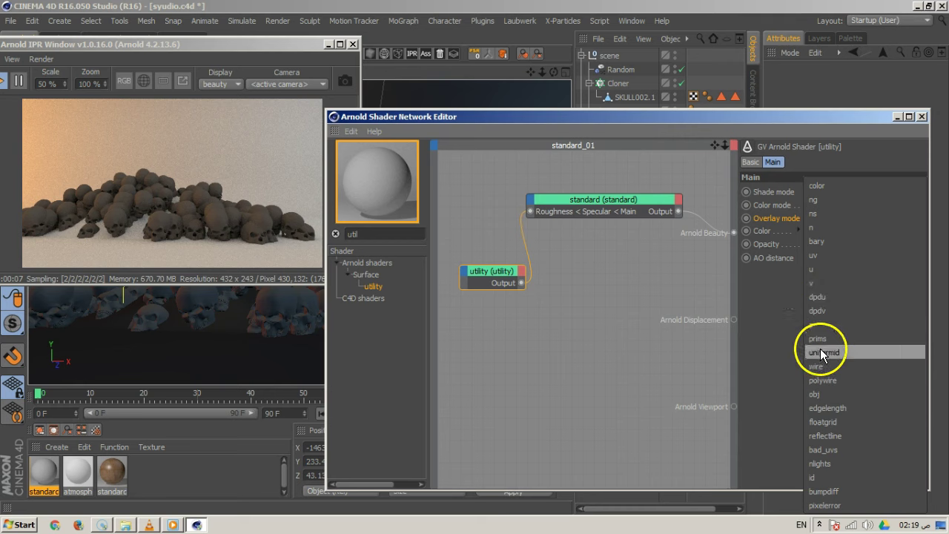
{"action": "left_click", "coordinate": [827, 394]}
{"action": "left_click", "coordinate": [843, 218]}
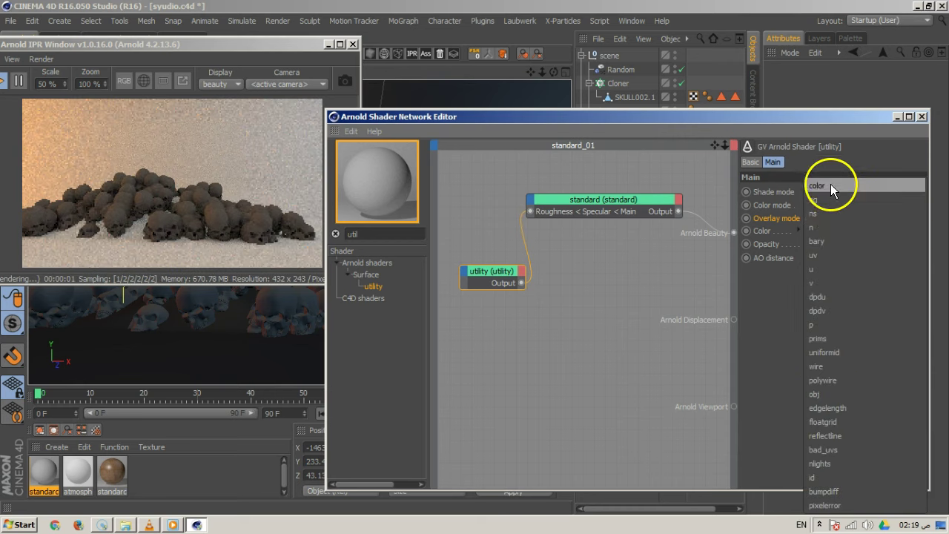
{"action": "left_click", "coordinate": [830, 184]}
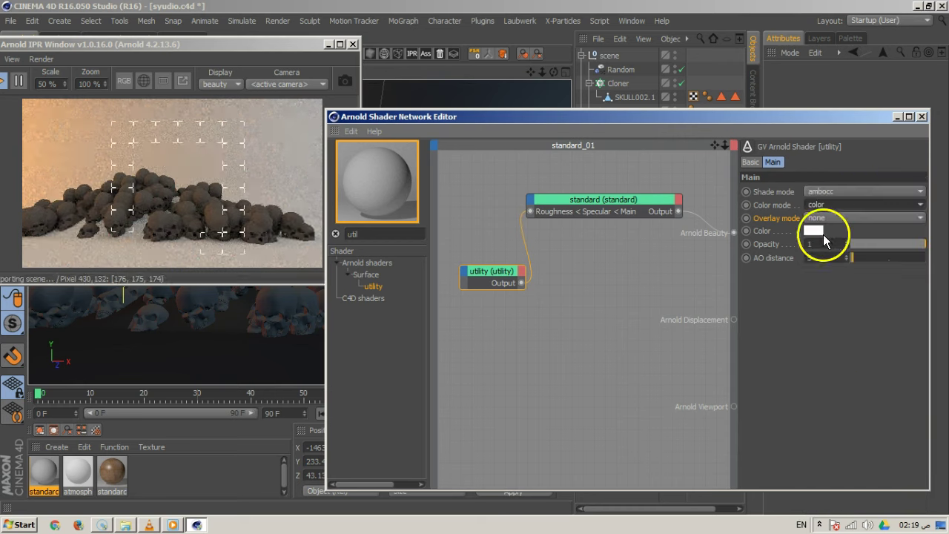
Step: Set the standard shader's specular weight to 0.16
{"action": "left_click", "coordinate": [623, 215]}
{"action": "left_click", "coordinate": [790, 292]}
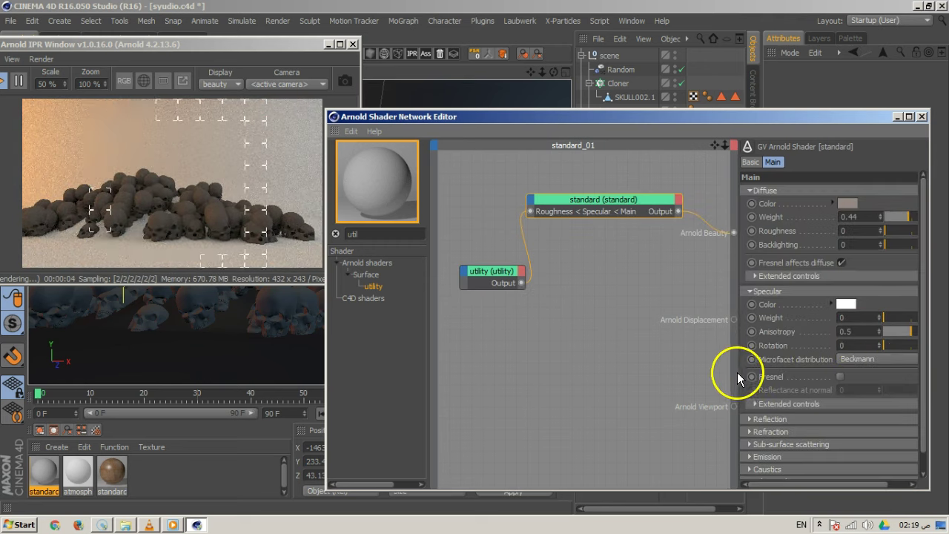
{"action": "left_click_drag", "start_coordinate": [737, 373], "coordinate": [698, 372]}
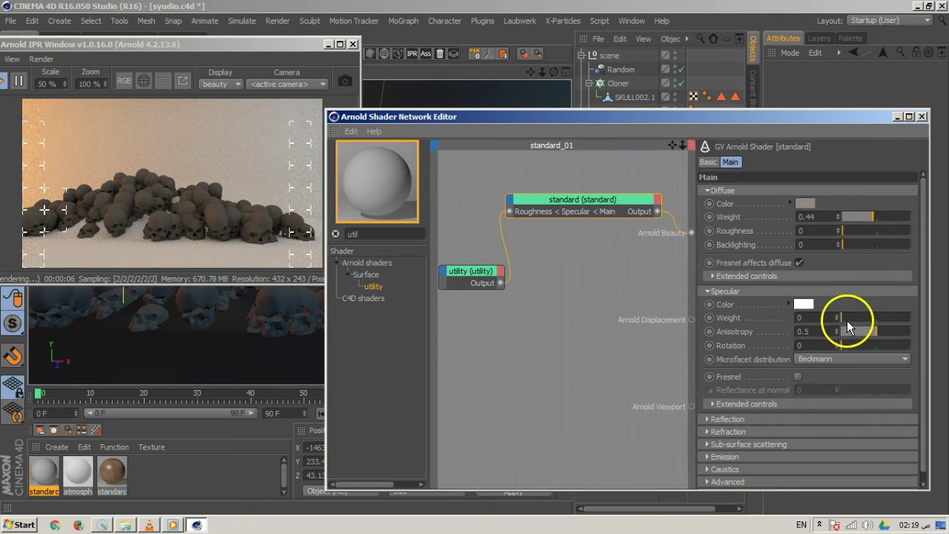
{"action": "left_click_drag", "start_coordinate": [842, 316], "coordinate": [853, 317]}
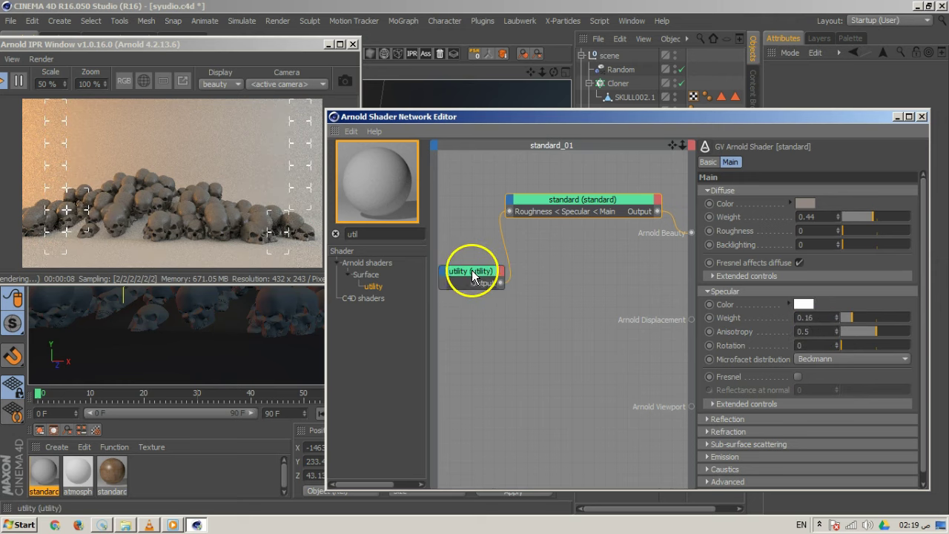
Step: Save the scene and frame the front skulls up close in the camera view
{"action": "left_click", "coordinate": [498, 108]}
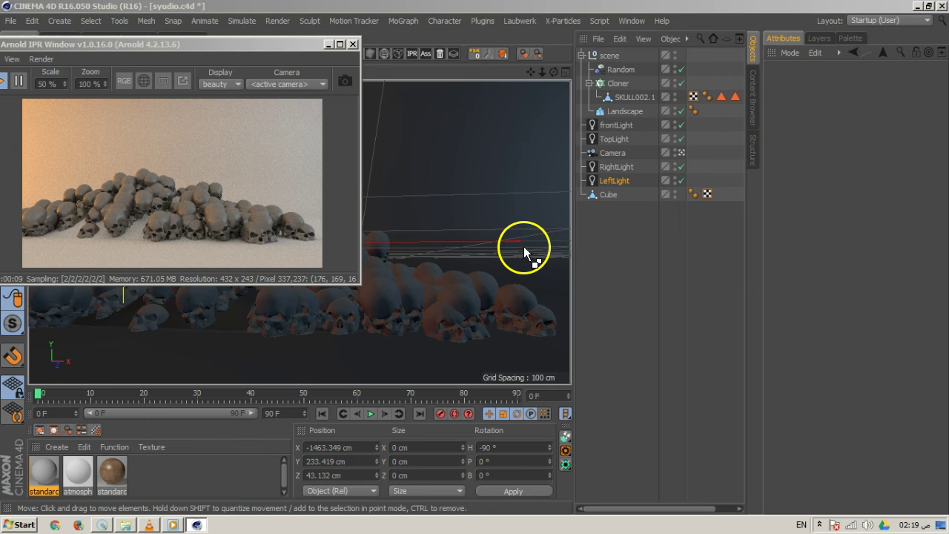
{"action": "key", "text": "ctrl+s"}
{"action": "left_click_drag", "start_coordinate": [542, 72], "coordinate": [475, 204]}
{"action": "left_click_drag", "start_coordinate": [532, 71], "coordinate": [477, 259]}
Step: Enable Fresnel for the standard shader's specular with a reflectance at normal of 0.68, and raise the specular weight to 0.43
{"action": "double_click", "coordinate": [696, 153]}
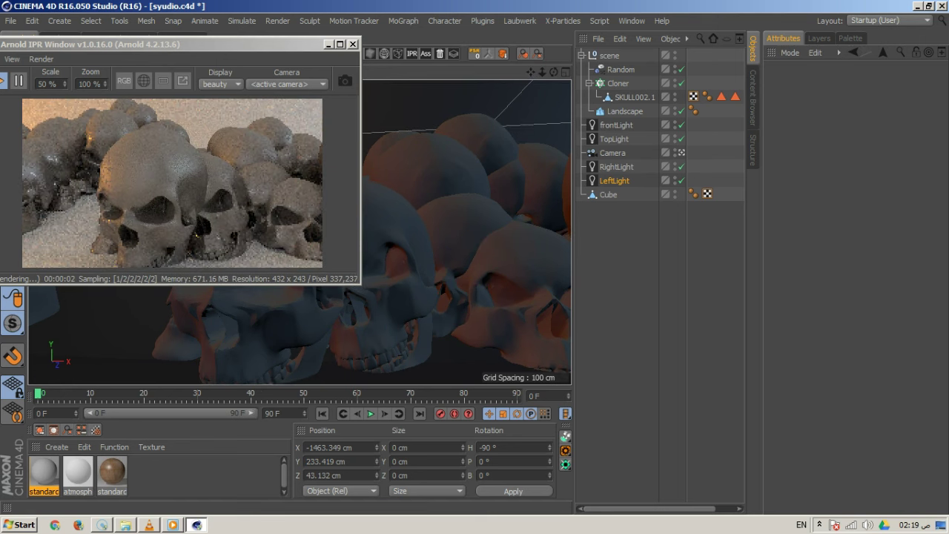
{"action": "left_click_drag", "start_coordinate": [693, 151], "coordinate": [511, 41]}
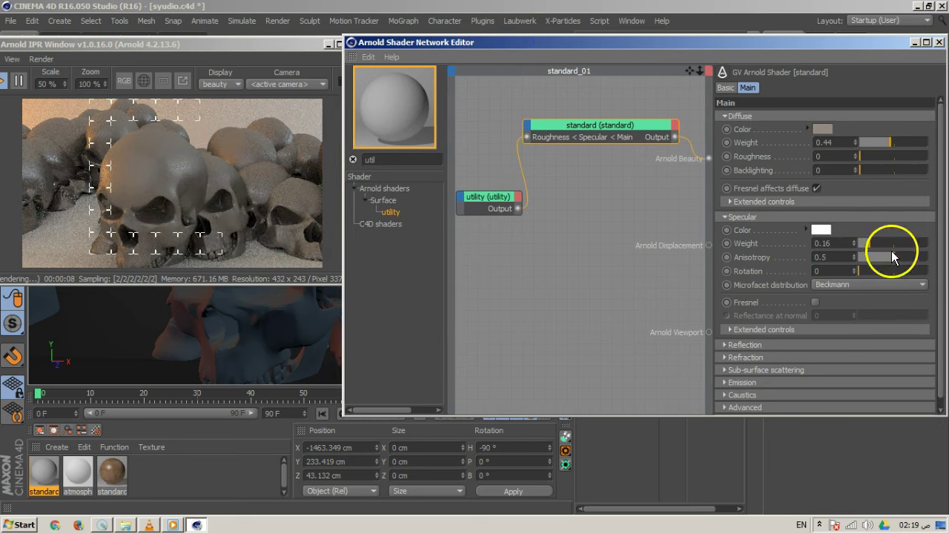
{"action": "left_click", "coordinate": [815, 302]}
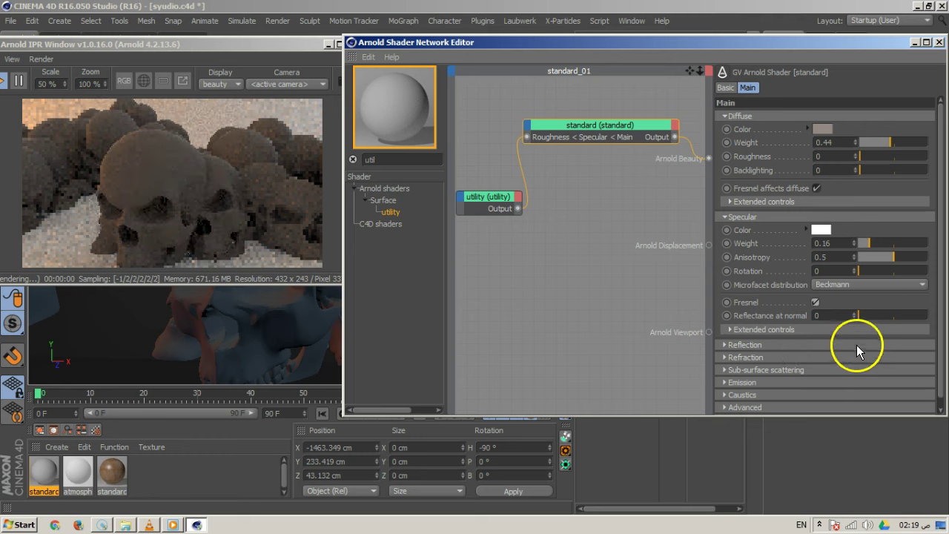
{"action": "left_click_drag", "start_coordinate": [862, 319], "coordinate": [907, 318]}
{"action": "left_click_drag", "start_coordinate": [866, 245], "coordinate": [878, 244]}
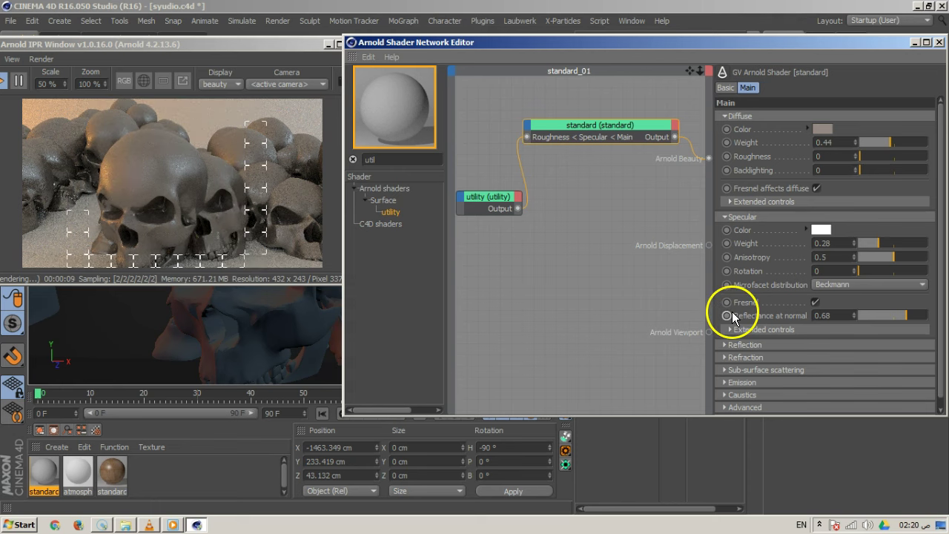
{"action": "left_click", "coordinate": [169, 226]}
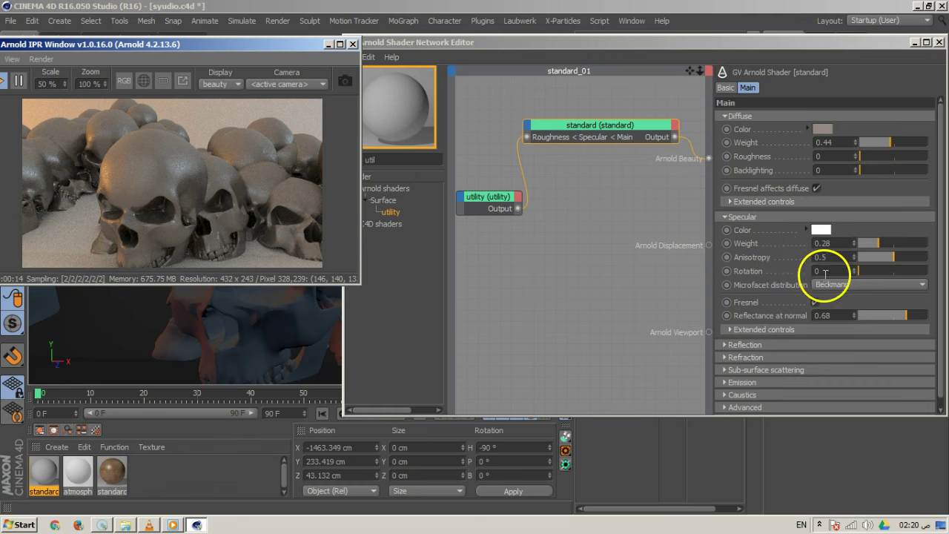
{"action": "mouse_move", "coordinate": [879, 243]}
{"action": "left_mouse_down"}
{"action": "mouse_move", "coordinate": [899, 244]}
{"action": "mouse_move", "coordinate": [889, 242]}
{"action": "left_mouse_up"}
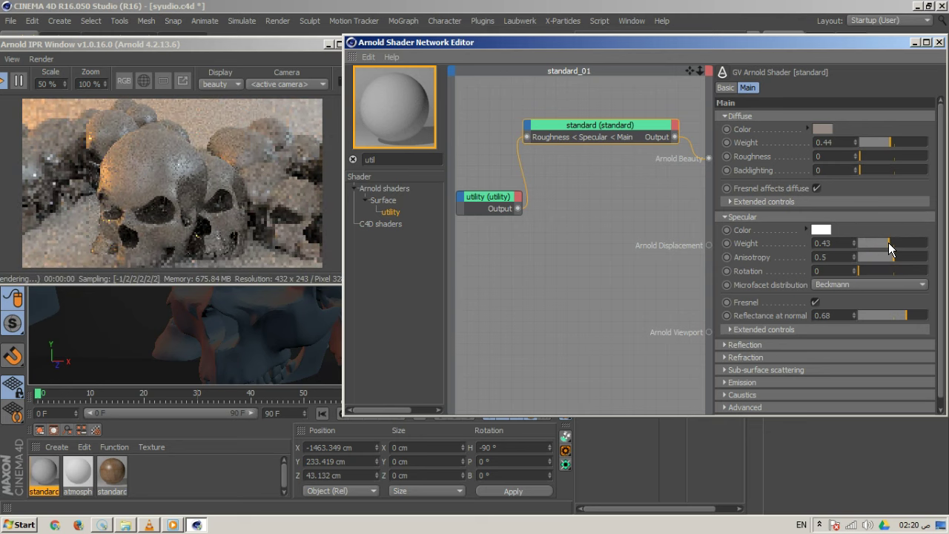
Step: Try AO distances of 33.33 and about 5.5 on the utility shader driving the specular roughness
{"action": "left_click", "coordinate": [488, 198]}
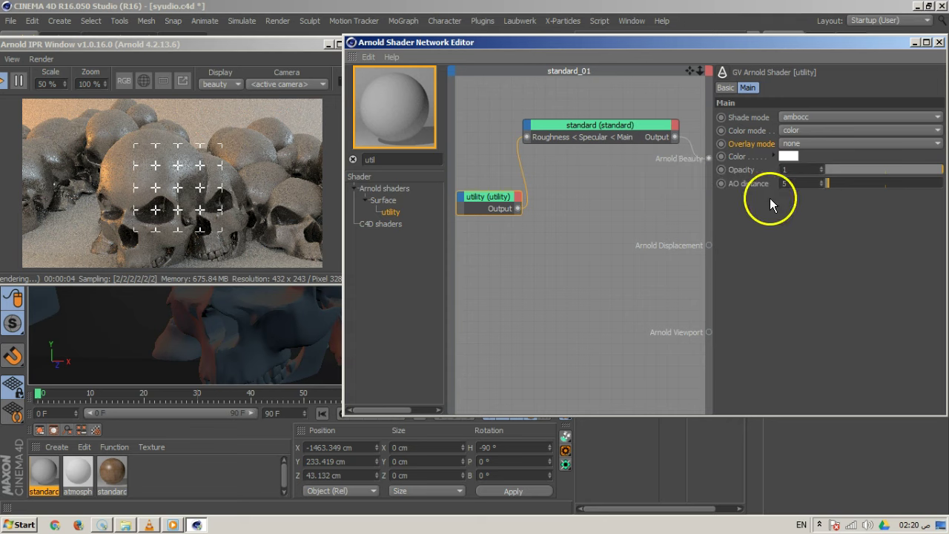
{"action": "left_click_drag", "start_coordinate": [829, 184], "coordinate": [847, 266]}
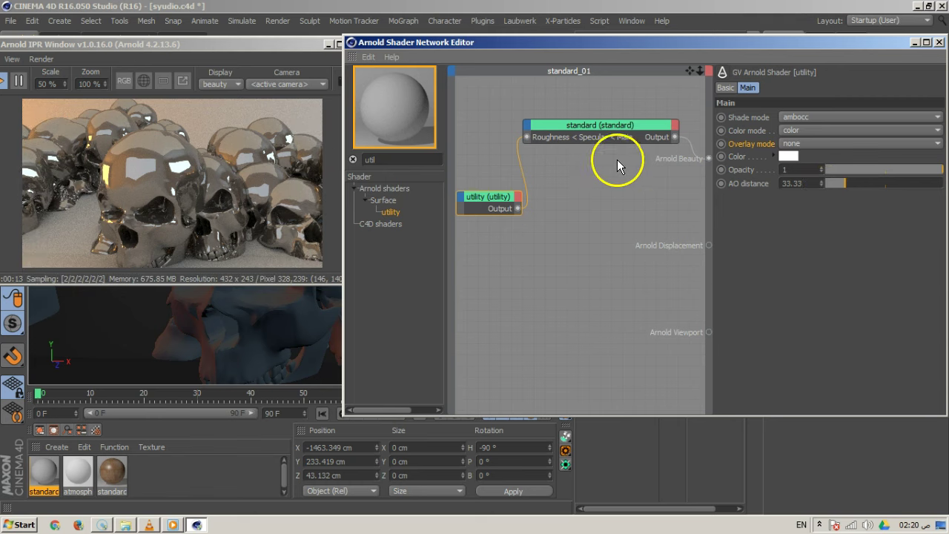
{"action": "left_click_drag", "start_coordinate": [843, 186], "coordinate": [830, 185]}
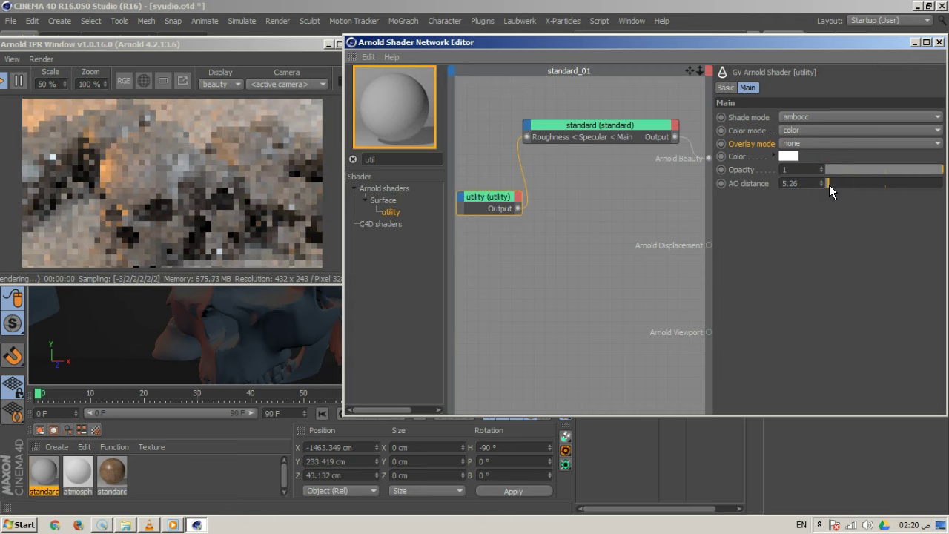
{"action": "left_click", "coordinate": [823, 180]}
{"action": "left_click", "coordinate": [823, 180]}
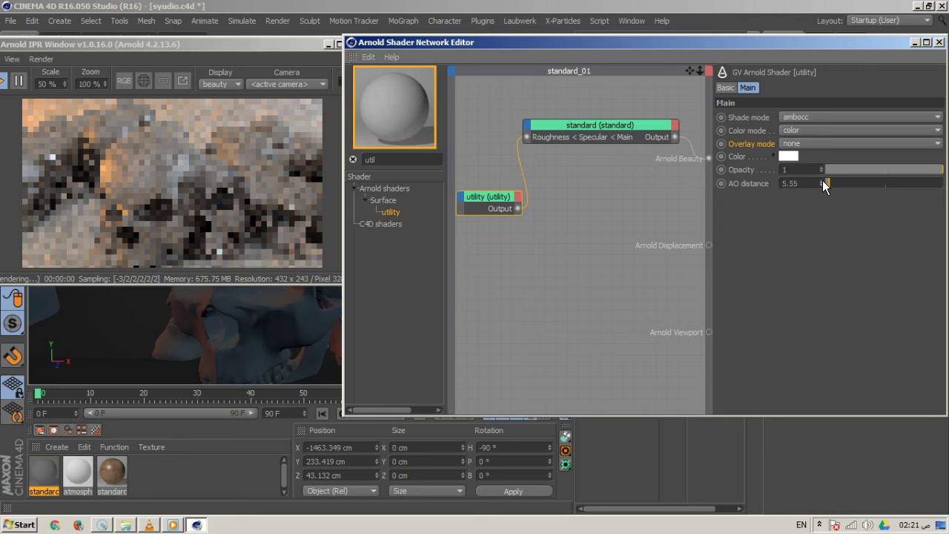
{"action": "left_click", "coordinate": [822, 181]}
Step: Set the utility shader's AO distance to 15
{"action": "double_click", "coordinate": [808, 183]}
{"action": "type", "text": "15"}
{"action": "key", "text": "Return"}
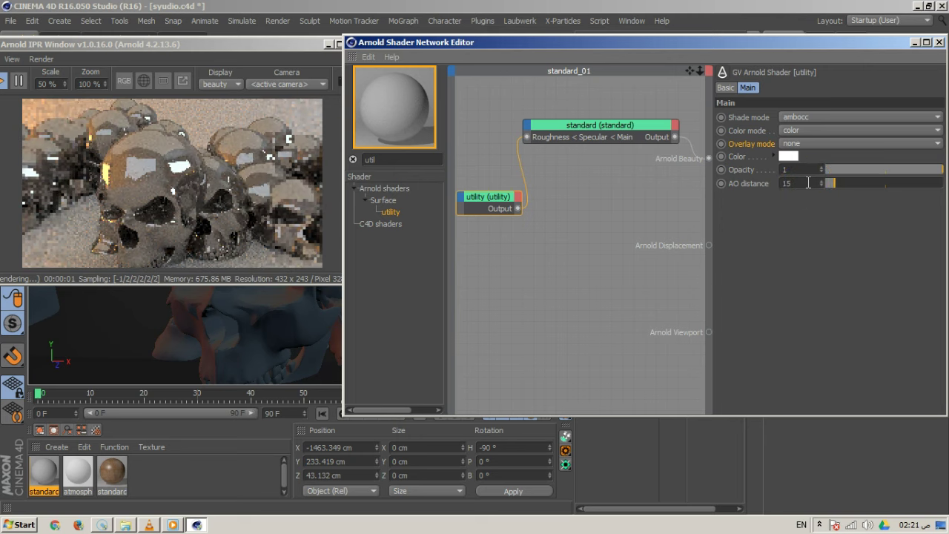
Step: Try an AO distance of 10 on the utility shader and settle on 5
{"action": "double_click", "coordinate": [808, 182]}
{"action": "type", "text": "10"}
{"action": "key", "text": "Return"}
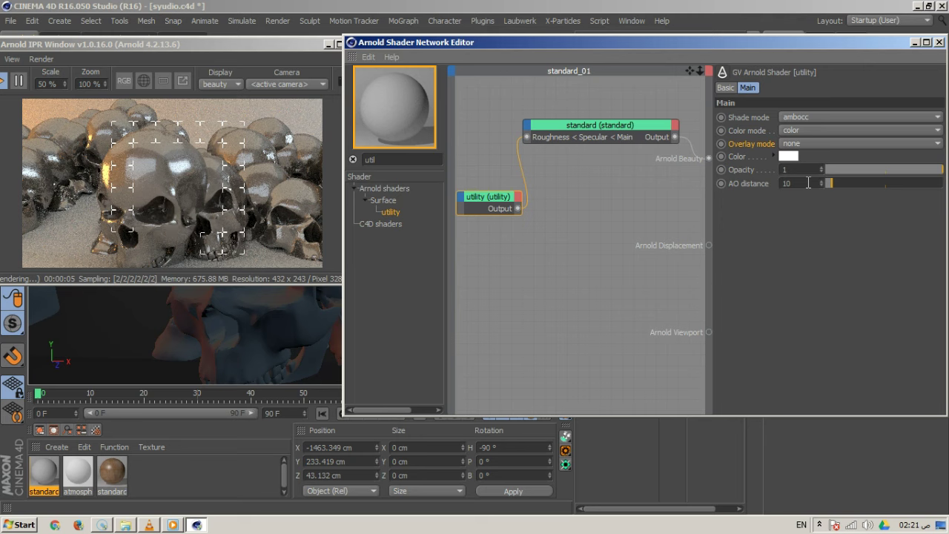
{"action": "double_click", "coordinate": [808, 182]}
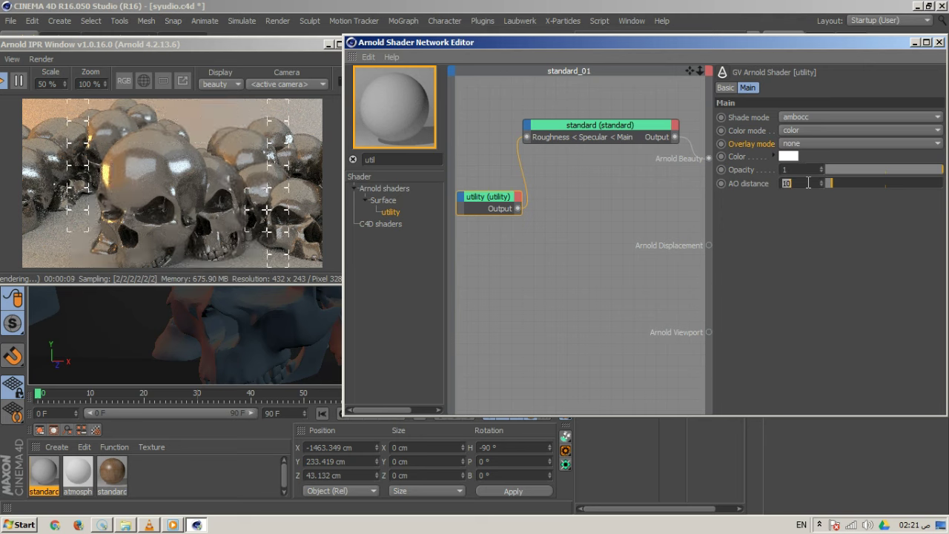
{"action": "type", "text": "5"}
{"action": "key", "text": "Return"}
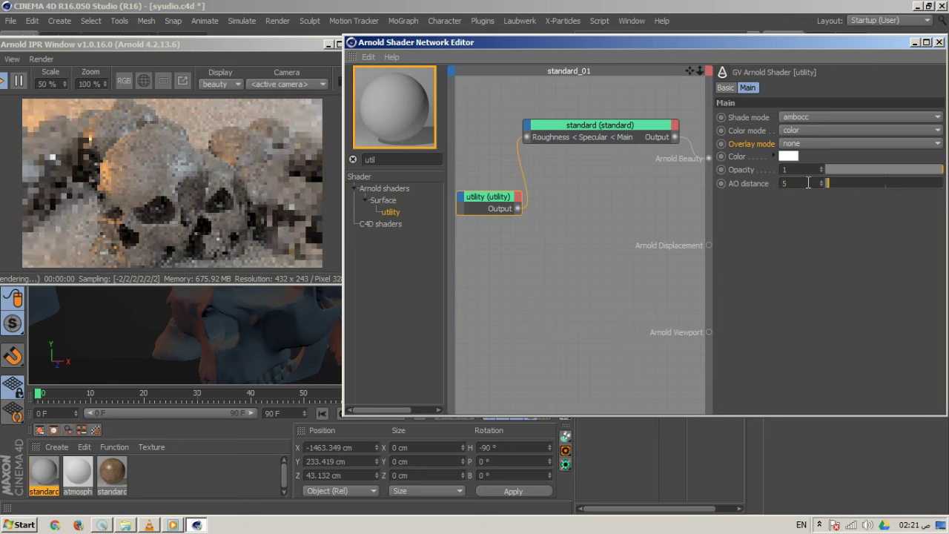
Step: Switch the utility shader's shade mode to lambert and rewire its output from the standard shader's specular roughness to its diffuse color
{"action": "left_click", "coordinate": [793, 119]}
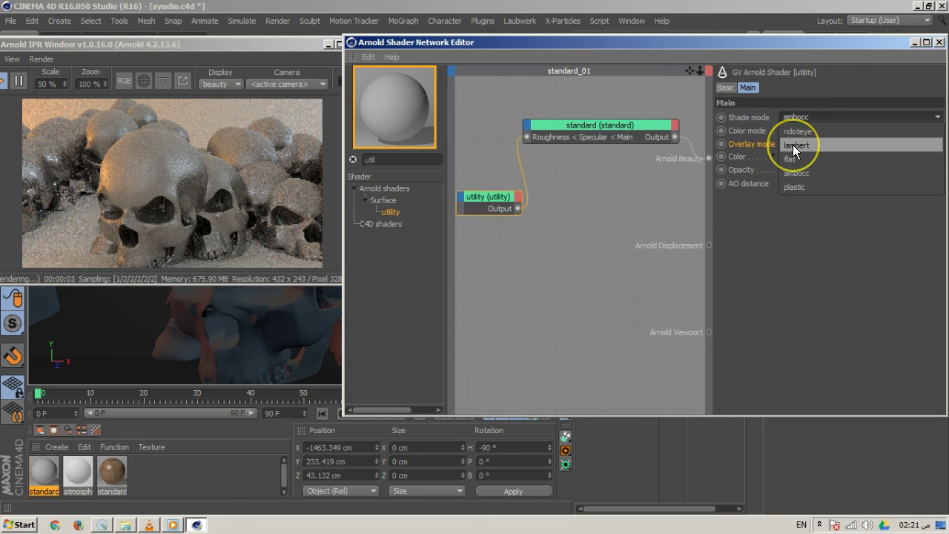
{"action": "left_click", "coordinate": [793, 145]}
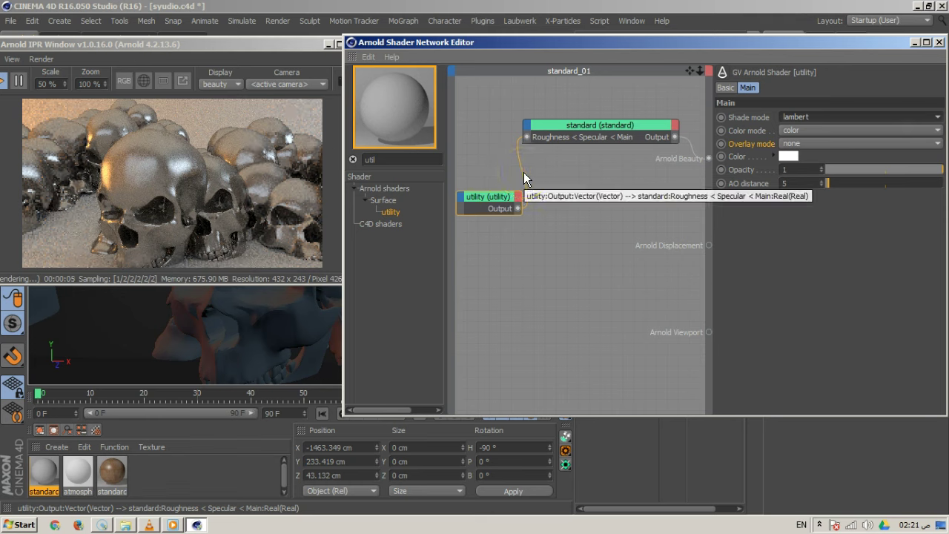
{"action": "right_click", "coordinate": [538, 141]}
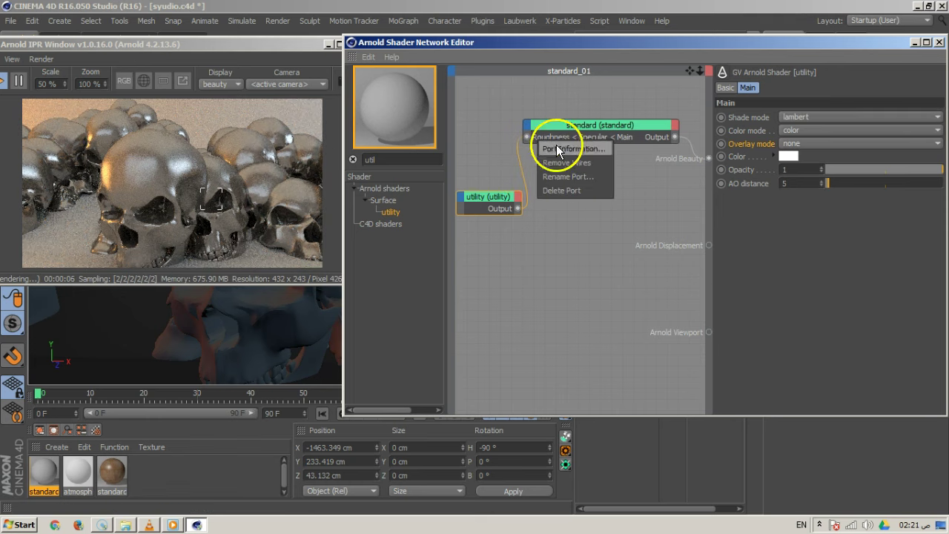
{"action": "left_click", "coordinate": [566, 190]}
{"action": "left_click_drag", "start_coordinate": [518, 211], "coordinate": [668, 137]}
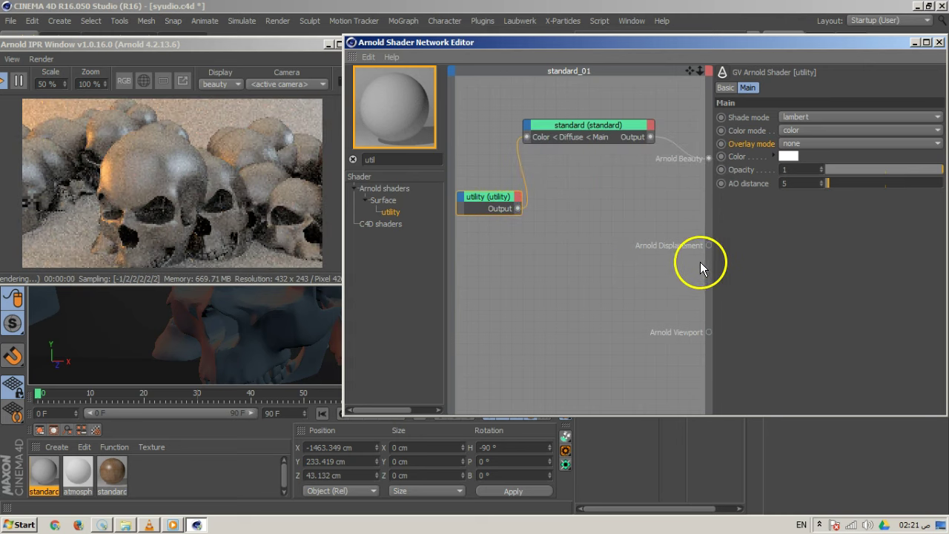
{"action": "left_click", "coordinate": [802, 130]}
{"action": "left_click", "coordinate": [810, 131]}
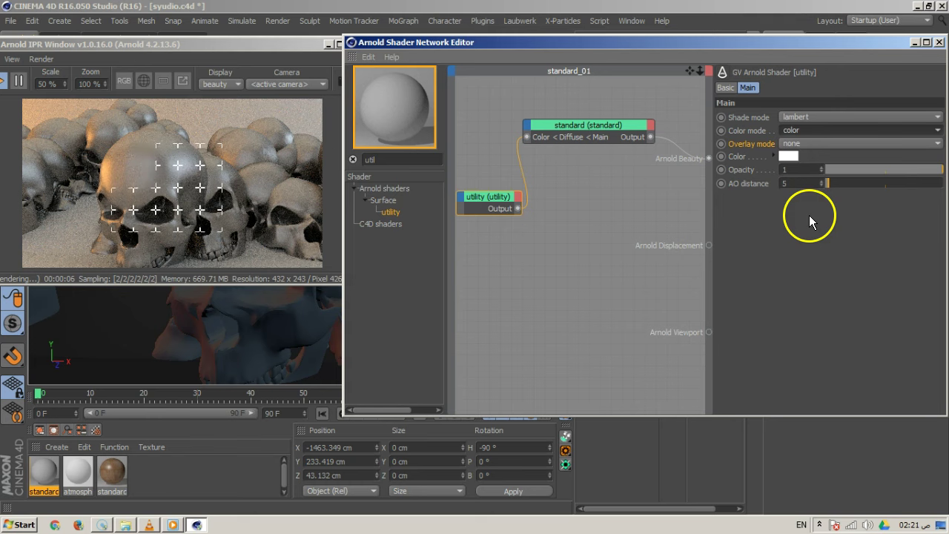
Step: Lower the standard shader's specular roughness to 0.29
{"action": "left_click_drag", "start_coordinate": [705, 46], "coordinate": [664, 46]}
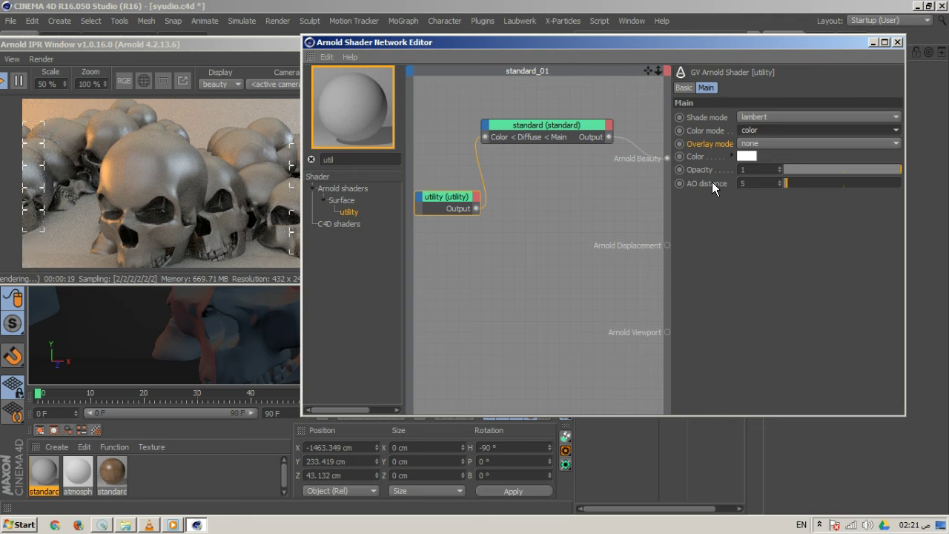
{"action": "left_click", "coordinate": [549, 127]}
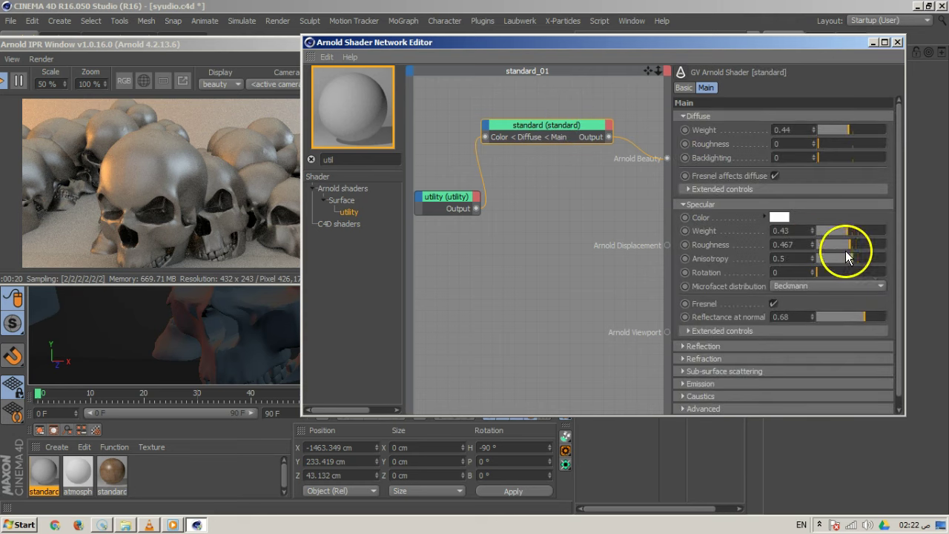
{"action": "left_click_drag", "start_coordinate": [849, 245], "coordinate": [838, 245]}
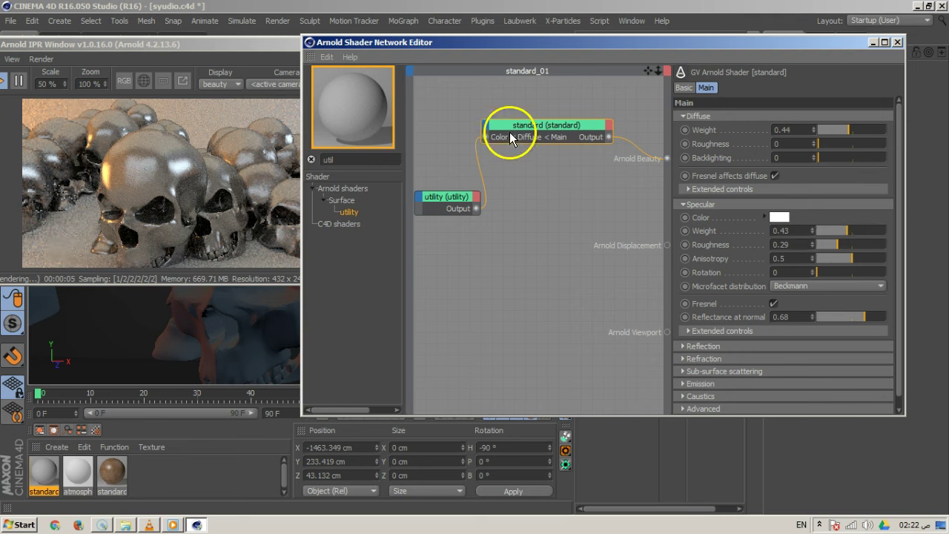
Step: Change the utility shader's color to a dark warm gray with RGB 119, 109, 102
{"action": "left_click", "coordinate": [461, 204]}
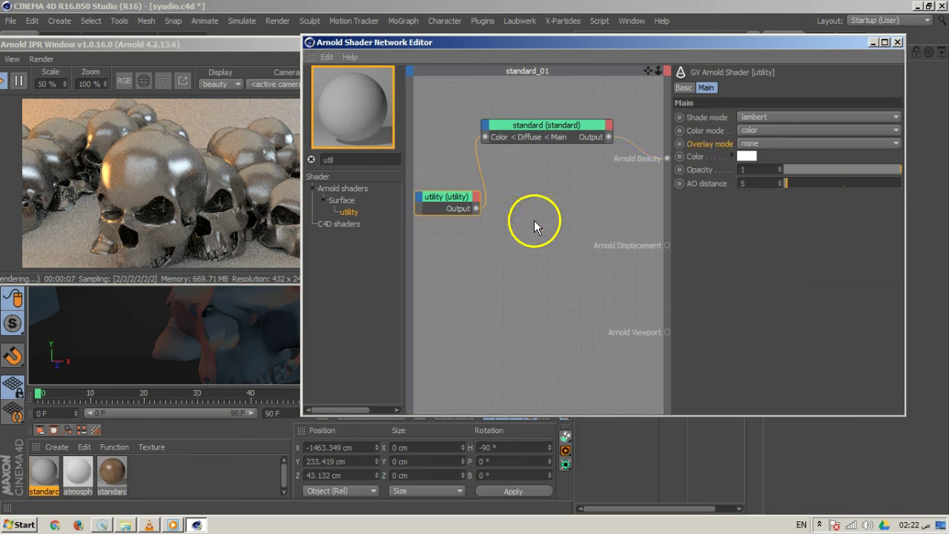
{"action": "left_click", "coordinate": [744, 155]}
{"action": "left_click_drag", "start_coordinate": [712, 108], "coordinate": [726, 106]}
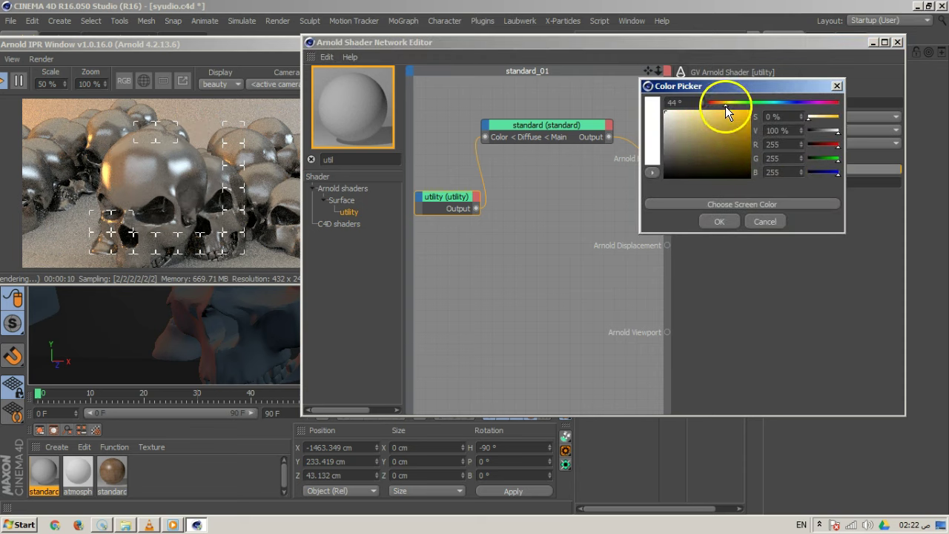
{"action": "left_click", "coordinate": [689, 152]}
{"action": "left_click_drag", "start_coordinate": [689, 154], "coordinate": [666, 139]}
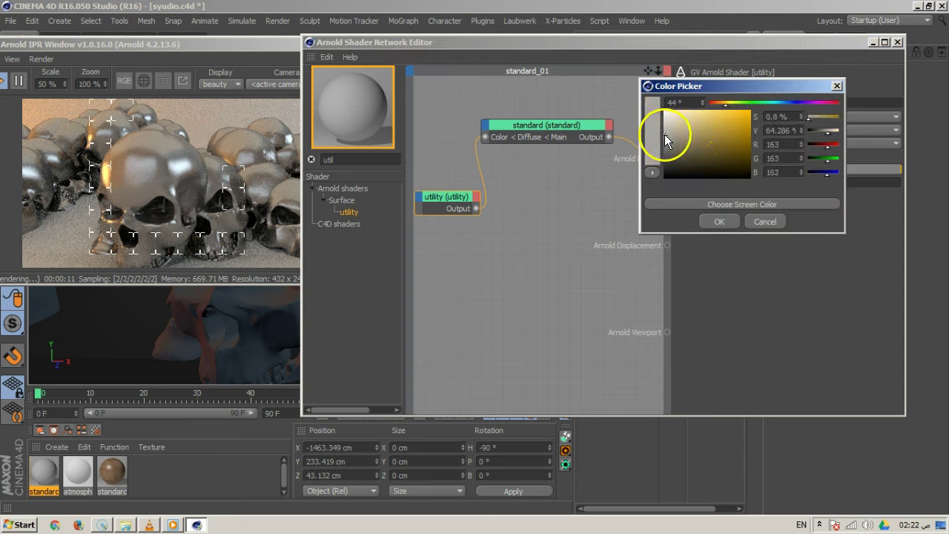
{"action": "left_click_drag", "start_coordinate": [726, 103], "coordinate": [720, 105]}
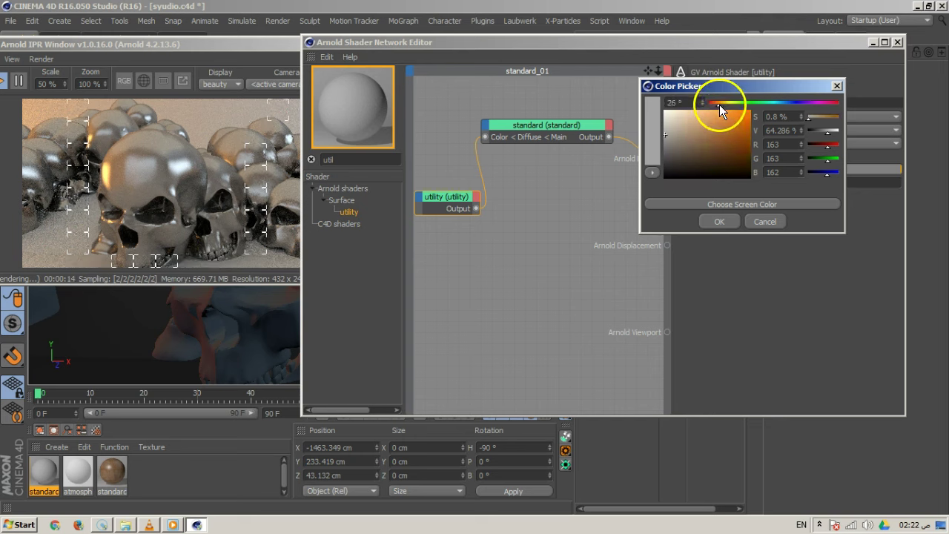
{"action": "left_click_drag", "start_coordinate": [667, 133], "coordinate": [676, 147]}
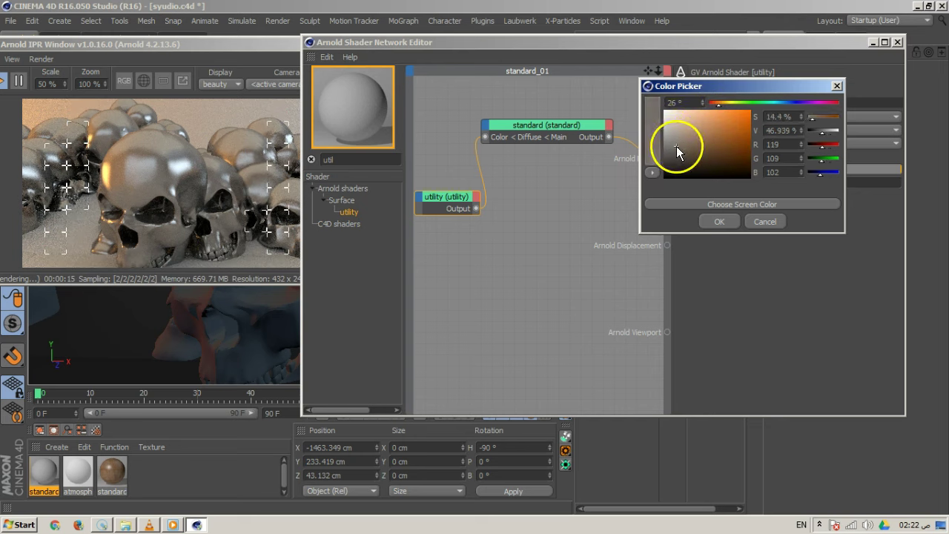
{"action": "left_click", "coordinate": [716, 221]}
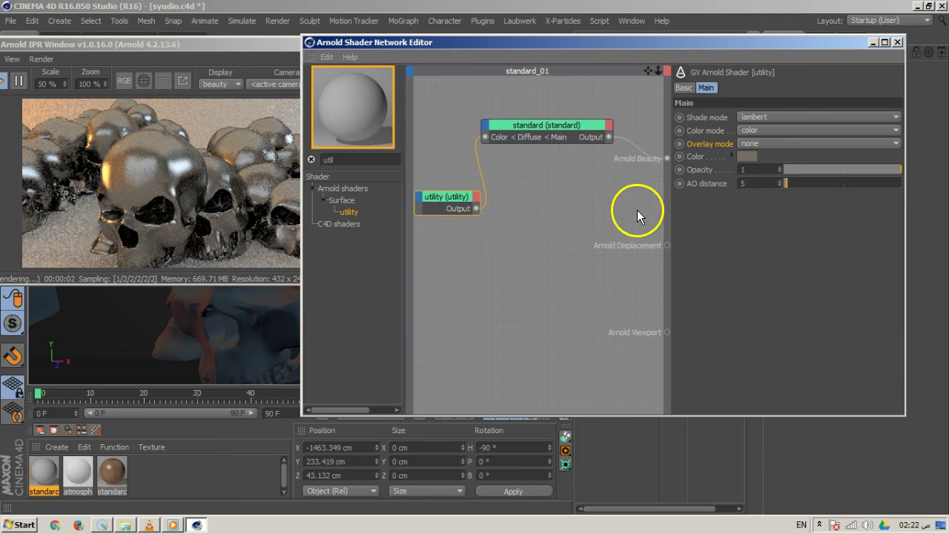
Step: Set the standard shader's diffuse weight to 0.4 after trying 0.63 and 0.38, and lower its specular reflectance at normal to 0.29
{"action": "left_click", "coordinate": [556, 127]}
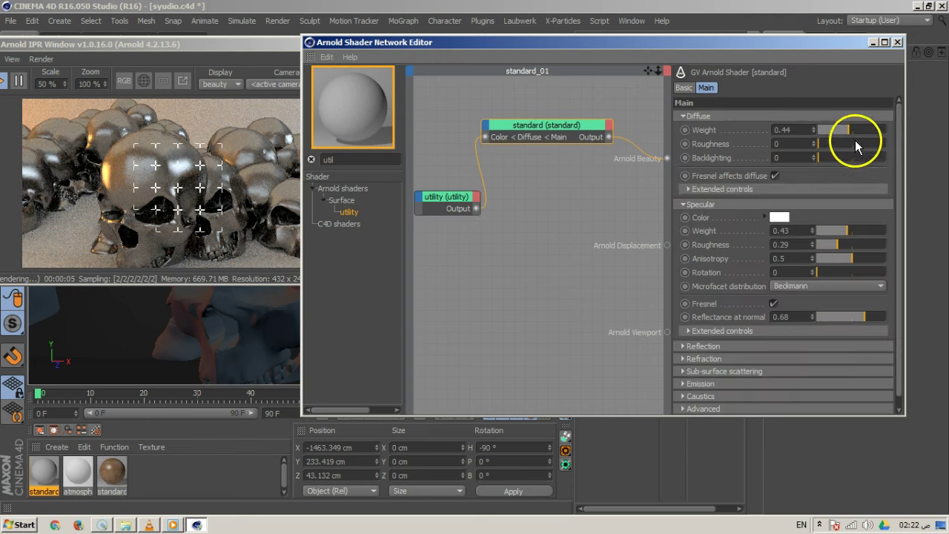
{"action": "mouse_move", "coordinate": [847, 131]}
{"action": "left_mouse_down"}
{"action": "mouse_move", "coordinate": [836, 131]}
{"action": "mouse_move", "coordinate": [883, 129]}
{"action": "mouse_move", "coordinate": [861, 130]}
{"action": "left_mouse_up"}
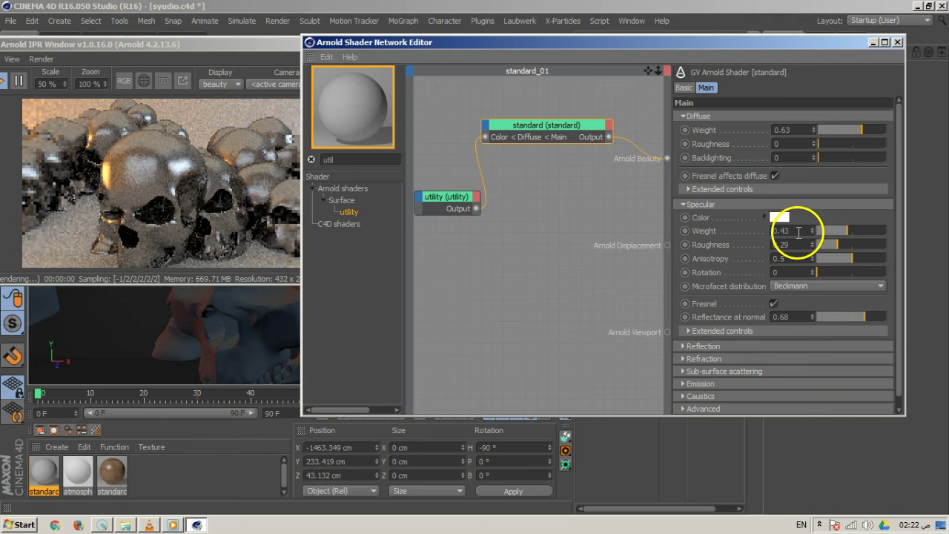
{"action": "left_click_drag", "start_coordinate": [859, 132], "coordinate": [844, 131]}
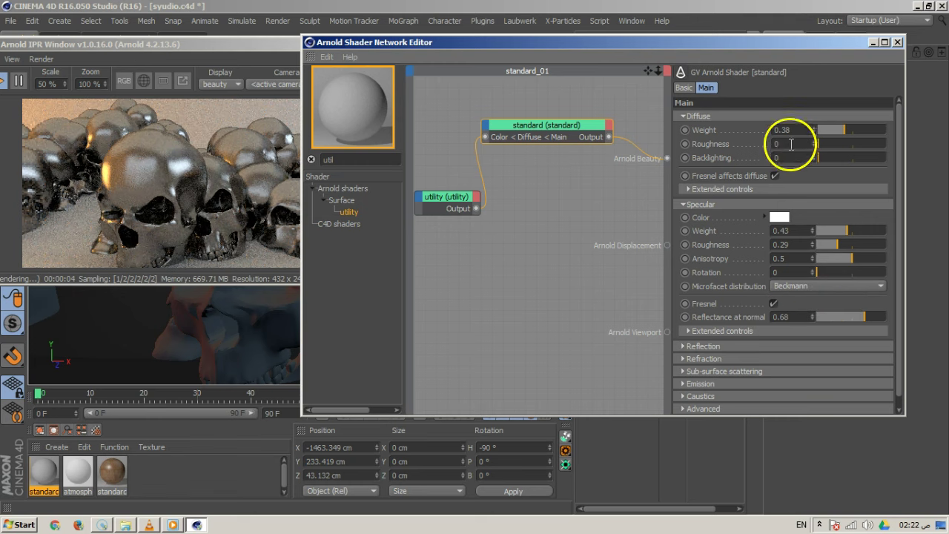
{"action": "type", "text": "0.4"}
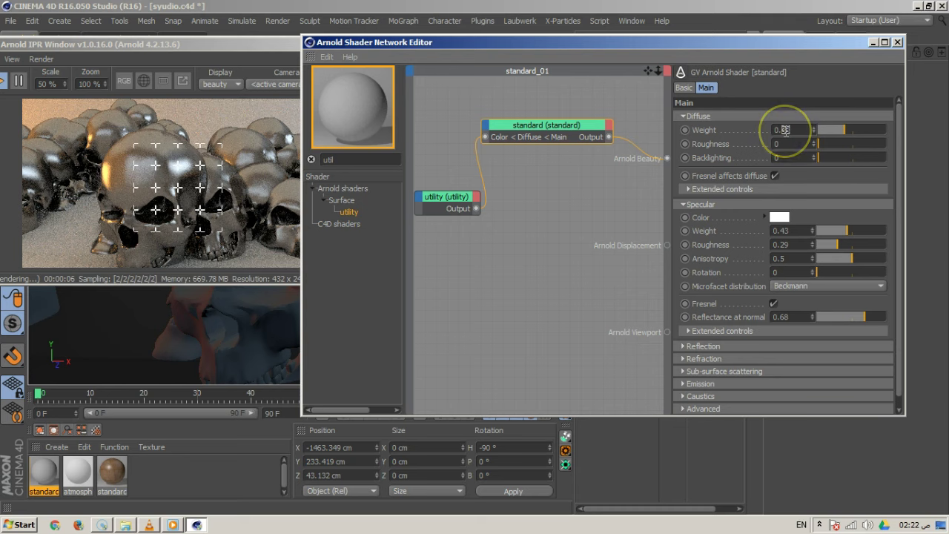
{"action": "key", "text": "Return"}
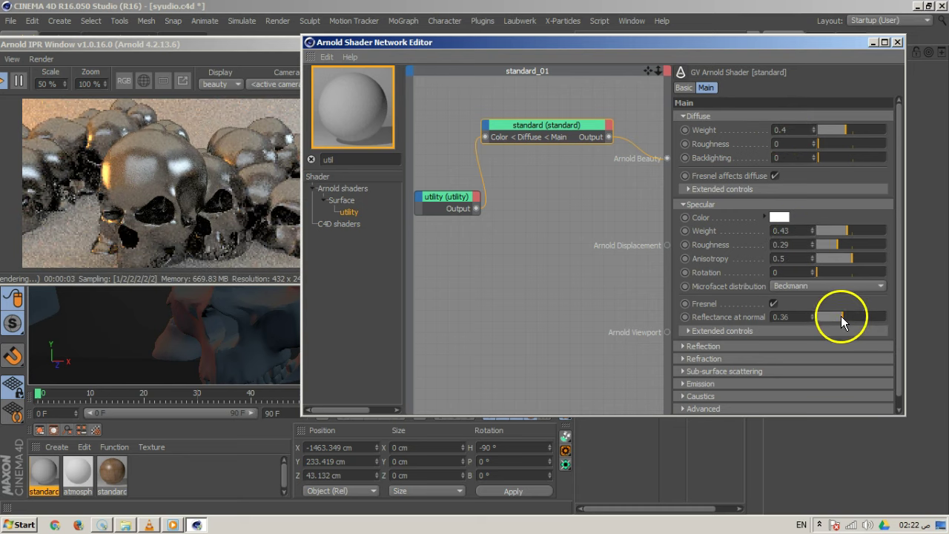
{"action": "left_click_drag", "start_coordinate": [841, 316], "coordinate": [837, 317]}
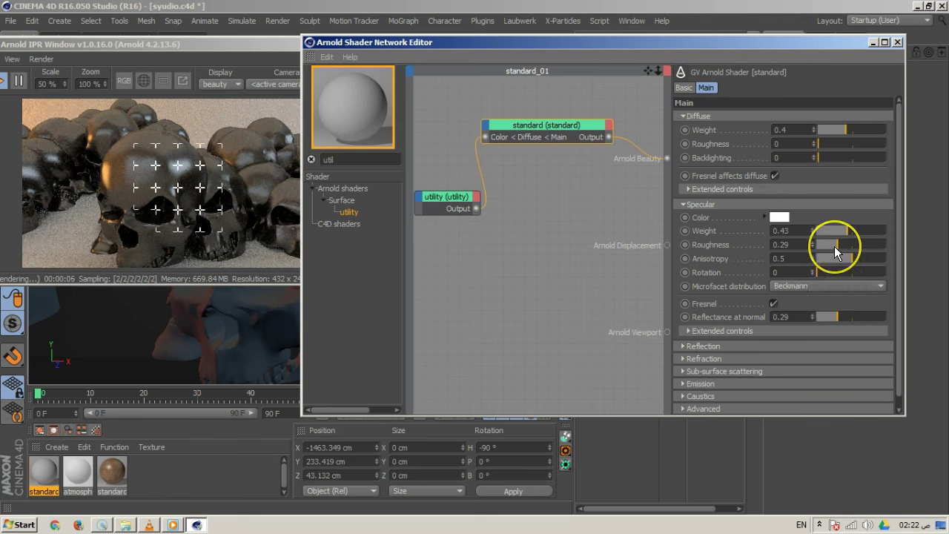
{"action": "left_click", "coordinate": [447, 197]}
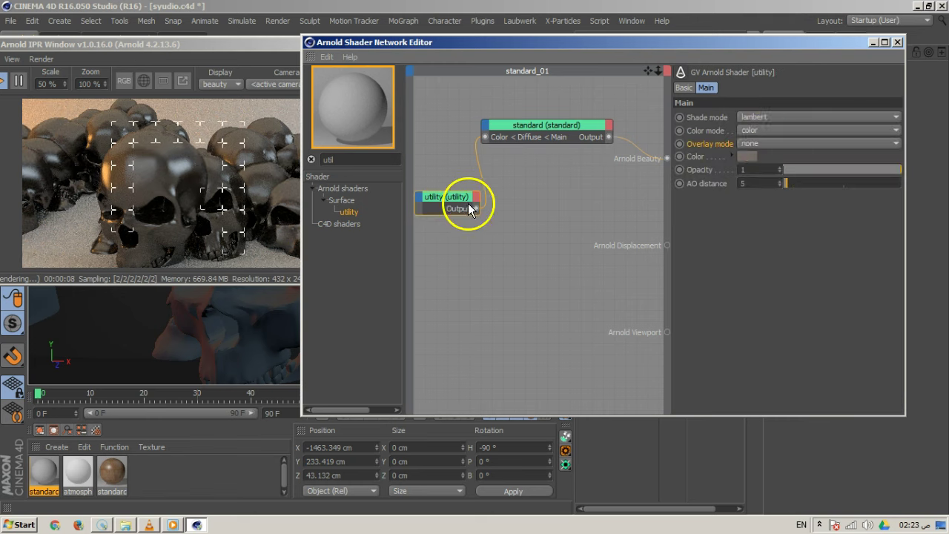
{"action": "left_click", "coordinate": [772, 115]}
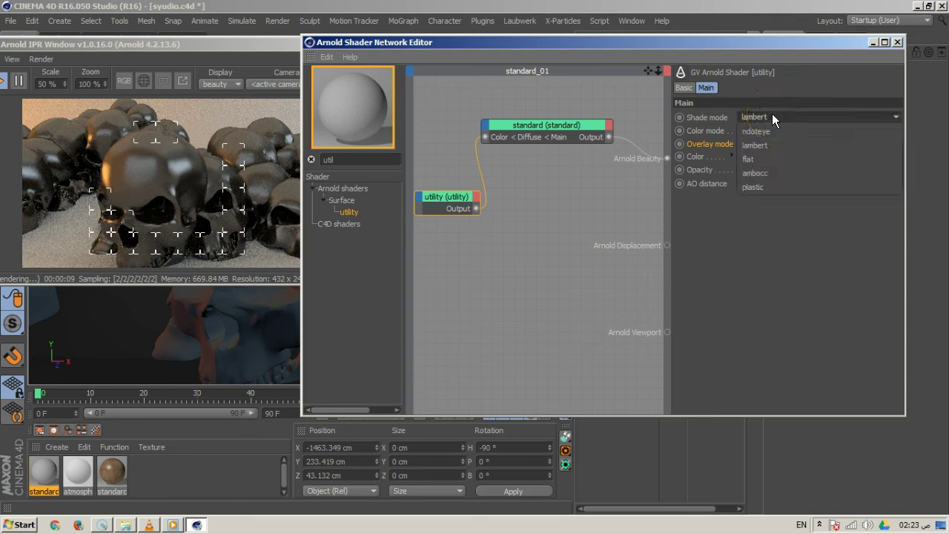
{"action": "left_click", "coordinate": [595, 127]}
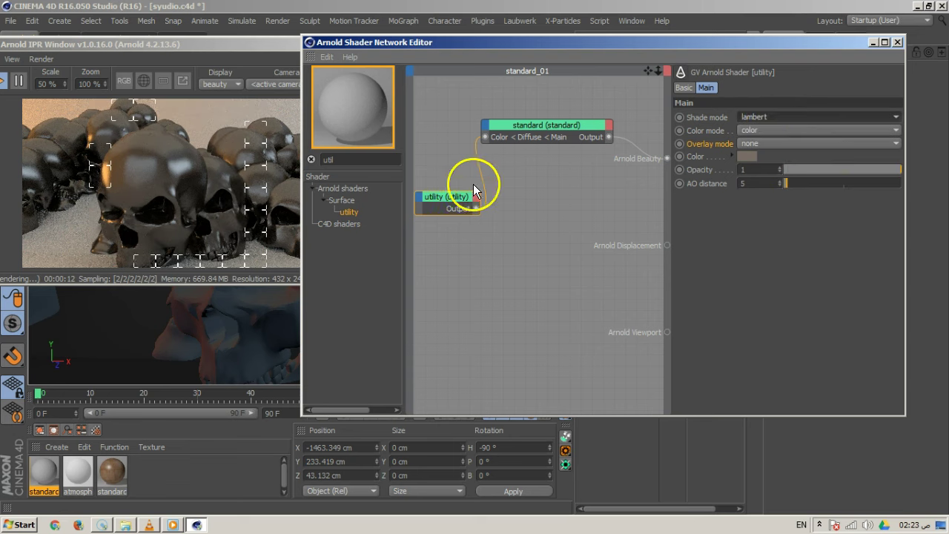
Step: Reduce the standard shader's specular weight to 0.17 and reflectance at normal to 0.15, and lower its specular roughness slightly
{"action": "left_click", "coordinate": [579, 132]}
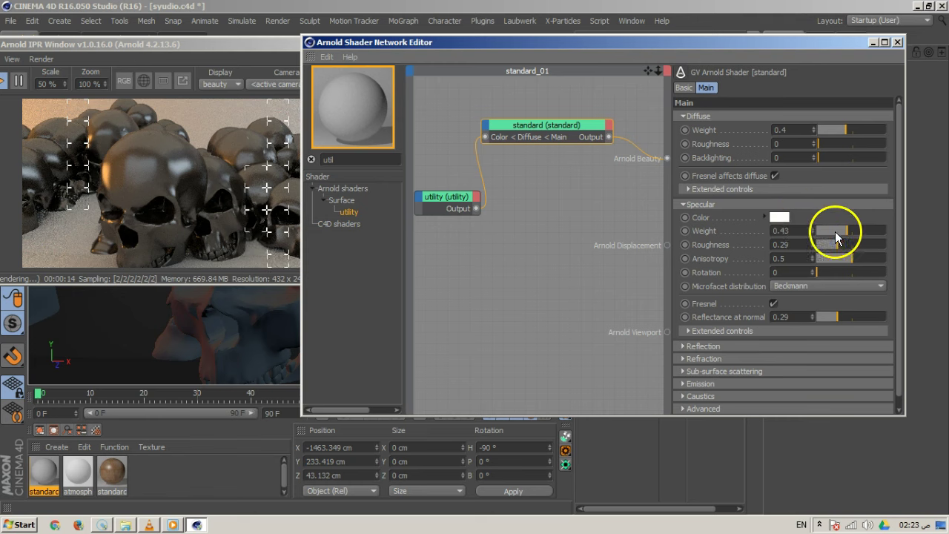
{"action": "left_click_drag", "start_coordinate": [843, 231], "coordinate": [829, 231]}
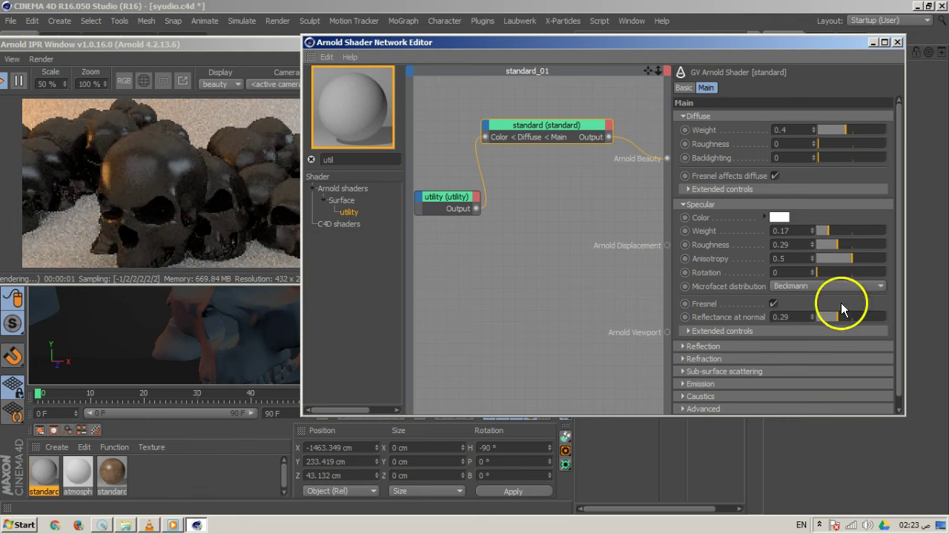
{"action": "left_click_drag", "start_coordinate": [839, 315], "coordinate": [827, 319]}
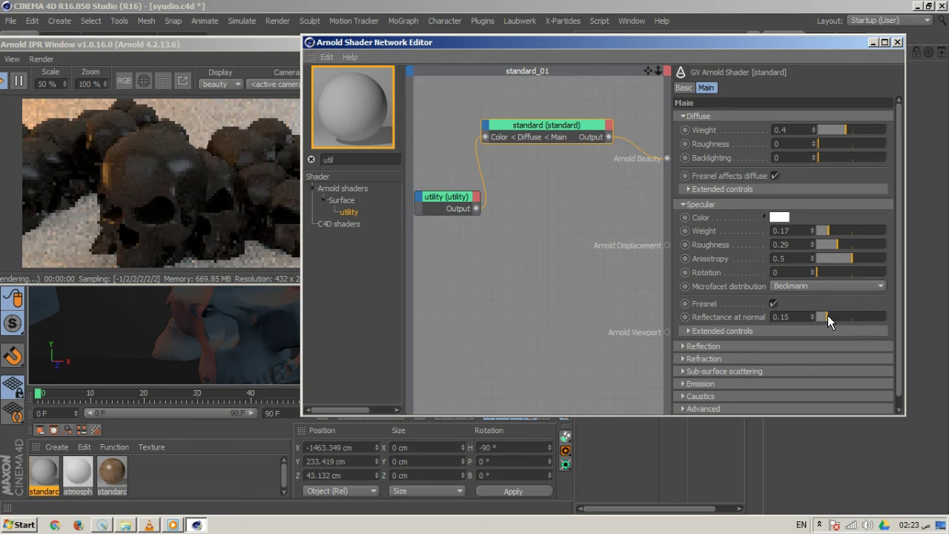
{"action": "left_click_drag", "start_coordinate": [838, 243], "coordinate": [829, 244]}
Step: Switch the utility shader's shade mode to plastic
{"action": "left_click", "coordinate": [464, 200]}
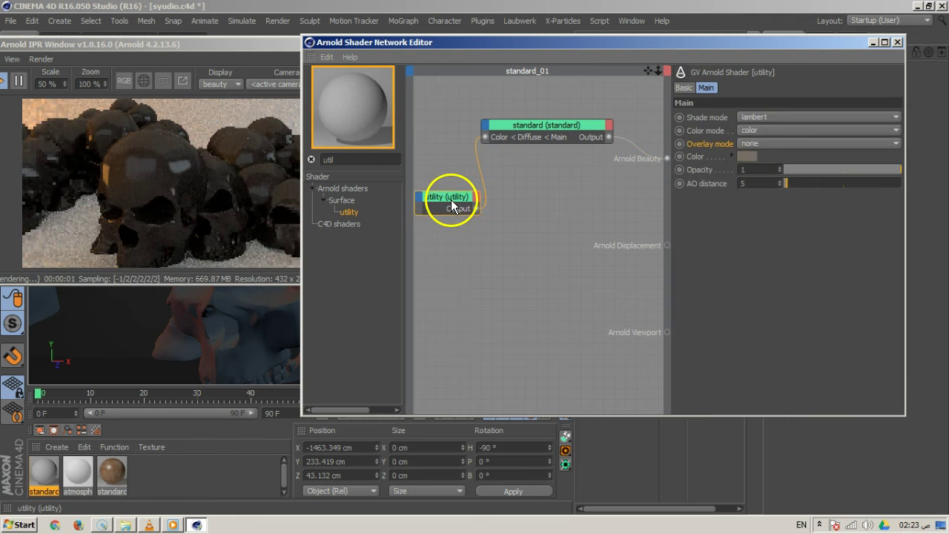
{"action": "left_click", "coordinate": [776, 115]}
{"action": "left_click", "coordinate": [763, 190]}
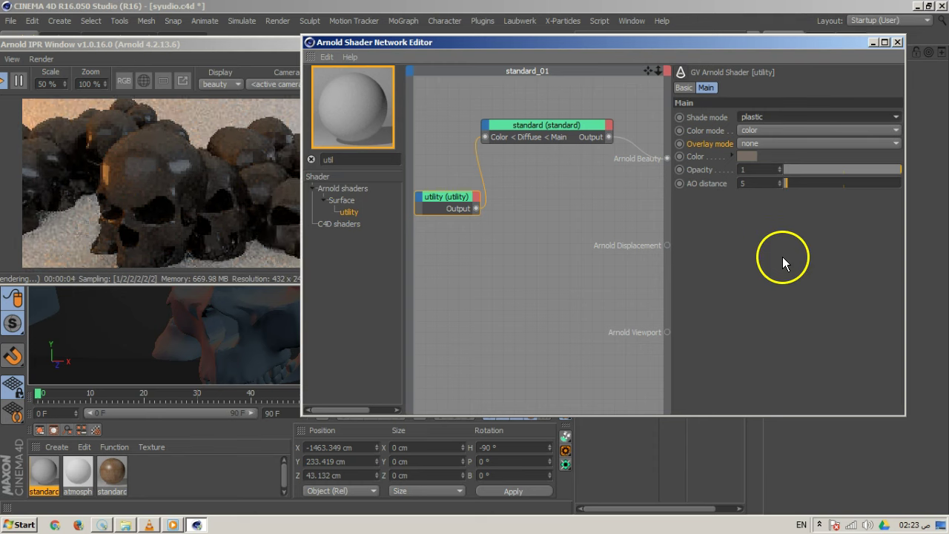
Step: Change the utility shader's color to a saturated purple with RGB 177, 10, 255
{"action": "left_click", "coordinate": [747, 156]}
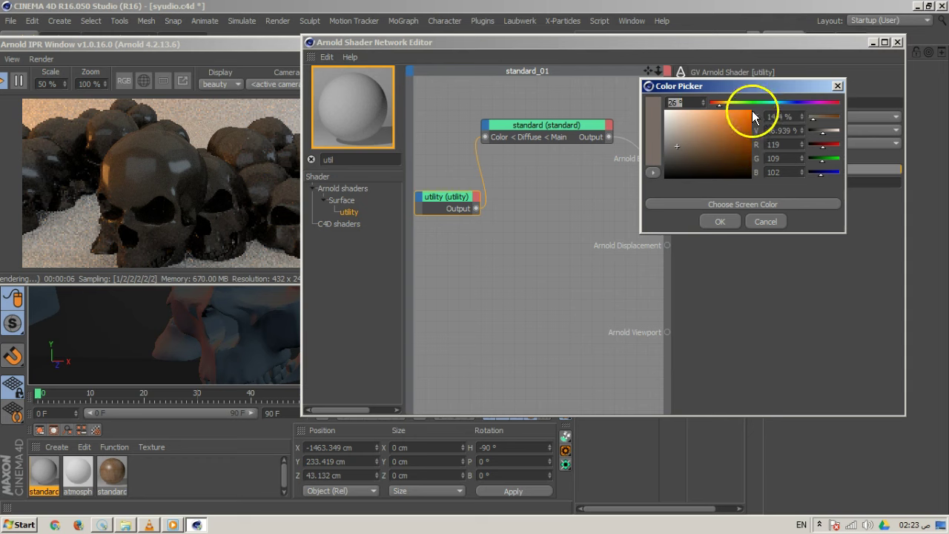
{"action": "left_click", "coordinate": [806, 102]}
{"action": "left_click", "coordinate": [734, 126]}
{"action": "left_click", "coordinate": [721, 222]}
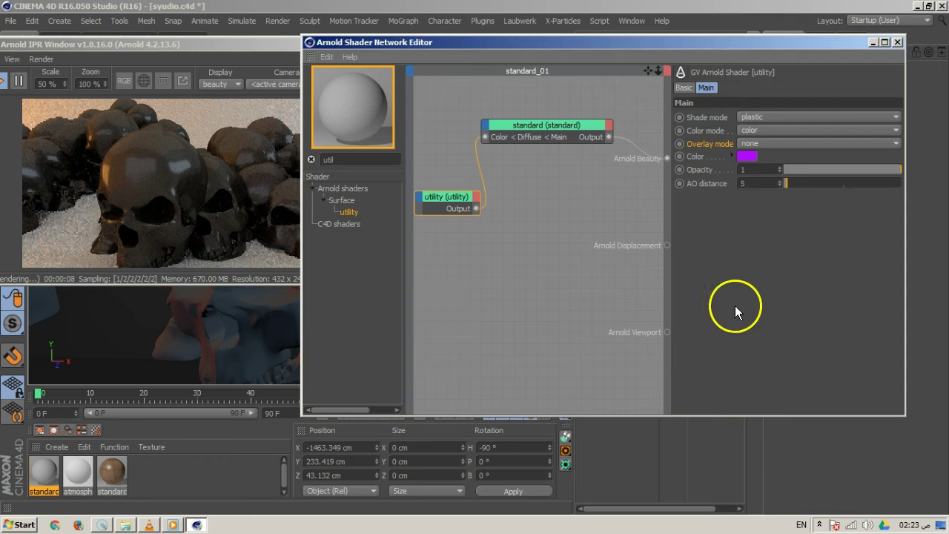
Step: Change the utility shader's color to magenta with a hue of 295°
{"action": "left_click", "coordinate": [745, 158]}
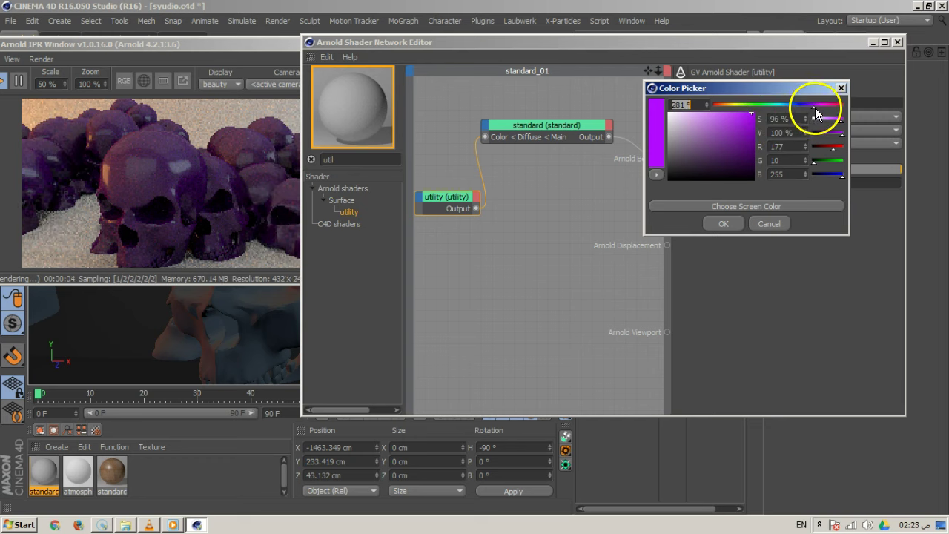
{"action": "left_click_drag", "start_coordinate": [815, 107], "coordinate": [821, 112]}
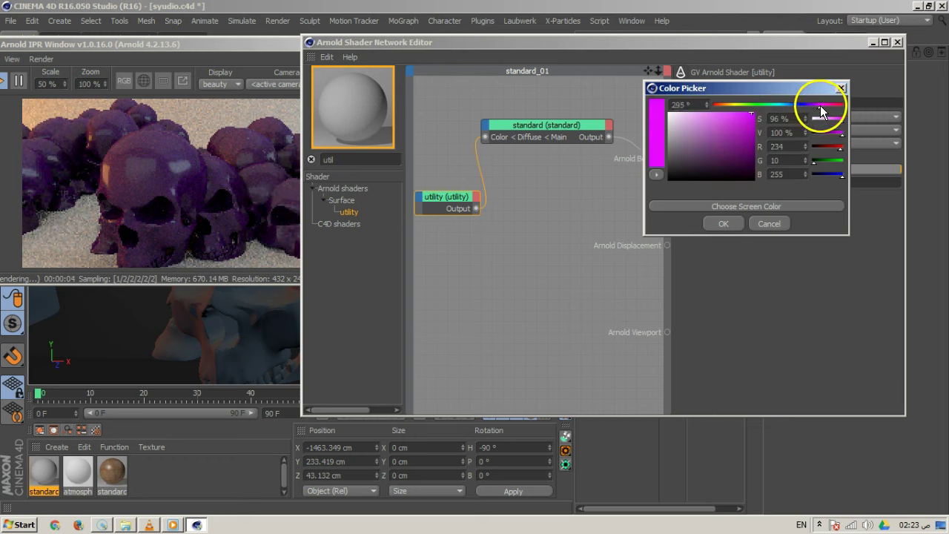
{"action": "left_click", "coordinate": [714, 224]}
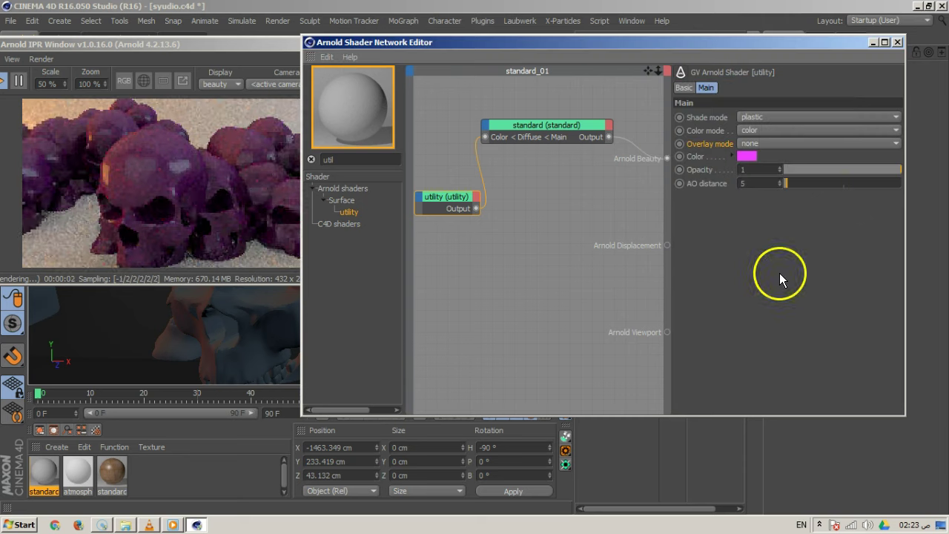
Step: Set the utility shader's shade mode to flat and color mode to obj, and move the network editor off the render preview
{"action": "left_click", "coordinate": [767, 117]}
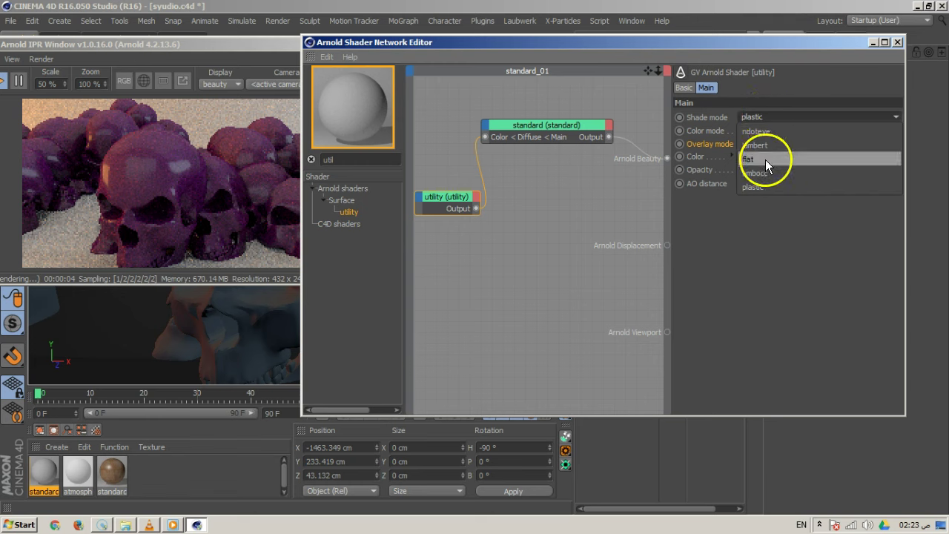
{"action": "left_click", "coordinate": [766, 160]}
{"action": "left_click", "coordinate": [762, 144]}
{"action": "left_click", "coordinate": [760, 130]}
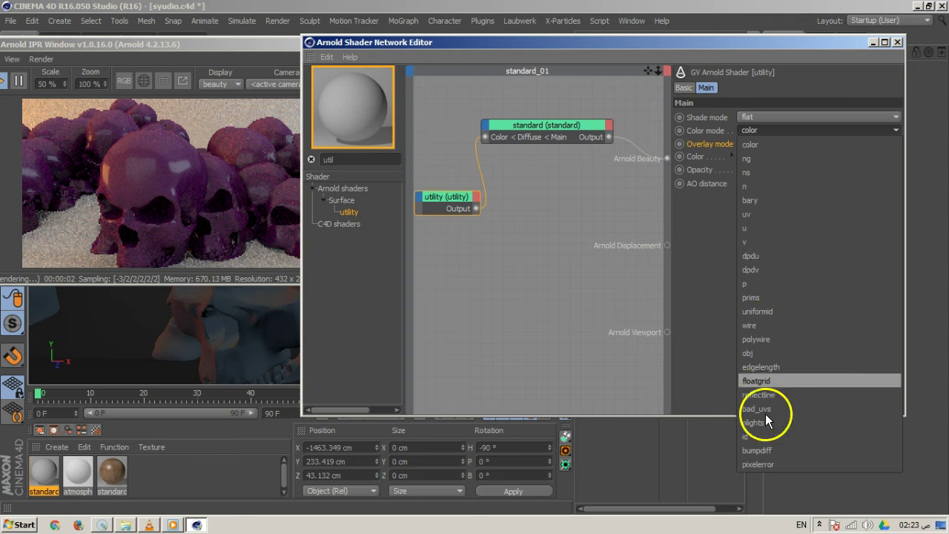
{"action": "left_click", "coordinate": [765, 350]}
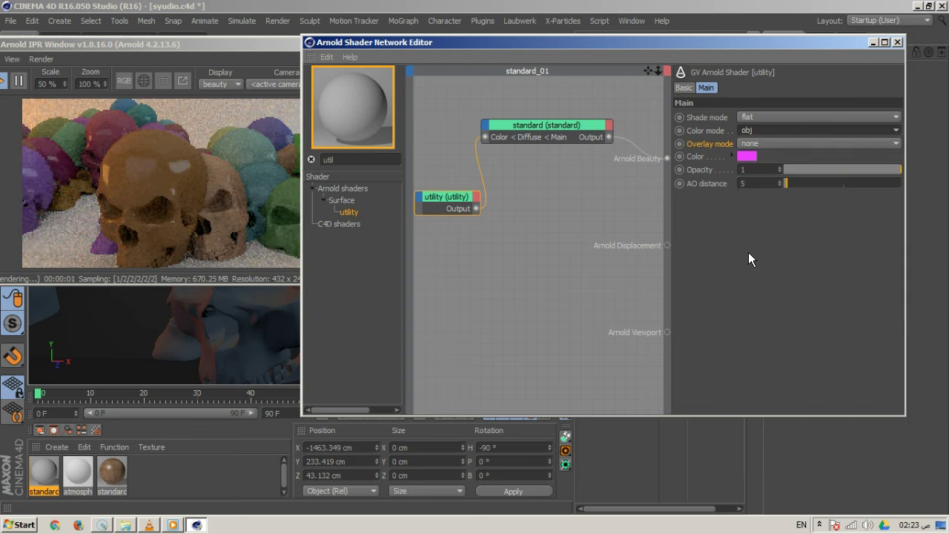
{"action": "left_click_drag", "start_coordinate": [439, 47], "coordinate": [492, 51]}
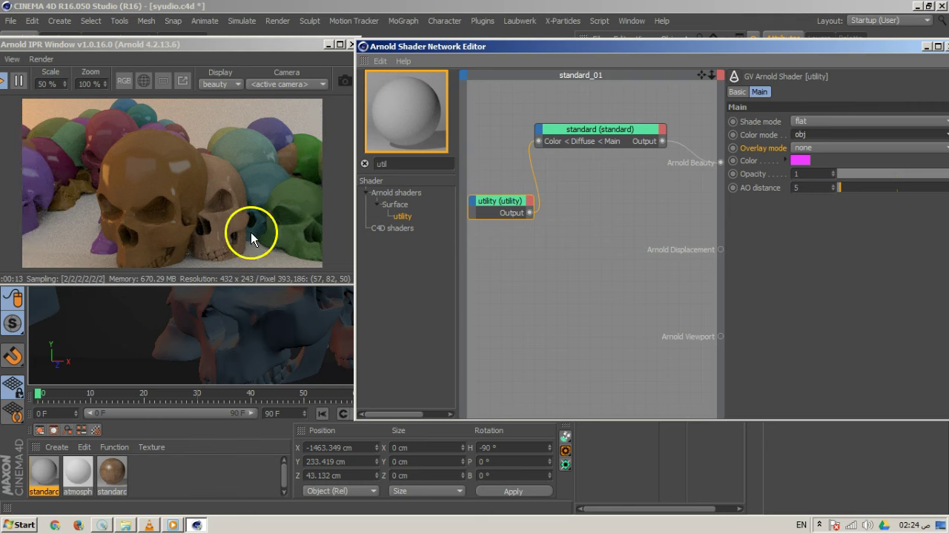
Step: Set the utility shader's overlay mode to polywire
{"action": "left_click", "coordinate": [844, 148]}
{"action": "left_click", "coordinate": [817, 180]}
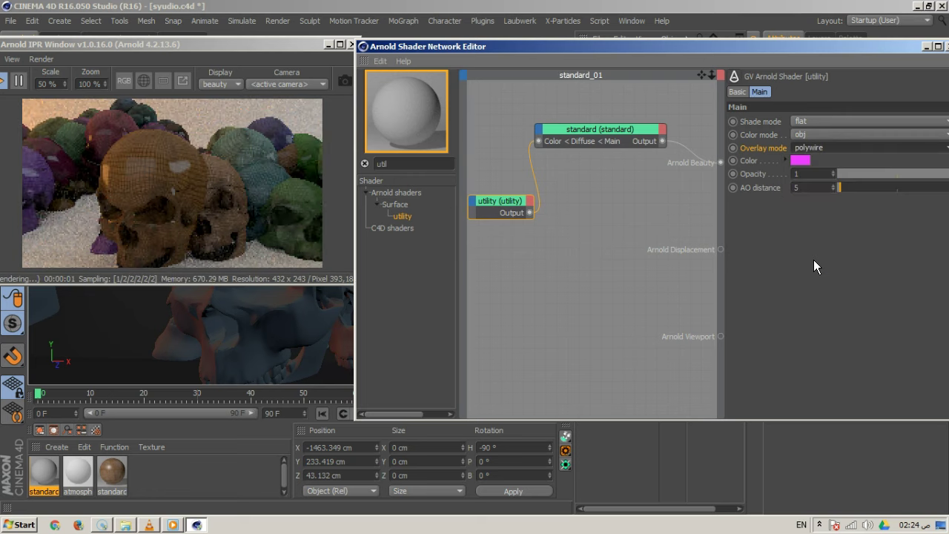
{"action": "left_click", "coordinate": [792, 252]}
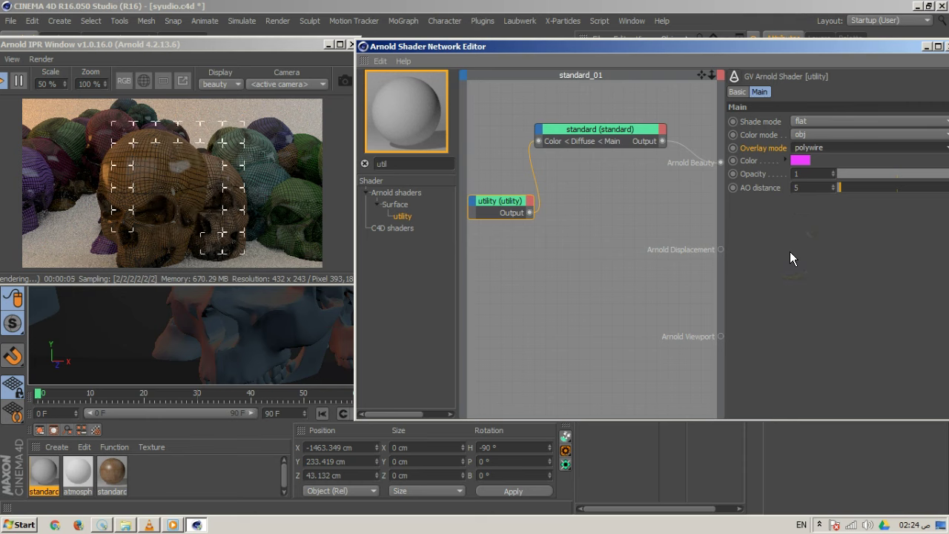
Step: Lower the utility shader's AO distance to 0 and set its overlay mode back to none
{"action": "left_click", "coordinate": [840, 195]}
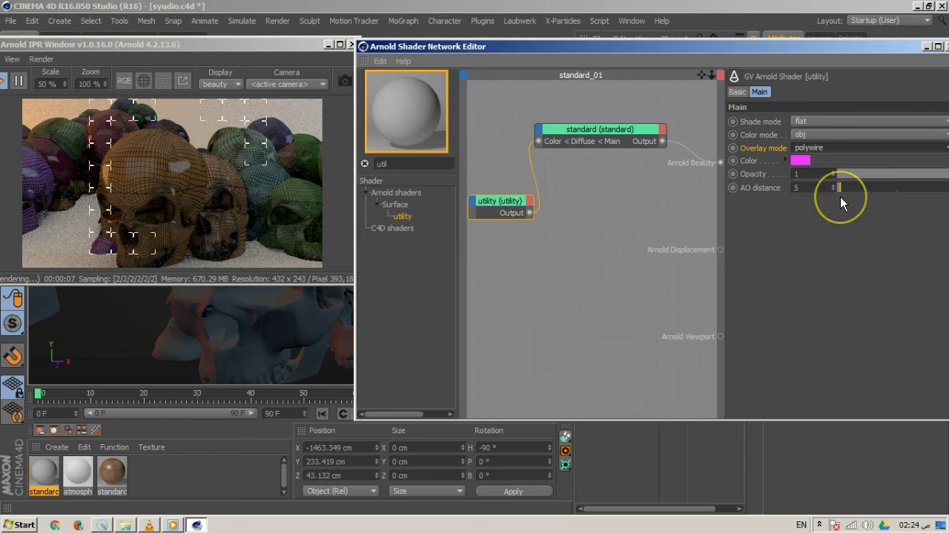
{"action": "left_click_drag", "start_coordinate": [843, 191], "coordinate": [820, 231]}
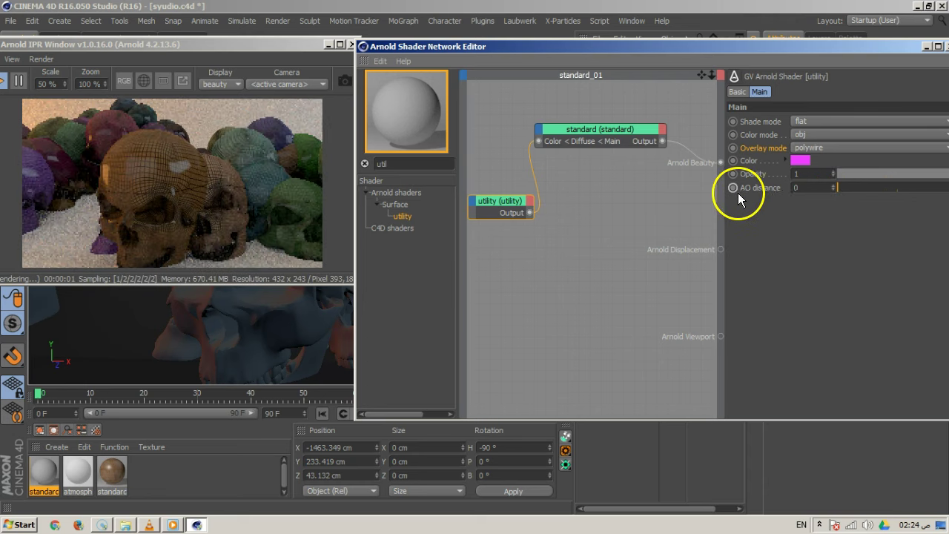
{"action": "left_click", "coordinate": [821, 149]}
{"action": "left_click", "coordinate": [820, 161]}
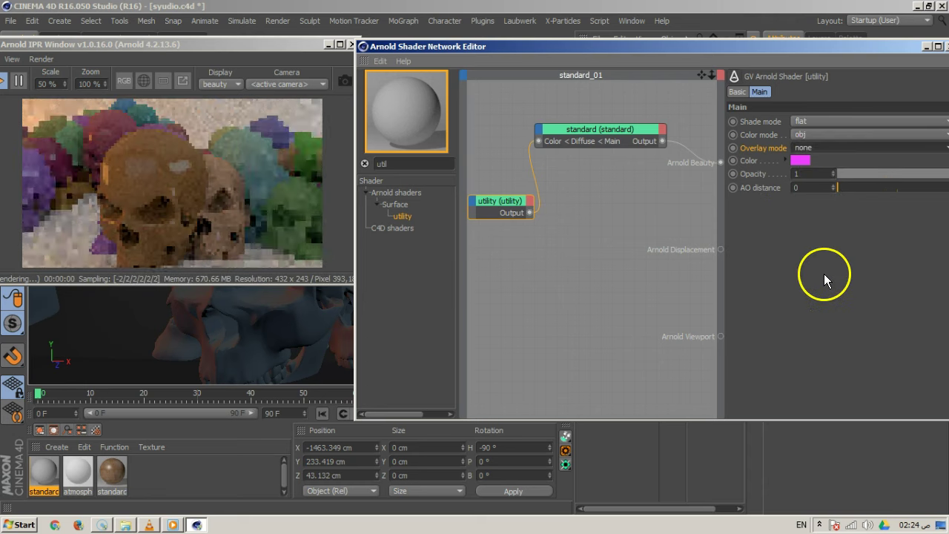
Step: Widen the network editor window, and move the standard node away from the utility node and make it taller
{"action": "left_click_drag", "start_coordinate": [643, 48], "coordinate": [610, 38]}
{"action": "left_click_drag", "start_coordinate": [532, 122], "coordinate": [548, 137]}
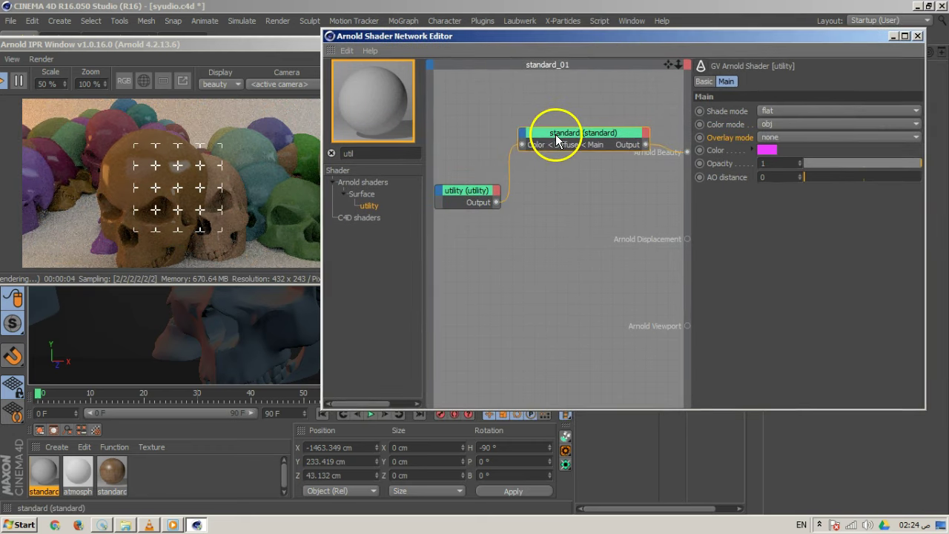
{"action": "left_click", "coordinate": [483, 195]}
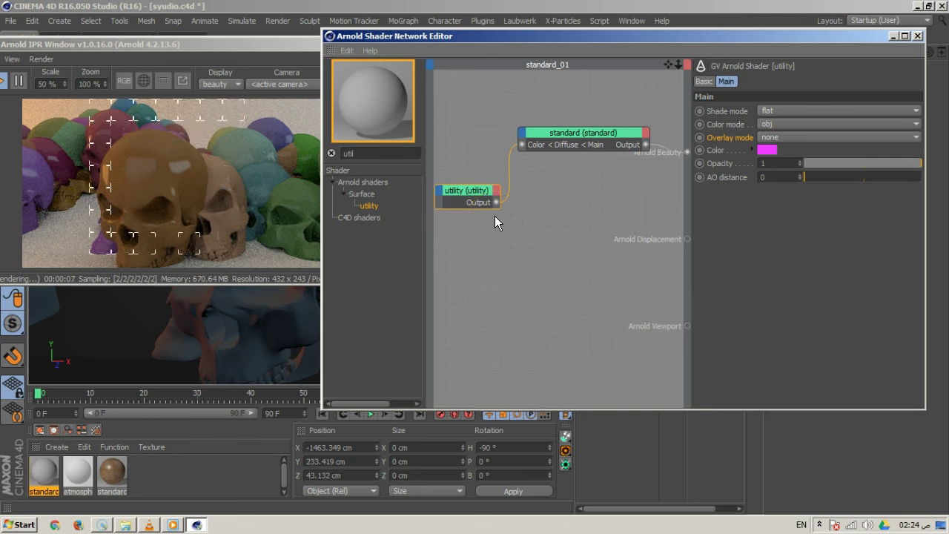
{"action": "left_click", "coordinate": [589, 269]}
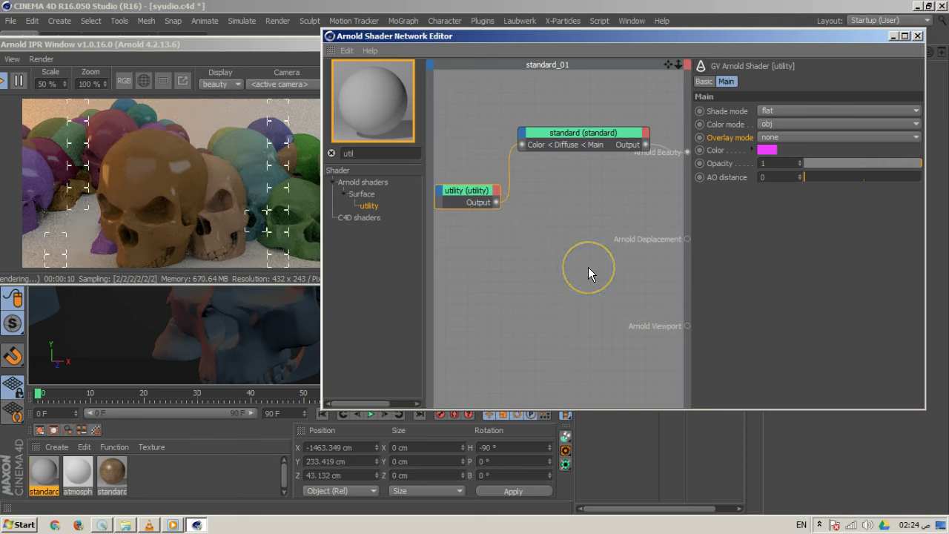
{"action": "left_click_drag", "start_coordinate": [573, 208], "coordinate": [567, 148]}
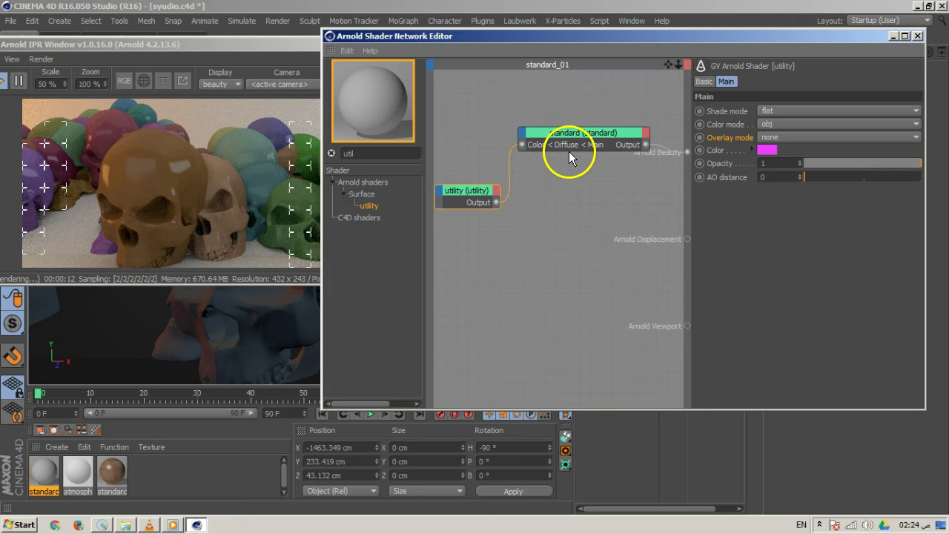
{"action": "left_click", "coordinate": [569, 152]}
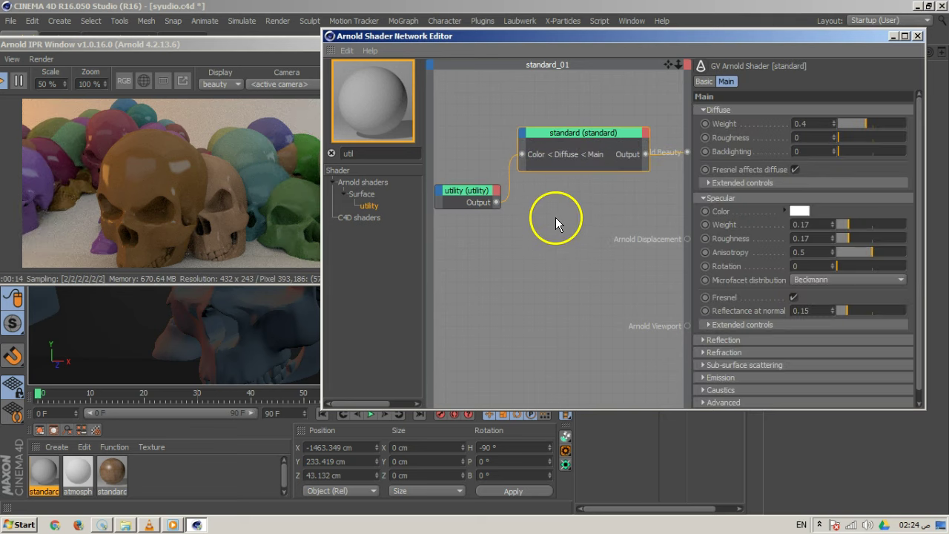
{"action": "left_click_drag", "start_coordinate": [580, 132], "coordinate": [576, 122]}
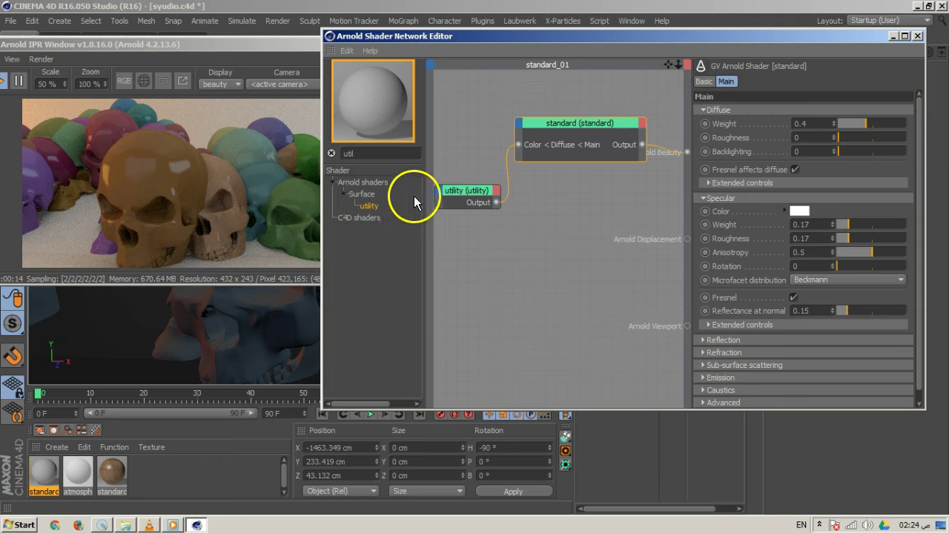
{"action": "left_click", "coordinate": [466, 191]}
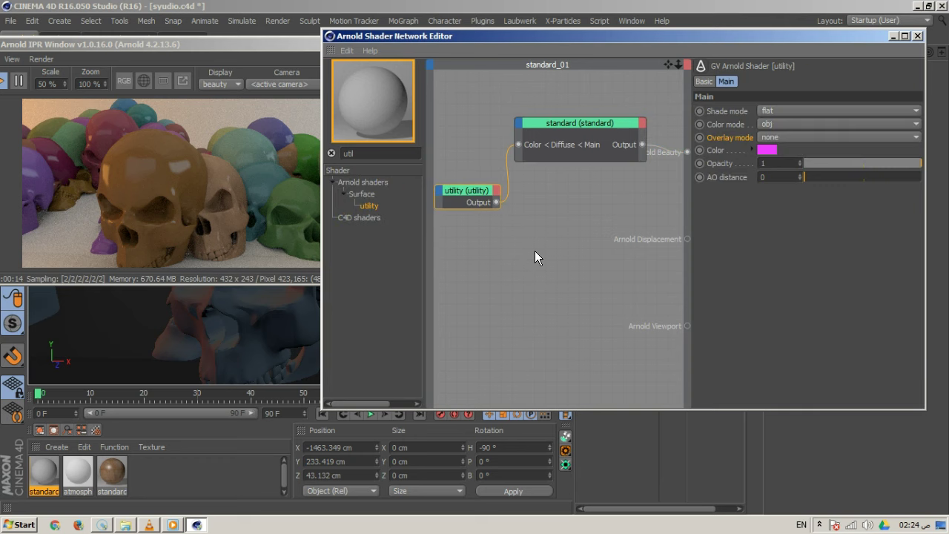
{"action": "left_click_drag", "start_coordinate": [323, 335], "coordinate": [250, 332]}
{"action": "left_click_drag", "start_coordinate": [524, 122], "coordinate": [525, 127]}
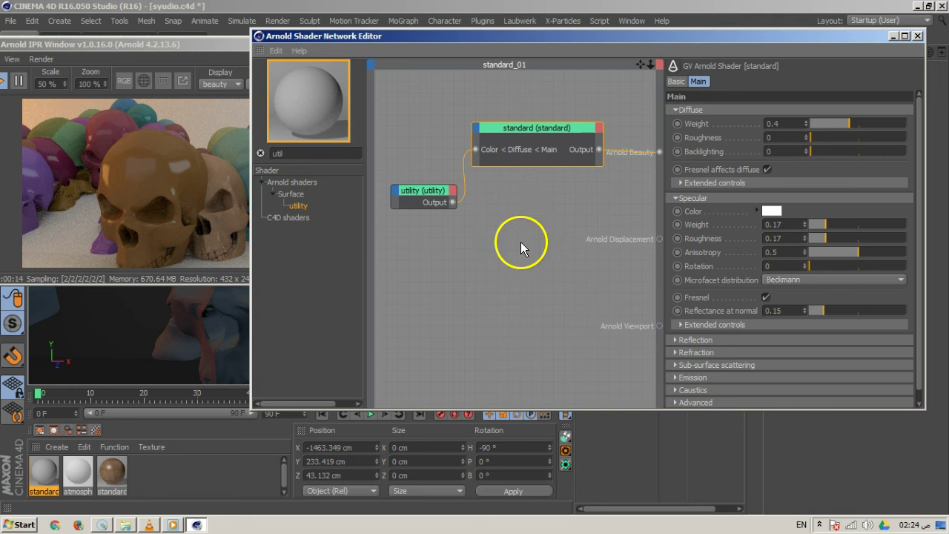
Step: Find the normal_map shader by searching for "norm", add it below the utility node, and widen the editor further
{"action": "double_click", "coordinate": [299, 153]}
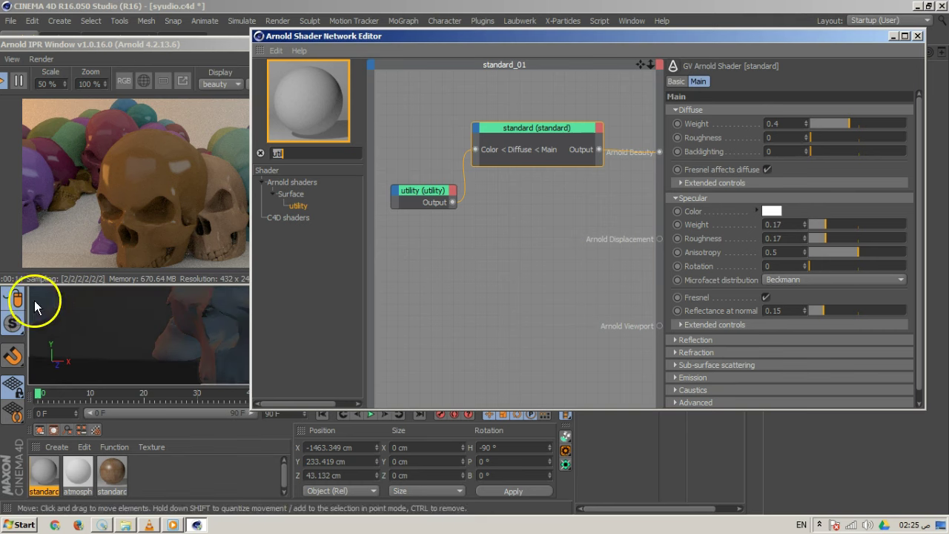
{"action": "type", "text": "norm"}
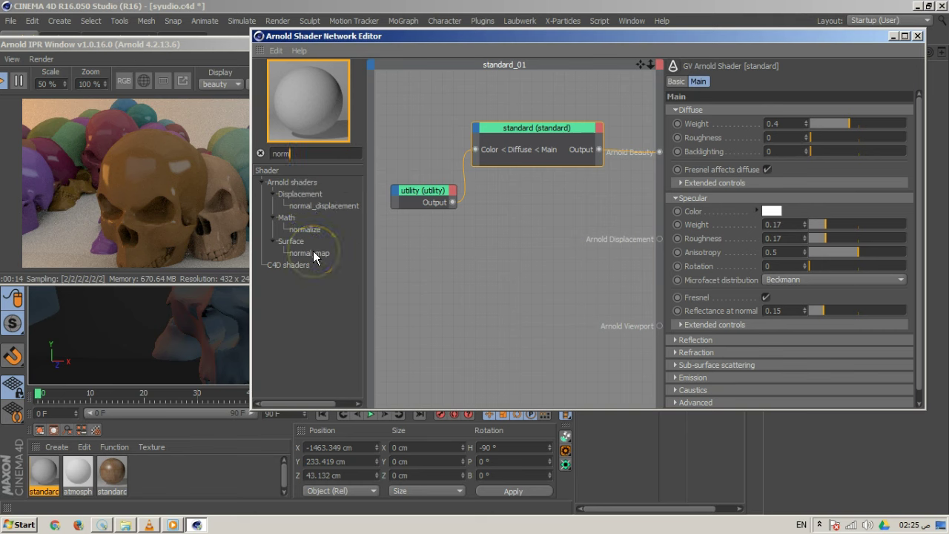
{"action": "left_click_drag", "start_coordinate": [310, 254], "coordinate": [500, 239]}
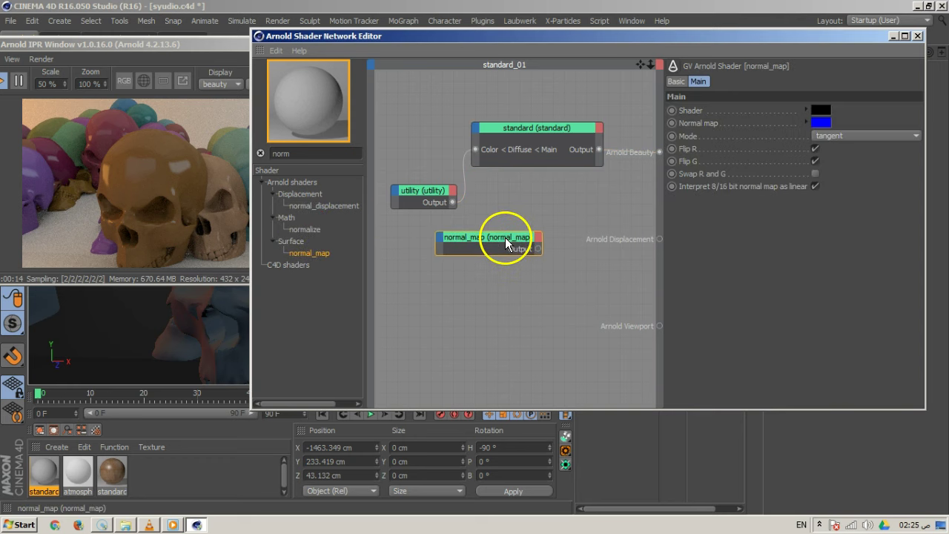
{"action": "left_click_drag", "start_coordinate": [419, 194], "coordinate": [409, 195]}
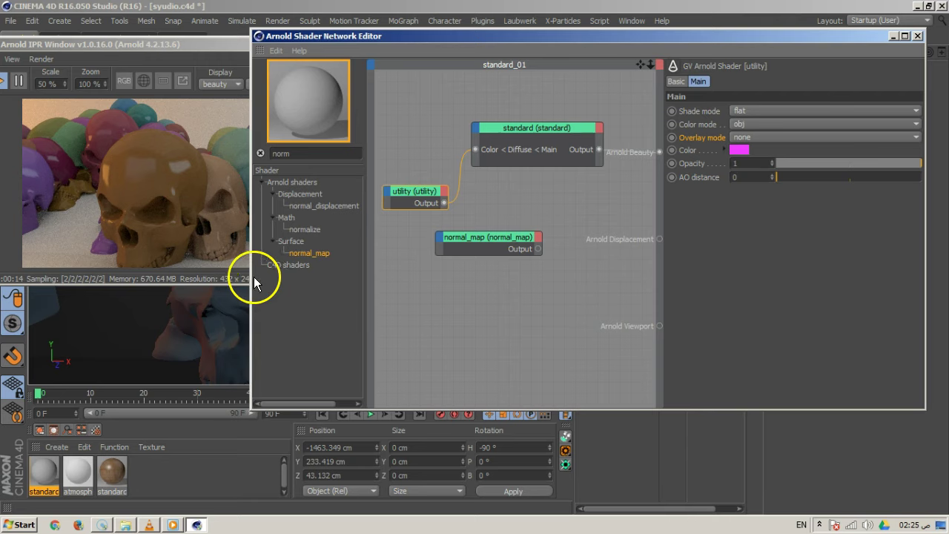
{"action": "left_click_drag", "start_coordinate": [251, 280], "coordinate": [145, 275]}
{"action": "left_click", "coordinate": [377, 236]}
{"action": "mouse_move", "coordinate": [387, 243]}
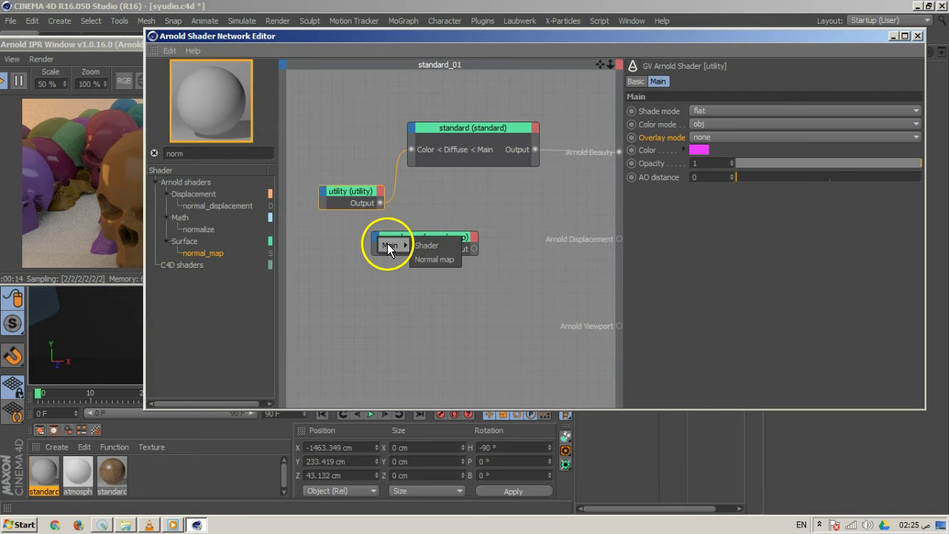
{"action": "left_click", "coordinate": [440, 259]}
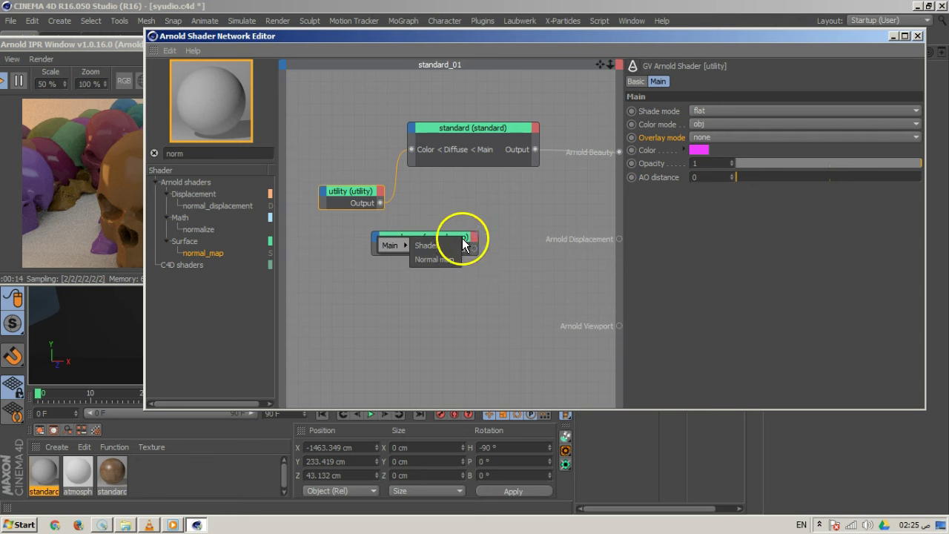
Step: Rearrange the nodes and route the standard shader's output through the normal_map node's Shader input into Arnold Beauty
{"action": "left_click_drag", "start_coordinate": [435, 238], "coordinate": [451, 223]}
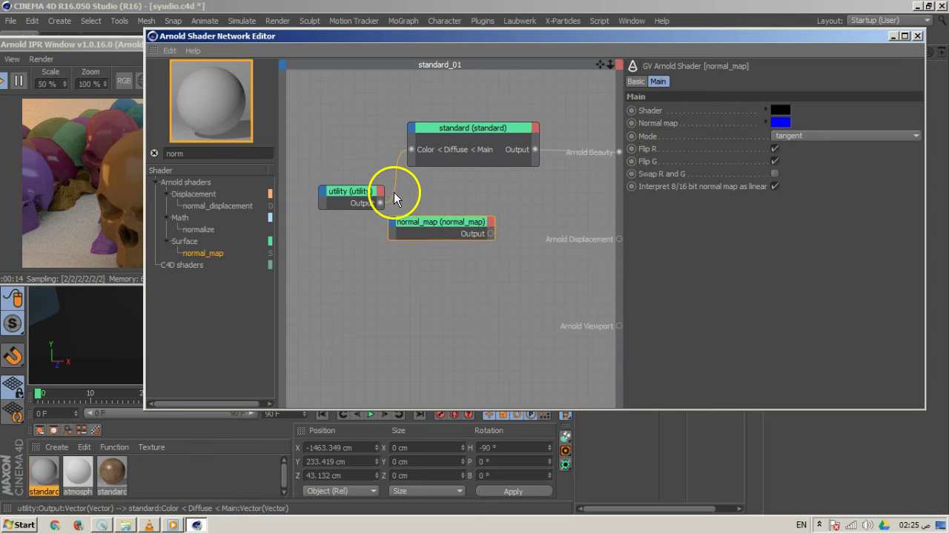
{"action": "left_click_drag", "start_coordinate": [366, 191], "coordinate": [334, 191]}
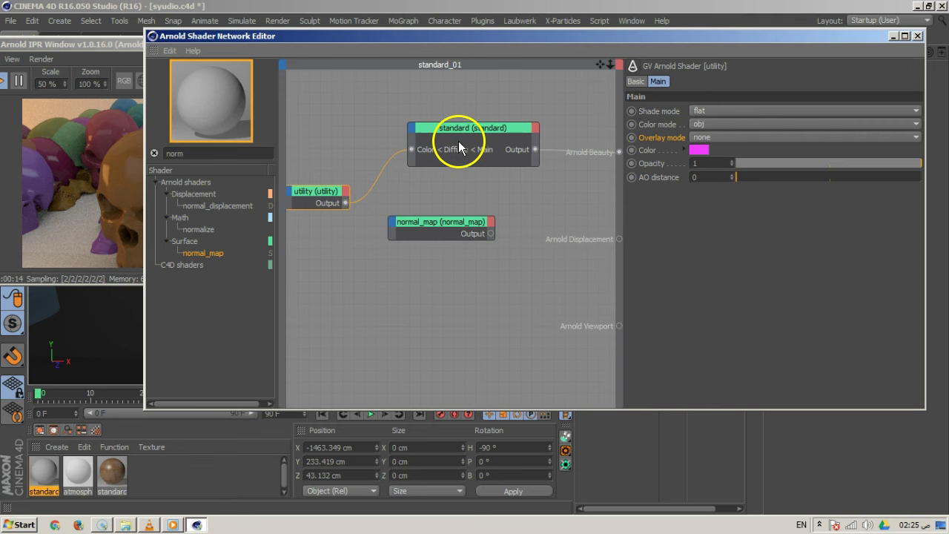
{"action": "left_click_drag", "start_coordinate": [468, 129], "coordinate": [446, 114]}
{"action": "left_click_drag", "start_coordinate": [452, 230], "coordinate": [548, 202]}
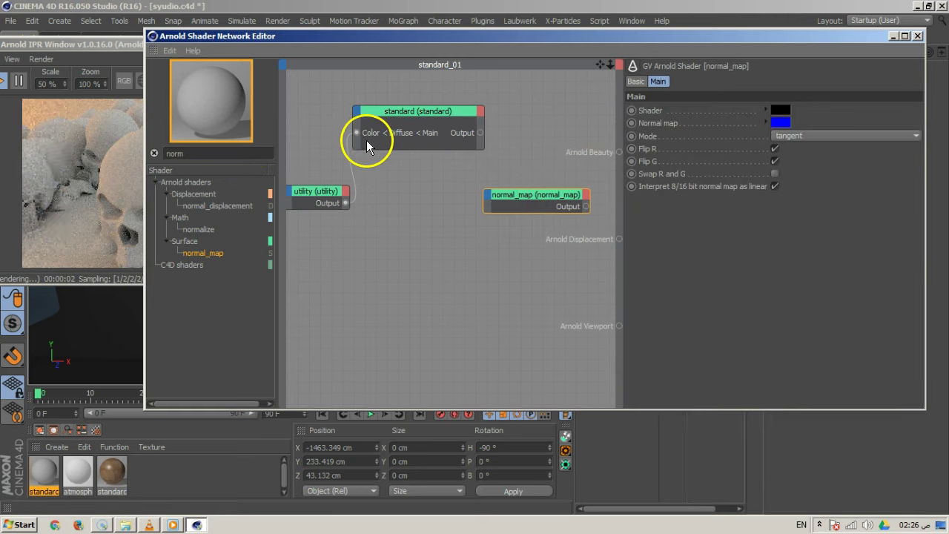
{"action": "mouse_move", "coordinate": [481, 132]}
{"action": "left_mouse_down"}
{"action": "mouse_move", "coordinate": [491, 195]}
{"action": "mouse_move", "coordinate": [538, 204]}
{"action": "mouse_move", "coordinate": [619, 164]}
{"action": "mouse_move", "coordinate": [619, 152]}
{"action": "left_mouse_up"}
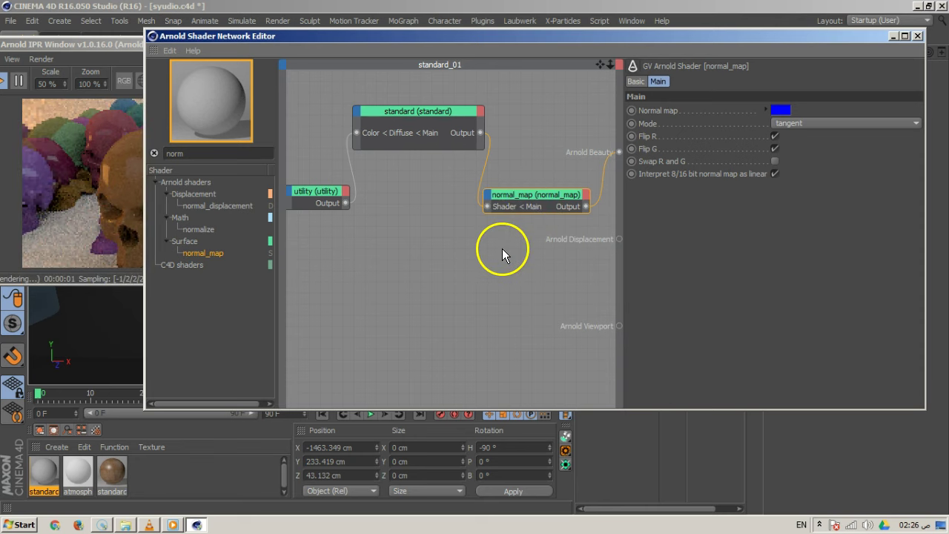
Step: Expose the Normal map input port on the normal_map node and enlarge the node to fit both ports
{"action": "left_click_drag", "start_coordinate": [520, 214], "coordinate": [520, 234]}
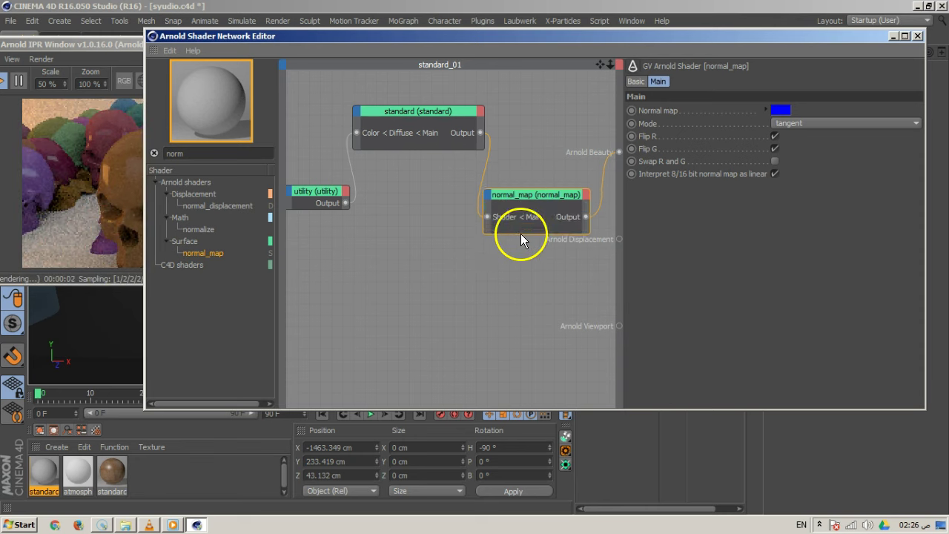
{"action": "mouse_move", "coordinate": [493, 203]}
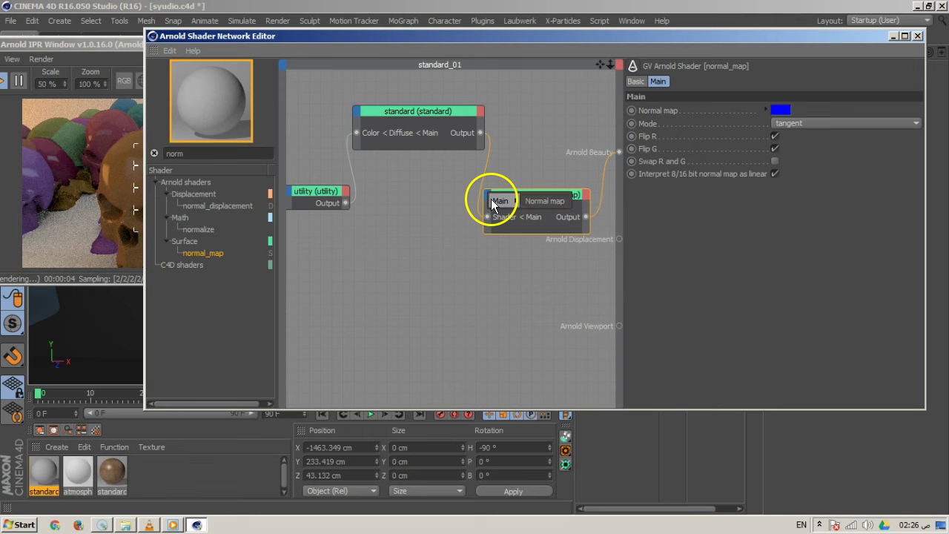
{"action": "left_click", "coordinate": [534, 207]}
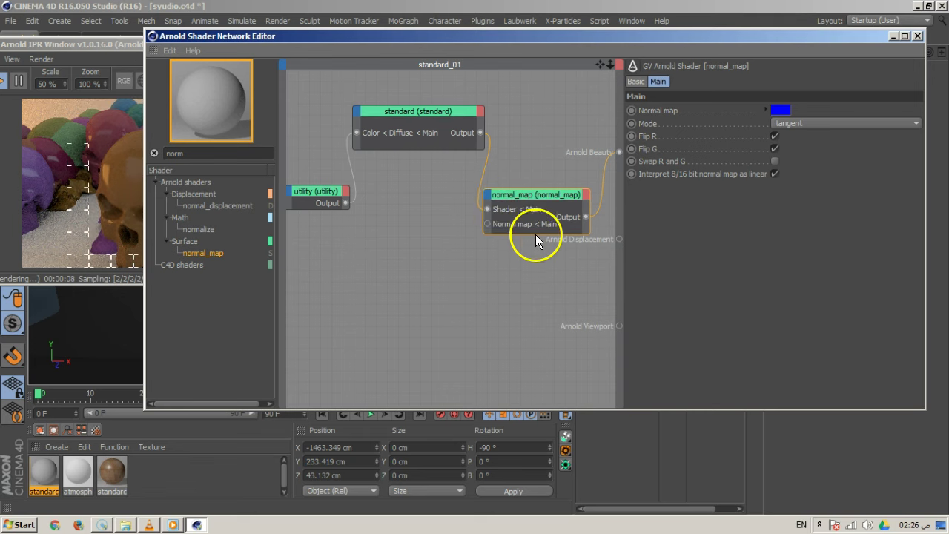
{"action": "left_click_drag", "start_coordinate": [537, 233], "coordinate": [535, 253]}
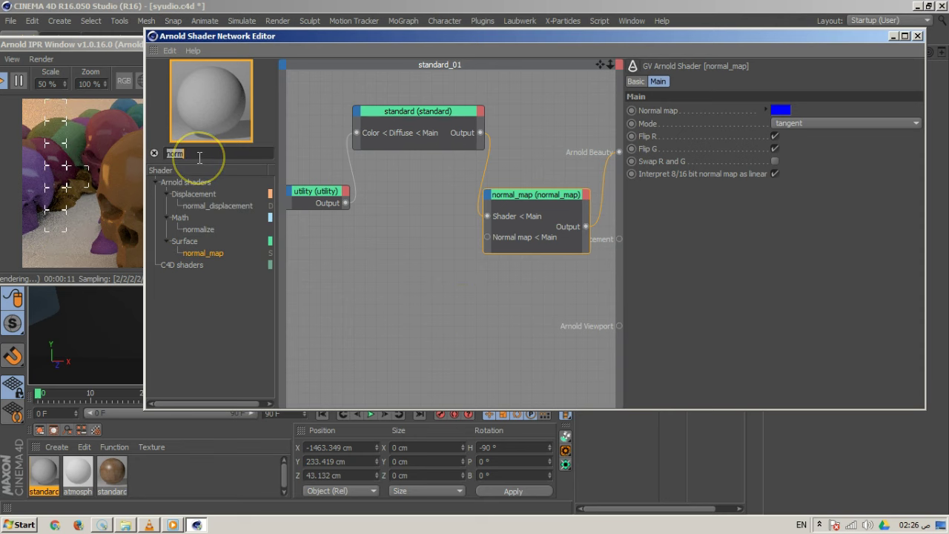
Step: Find the image shader by searching for "imag" and add it to the network below the utility node
{"action": "type", "text": "imag"}
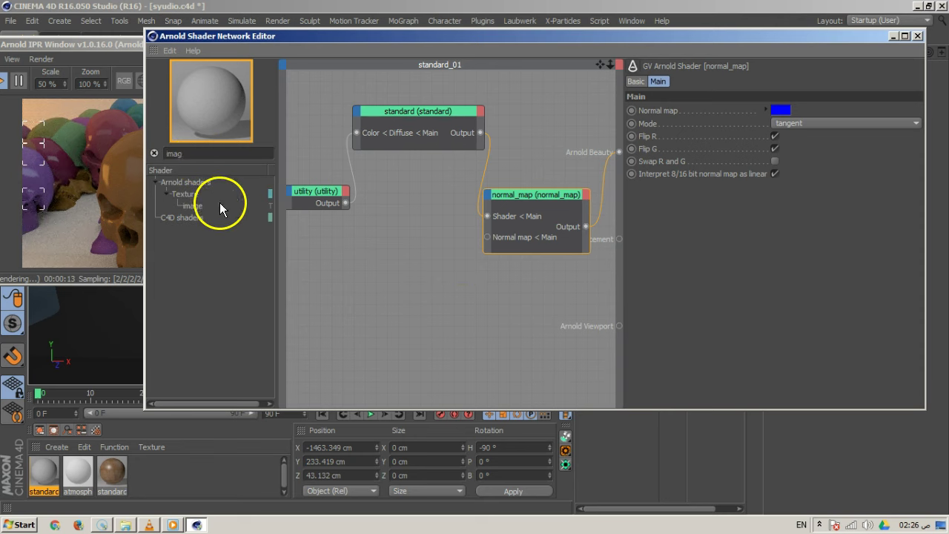
{"action": "left_click_drag", "start_coordinate": [184, 208], "coordinate": [397, 251]}
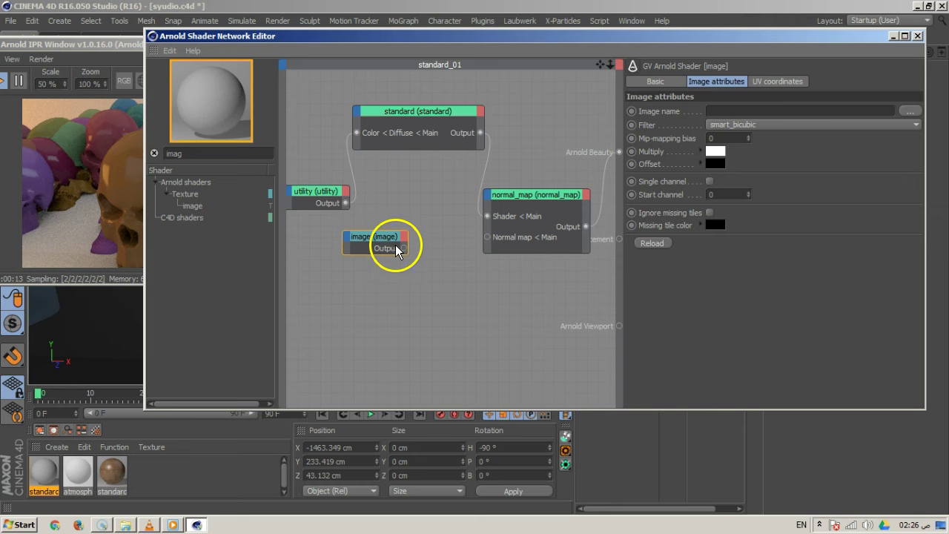
Step: Browse for the image node's file to the Metal folder of The Pixel Lab material pack, under Sources\AE\Plugins on drive K
{"action": "left_click", "coordinate": [910, 110]}
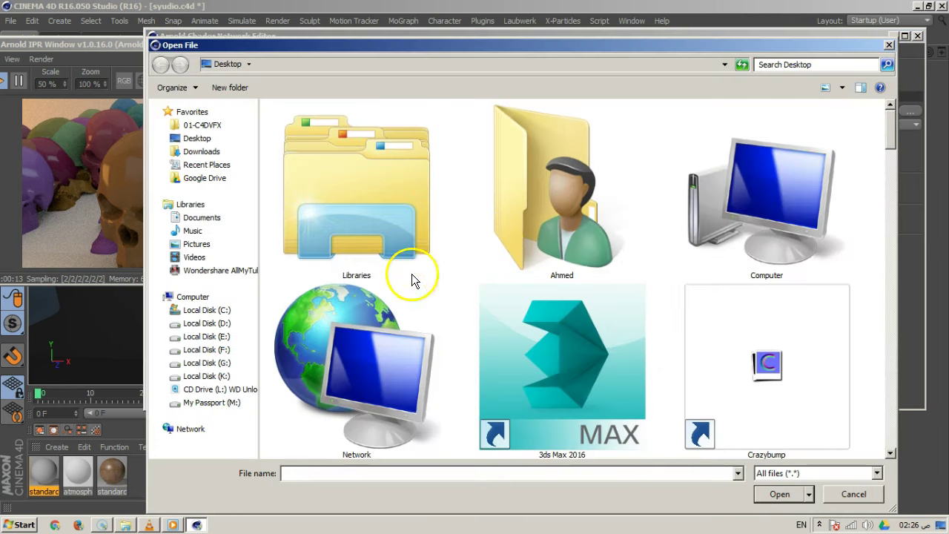
{"action": "left_click", "coordinate": [215, 377]}
{"action": "double_click", "coordinate": [315, 348]}
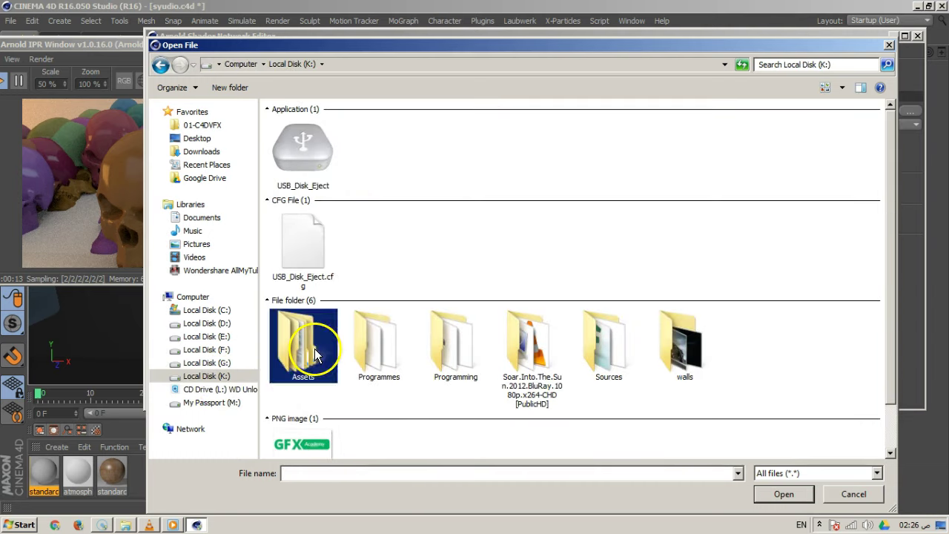
{"action": "key", "text": "BackSpace"}
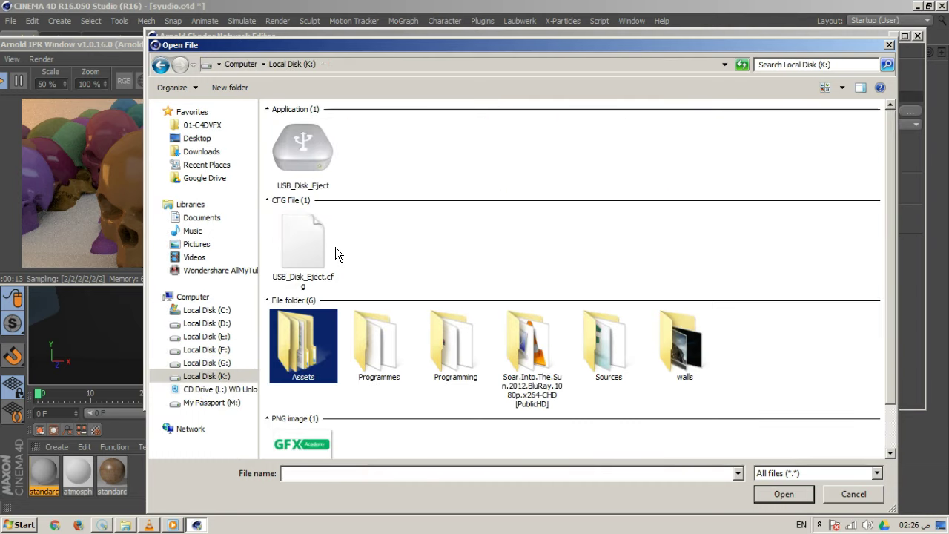
{"action": "double_click", "coordinate": [623, 368]}
{"action": "scroll", "coordinate": [623, 369], "scroll_direction": "down", "scroll_amount": 3}
{"action": "double_click", "coordinate": [676, 297]}
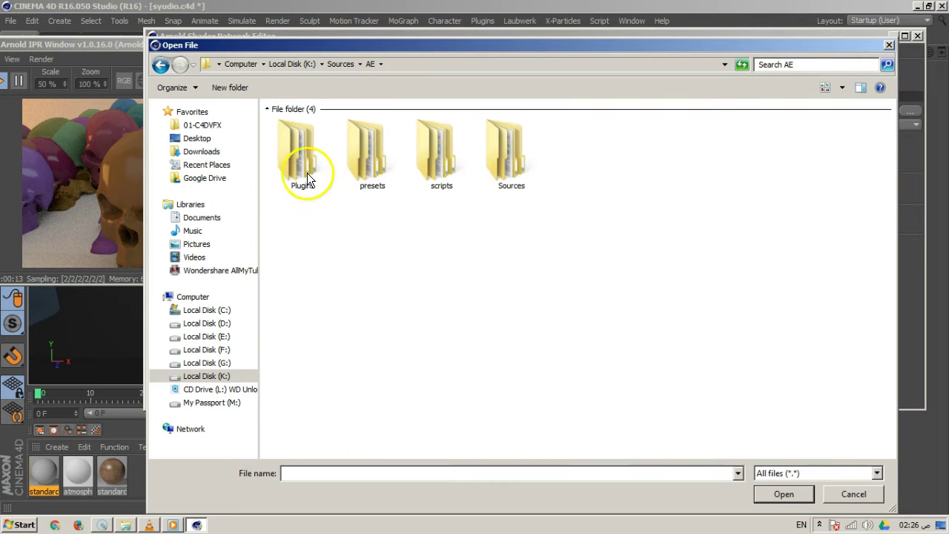
{"action": "double_click", "coordinate": [305, 167]}
{"action": "double_click", "coordinate": [304, 152]}
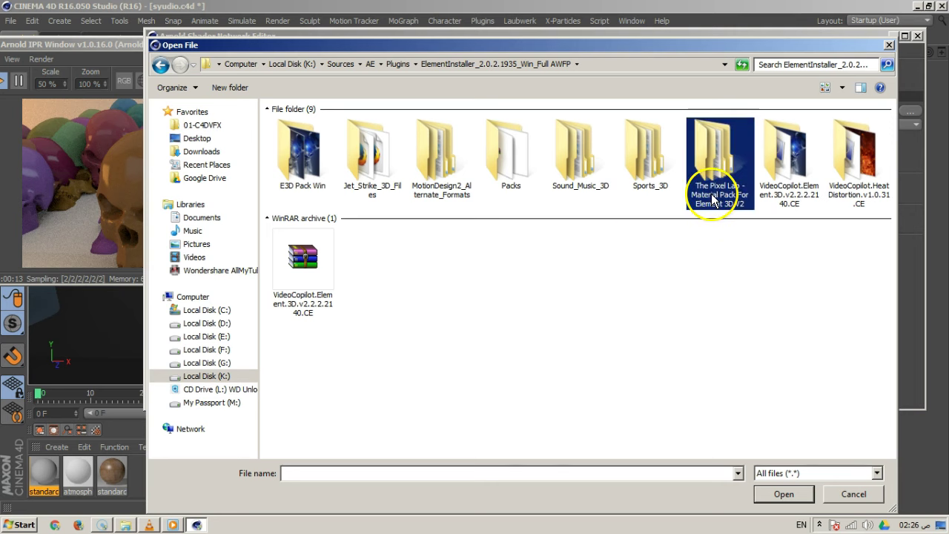
{"action": "double_click", "coordinate": [718, 166]}
{"action": "double_click", "coordinate": [297, 180]}
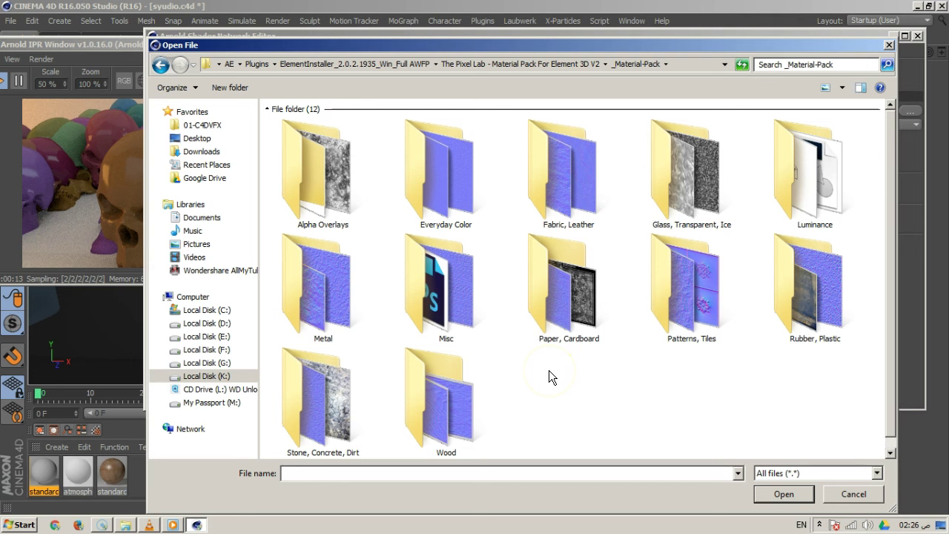
{"action": "double_click", "coordinate": [354, 347]}
Step: Enlarge the thumbnails in the Metal folder and look through its textures for a suitable normal map
{"action": "scroll", "coordinate": [562, 323], "scroll_direction": "up", "scroll_amount": 4, "text": "ctrl"}
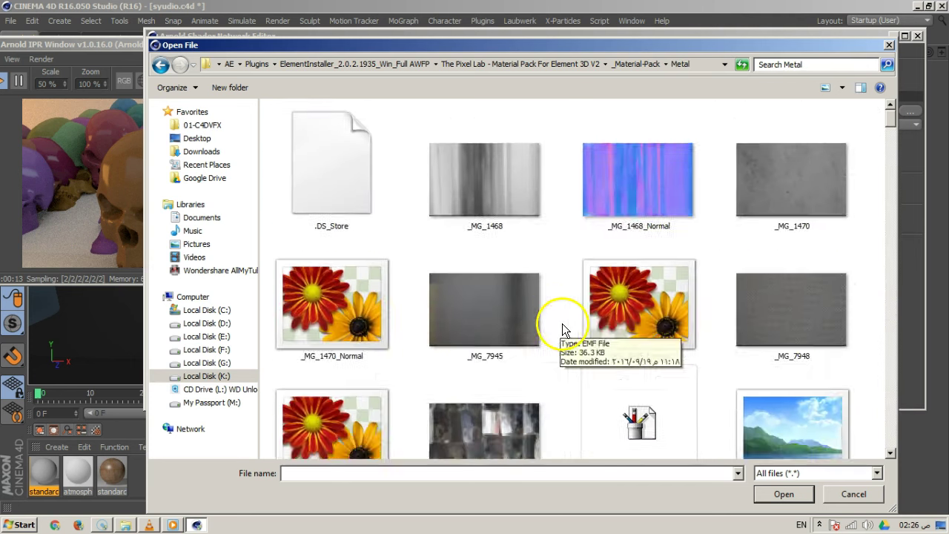
{"action": "scroll", "coordinate": [564, 318], "scroll_direction": "down", "scroll_amount": 4}
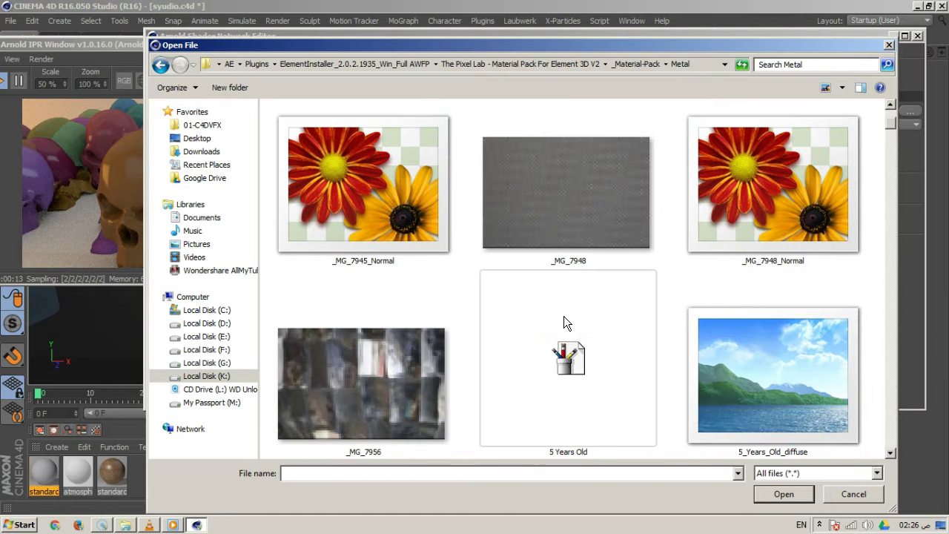
{"action": "left_click", "coordinate": [661, 259]}
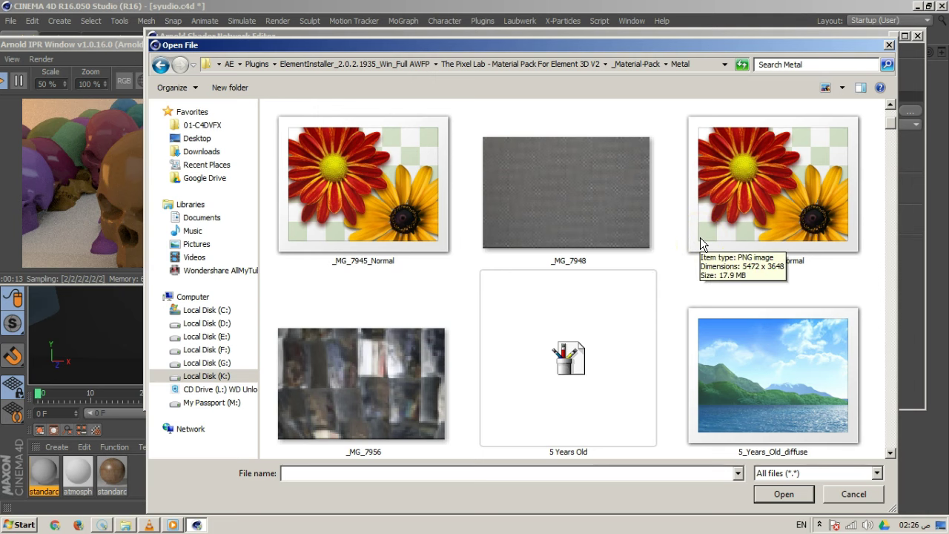
{"action": "left_click", "coordinate": [669, 252]}
{"action": "scroll", "coordinate": [671, 273], "scroll_direction": "down", "scroll_amount": 4}
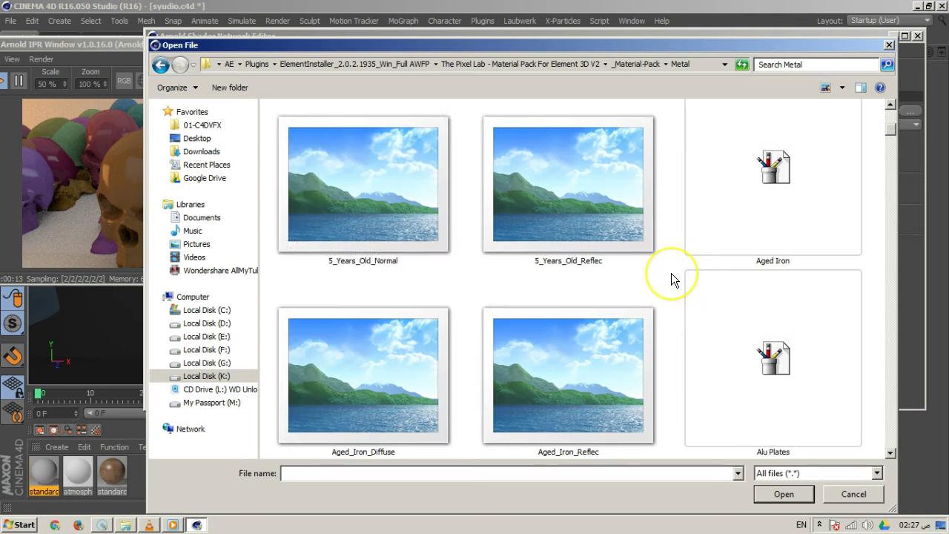
{"action": "left_click", "coordinate": [301, 234]}
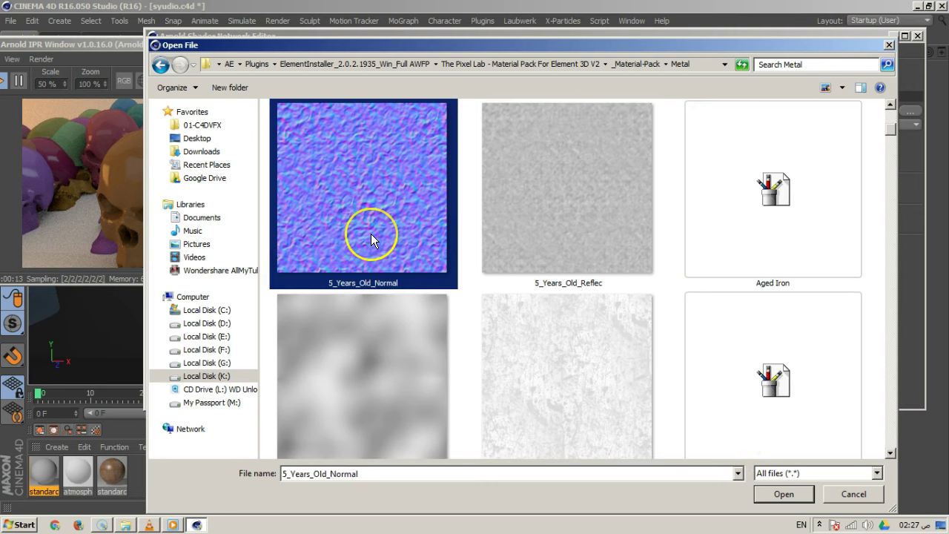
{"action": "scroll", "coordinate": [683, 201], "scroll_direction": "down", "scroll_amount": 3}
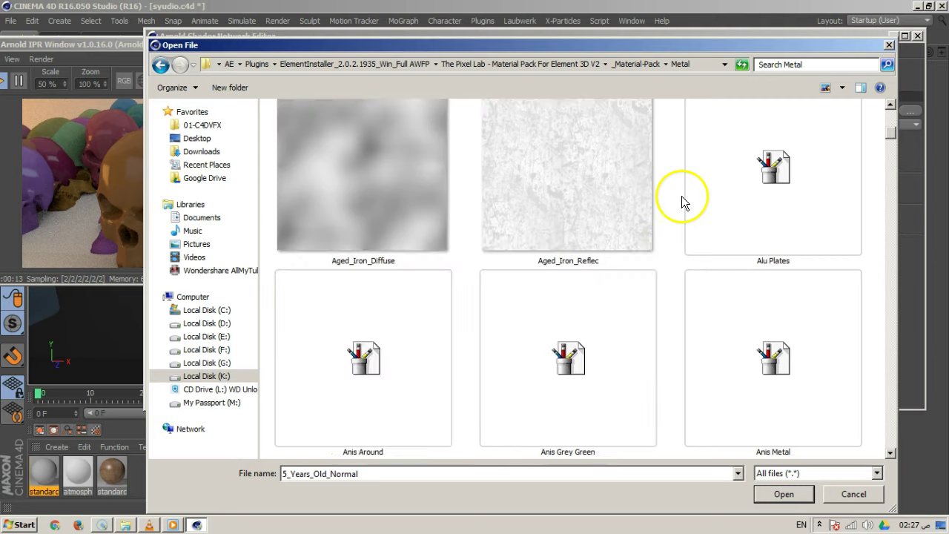
{"action": "scroll", "coordinate": [672, 198], "scroll_direction": "up", "scroll_amount": 3}
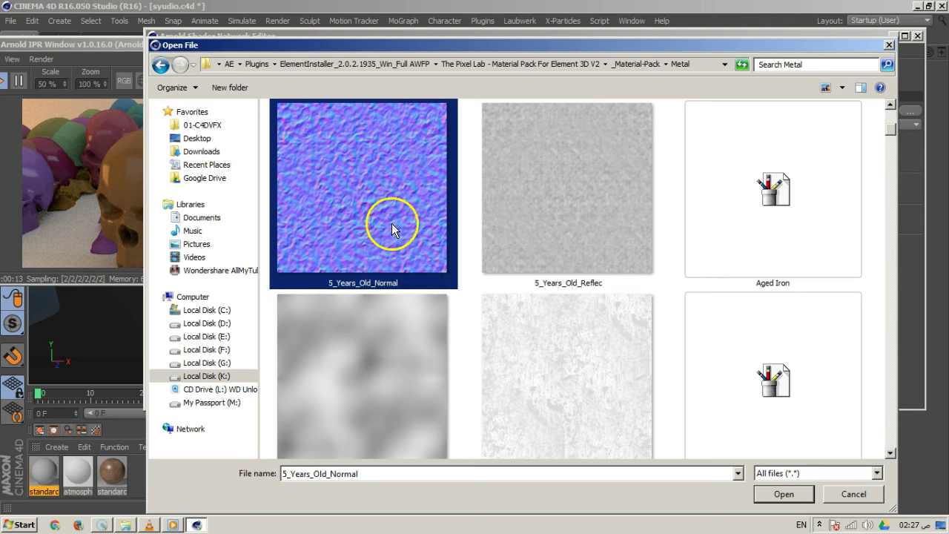
{"action": "scroll", "coordinate": [645, 262], "scroll_direction": "down", "scroll_amount": 3}
{"action": "scroll", "coordinate": [670, 251], "scroll_direction": "down", "scroll_amount": 3}
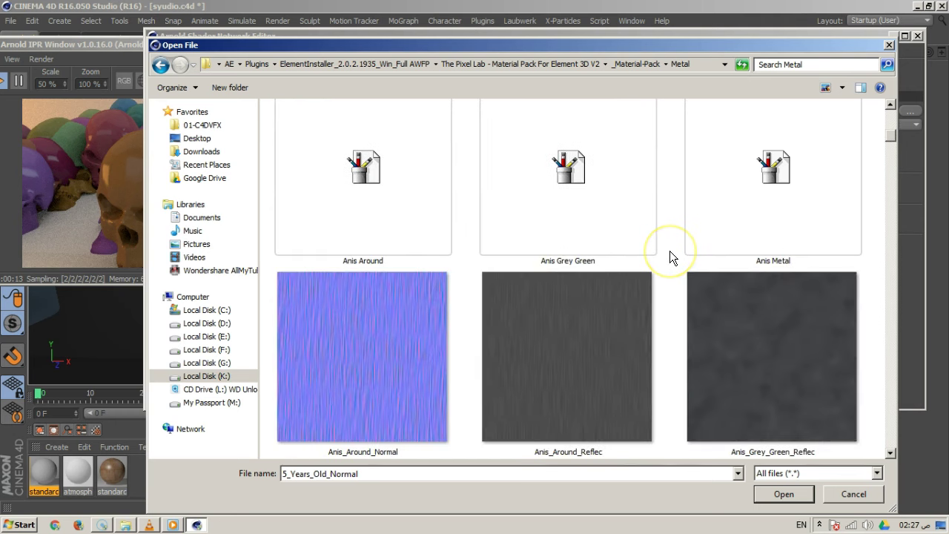
{"action": "scroll", "coordinate": [670, 251], "scroll_direction": "down", "scroll_amount": 6}
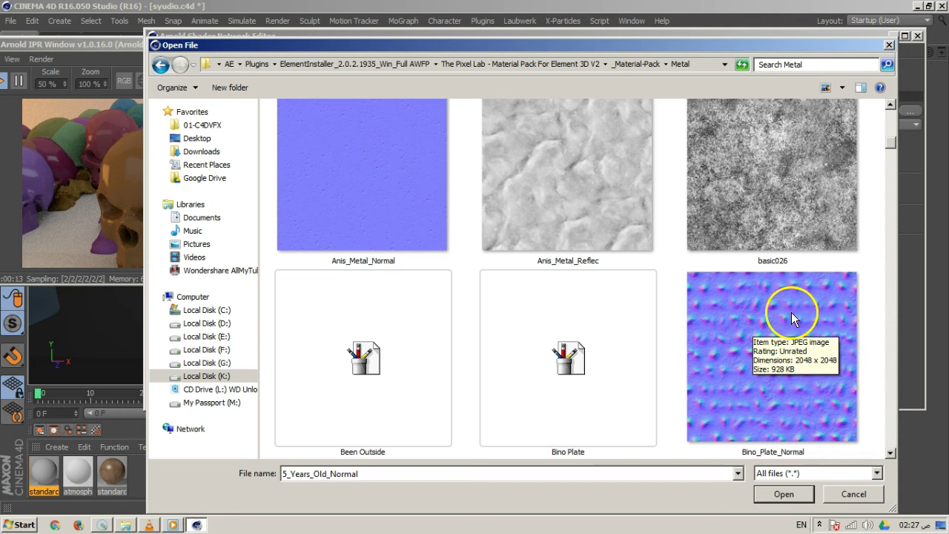
Step: Load Anis_Metal_Normal.jpg into the image node and create a copy of it at the project location
{"action": "left_click", "coordinate": [339, 181]}
{"action": "scroll", "coordinate": [529, 273], "scroll_direction": "down", "scroll_amount": 2}
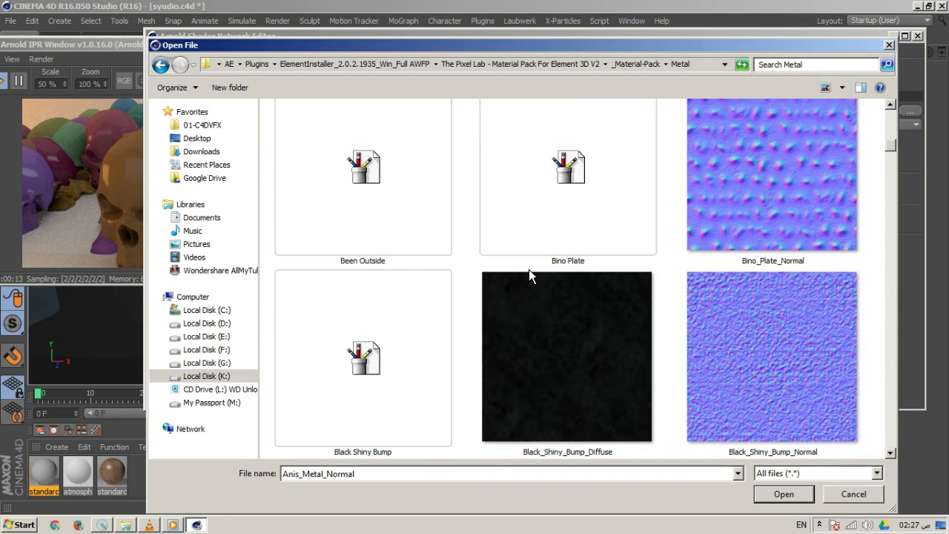
{"action": "scroll", "coordinate": [723, 196], "scroll_direction": "down", "scroll_amount": 2}
{"action": "scroll", "coordinate": [725, 201], "scroll_direction": "down", "scroll_amount": 3}
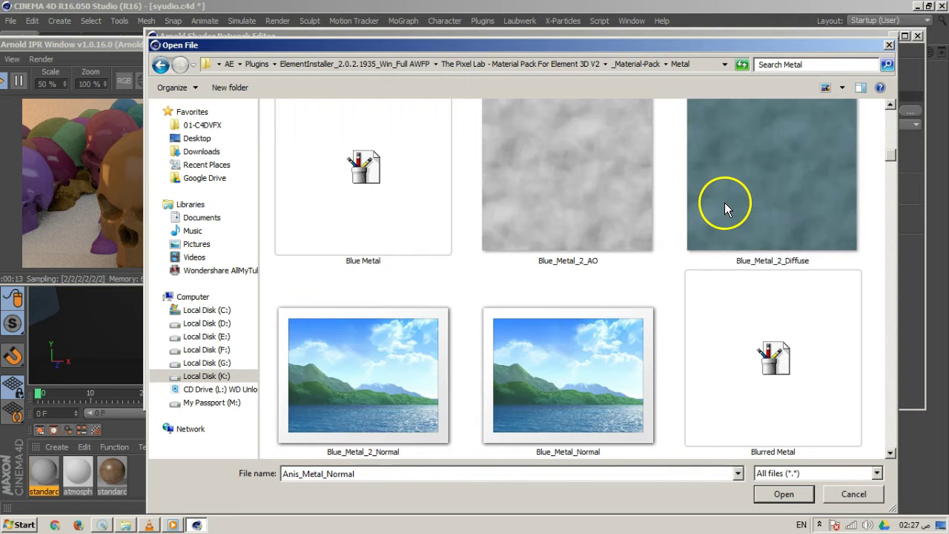
{"action": "scroll", "coordinate": [716, 211], "scroll_direction": "up", "scroll_amount": 1}
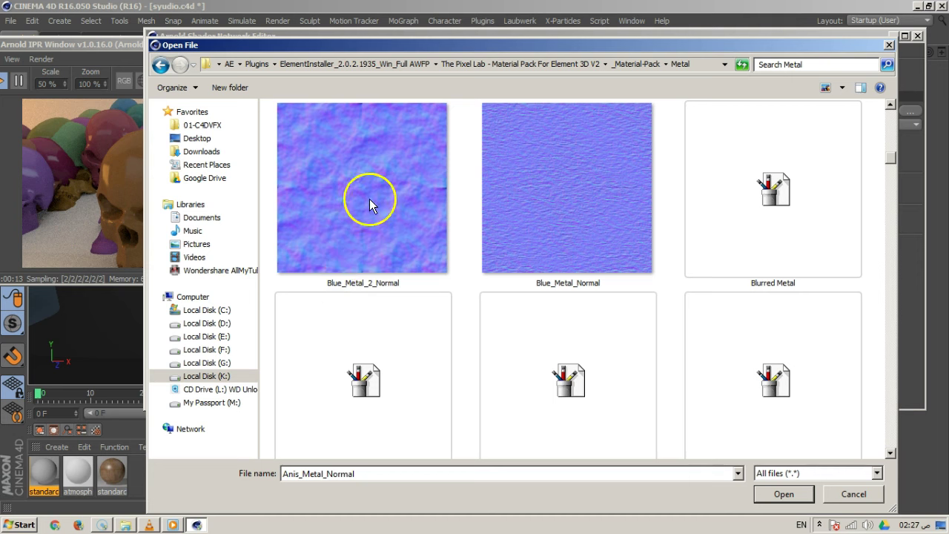
{"action": "left_click", "coordinate": [783, 494]}
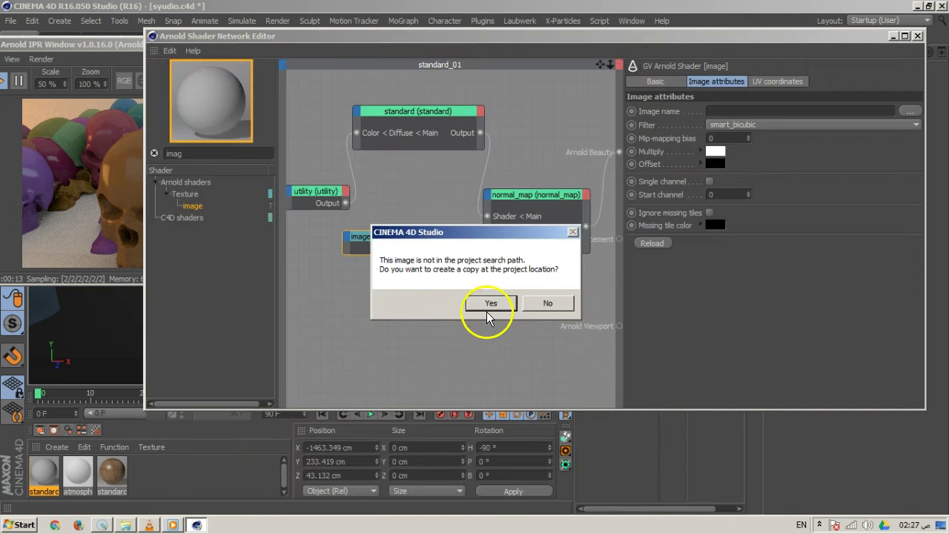
{"action": "left_click", "coordinate": [500, 304]}
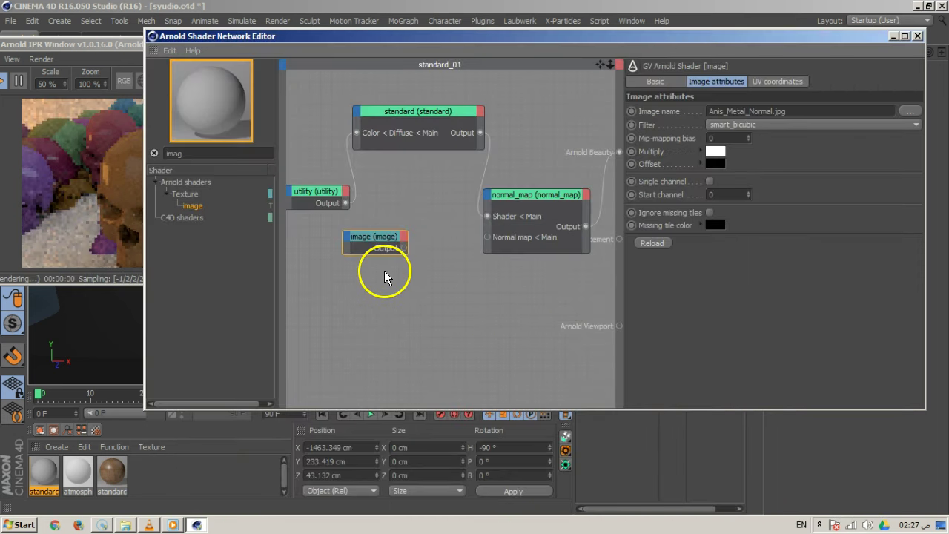
Step: Connect the image node's output to the normal_map node's Normal map input, check the render, and show the normal_map settings
{"action": "left_click_drag", "start_coordinate": [391, 240], "coordinate": [488, 238]}
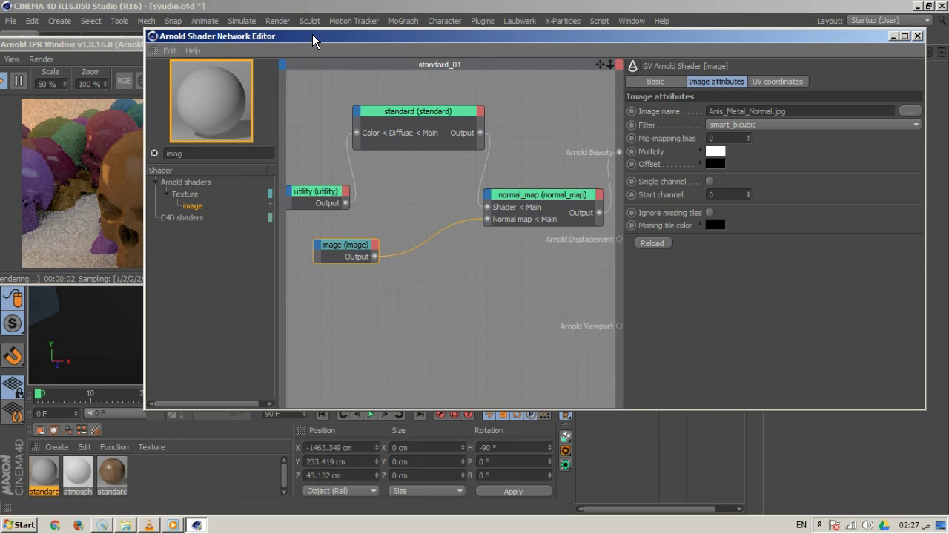
{"action": "left_click_drag", "start_coordinate": [313, 41], "coordinate": [437, 59]}
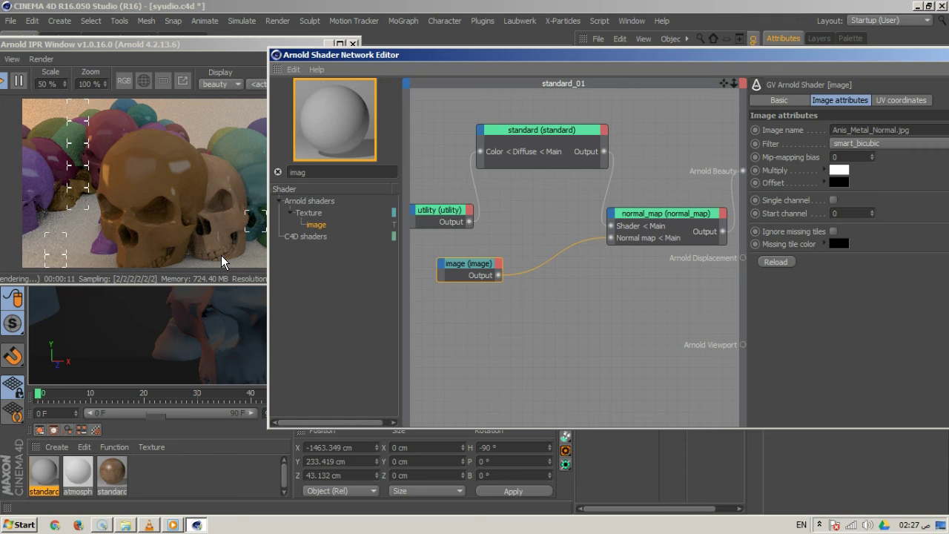
{"action": "left_click", "coordinate": [643, 219]}
{"action": "left_click_drag", "start_coordinate": [808, 54], "coordinate": [735, 44]}
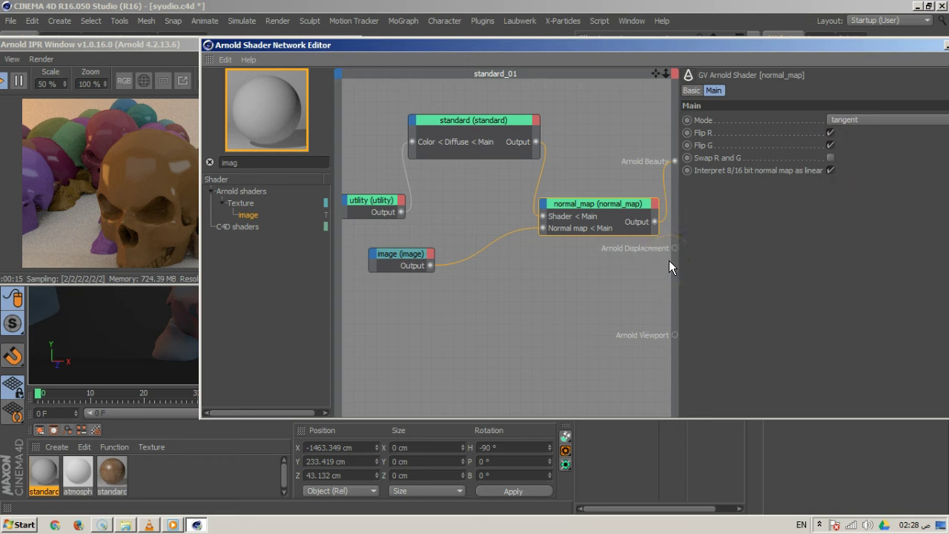
Step: Set the image node's UV Scale U and Scale V to 10
{"action": "left_click", "coordinate": [418, 276]}
{"action": "left_click", "coordinate": [831, 90]}
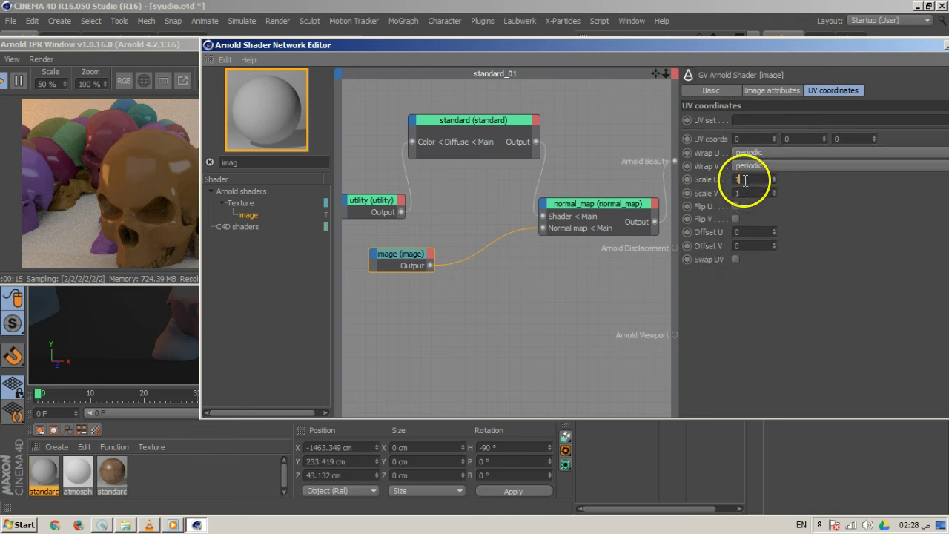
{"action": "type", "text": "10"}
{"action": "key", "text": "Return"}
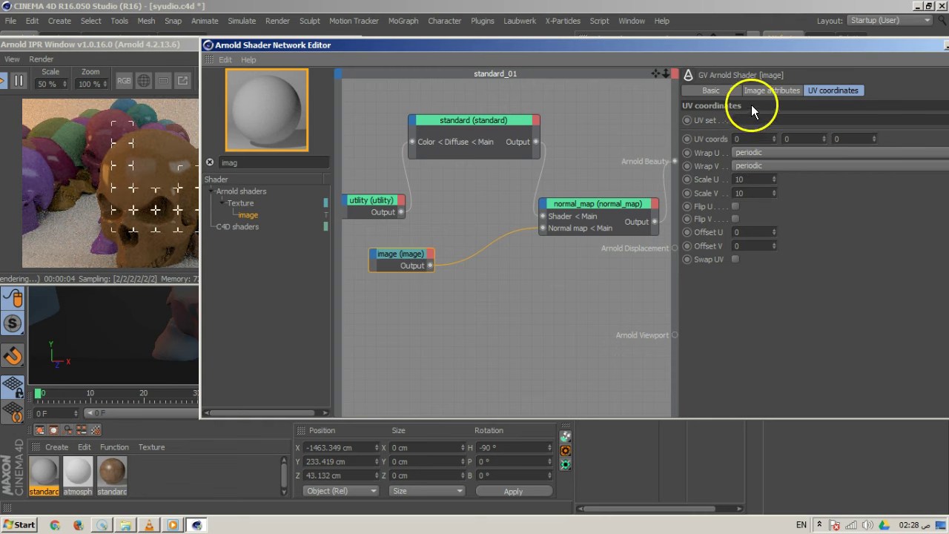
Step: Show the image node's image attributes, bring the whole network editor into view, and save the scene
{"action": "left_click", "coordinate": [769, 90]}
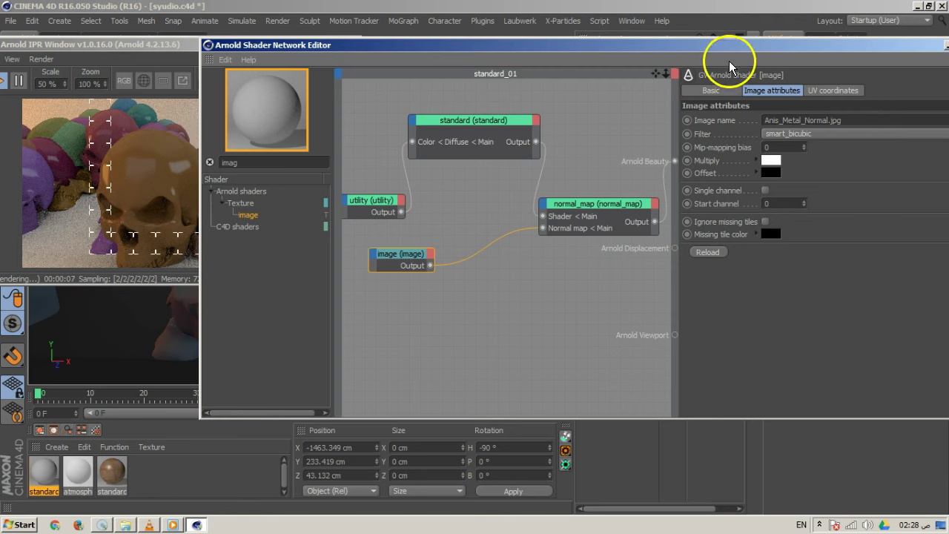
{"action": "left_click_drag", "start_coordinate": [727, 48], "coordinate": [610, 44]}
{"action": "key", "text": "ctrl+s"}
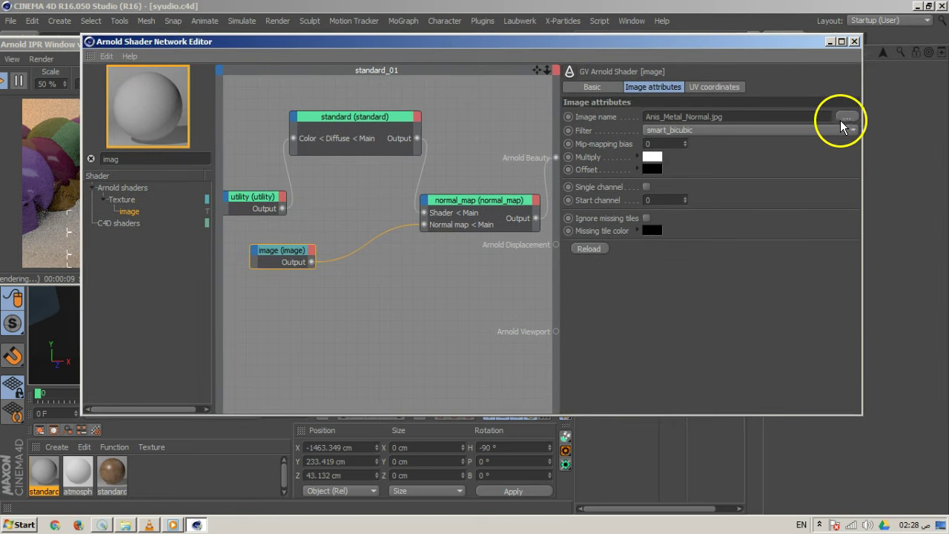
Step: Replace the image node's texture with Black_Shiny_Bump_Normal.png from the Metal folder
{"action": "left_click", "coordinate": [846, 117]}
{"action": "scroll", "coordinate": [605, 211], "scroll_direction": "down", "scroll_amount": 5}
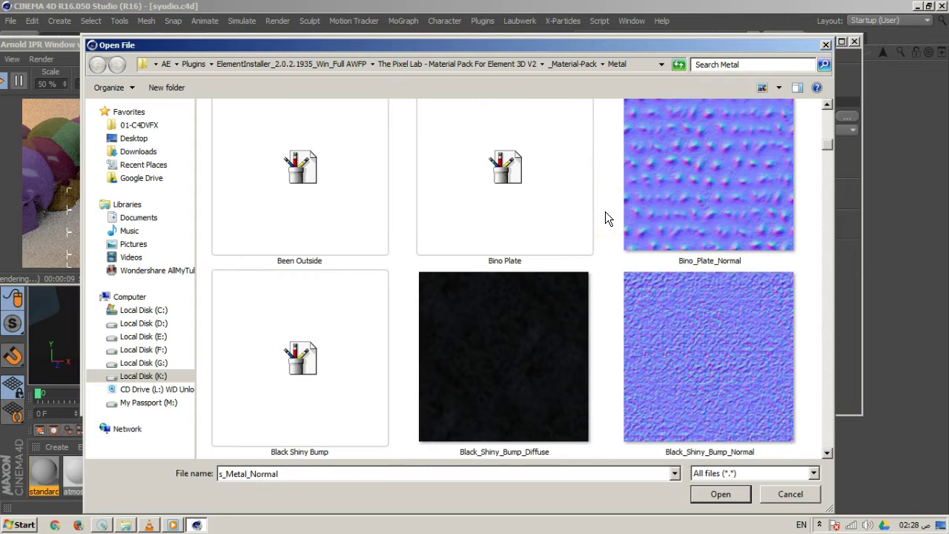
{"action": "left_click", "coordinate": [680, 187]}
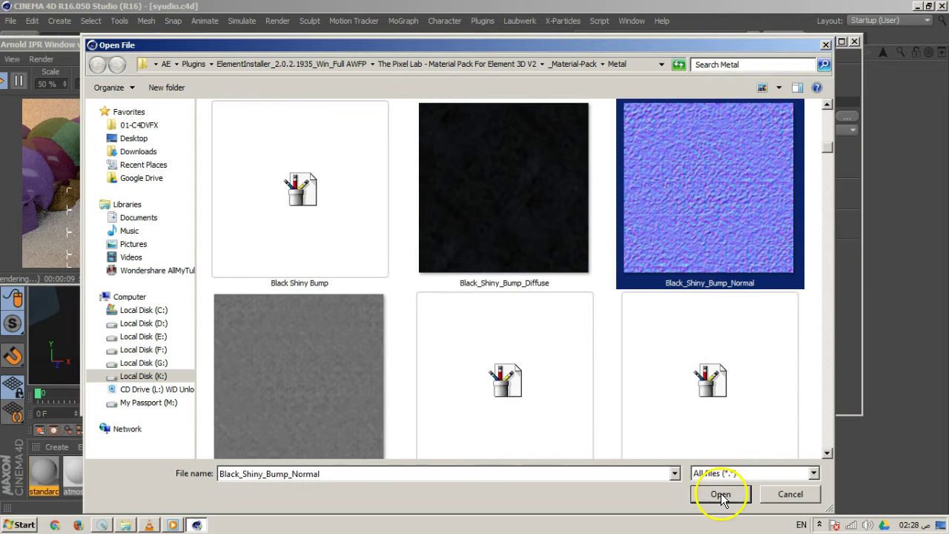
{"action": "left_click", "coordinate": [720, 494]}
{"action": "left_click", "coordinate": [547, 303]}
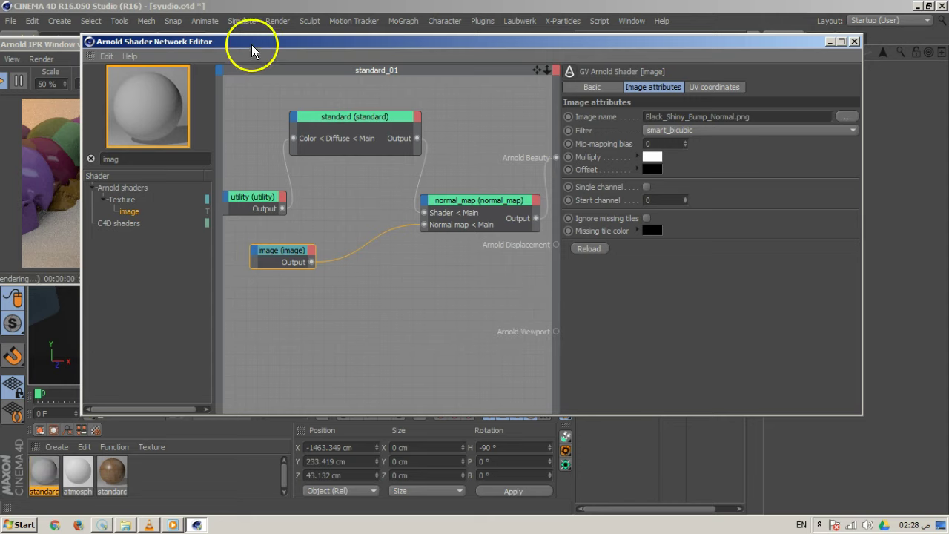
Step: Move the network editor clear of the IPR window, stop the IPR render, and return to the editor
{"action": "left_click_drag", "start_coordinate": [250, 42], "coordinate": [500, 53]}
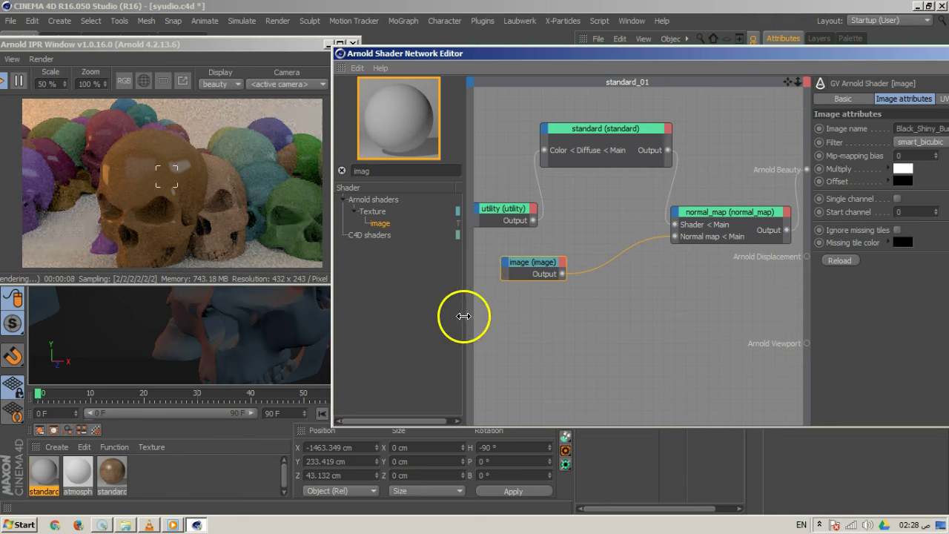
{"action": "left_click", "coordinate": [9, 94]}
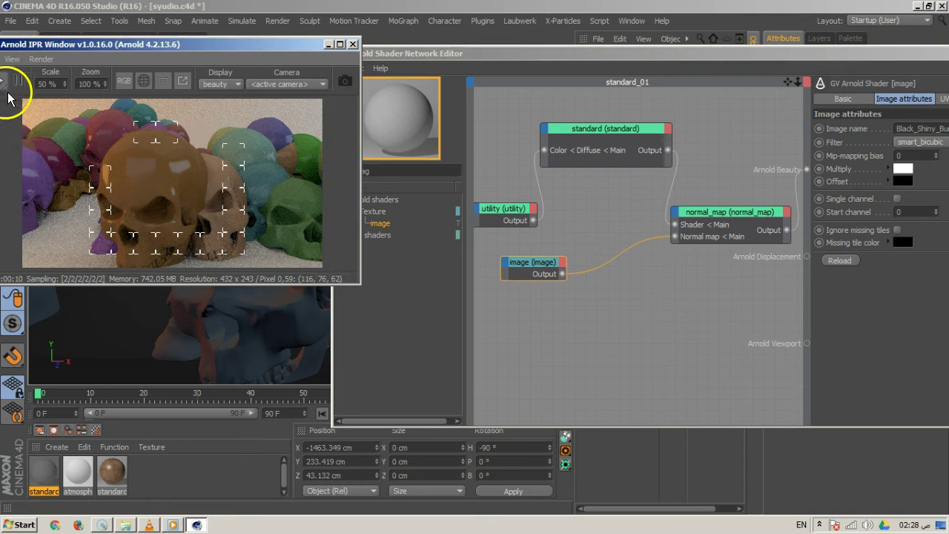
{"action": "left_click", "coordinate": [409, 148]}
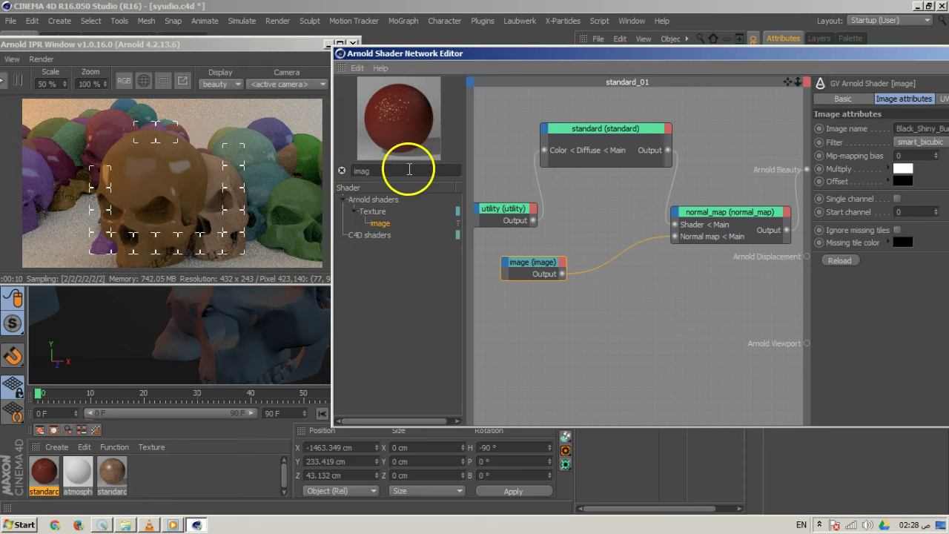
Step: Open the enlarged material preview for standard_01, resize it, and place it beside the network editor
{"action": "right_click", "coordinate": [397, 119]}
{"action": "left_click", "coordinate": [434, 129]}
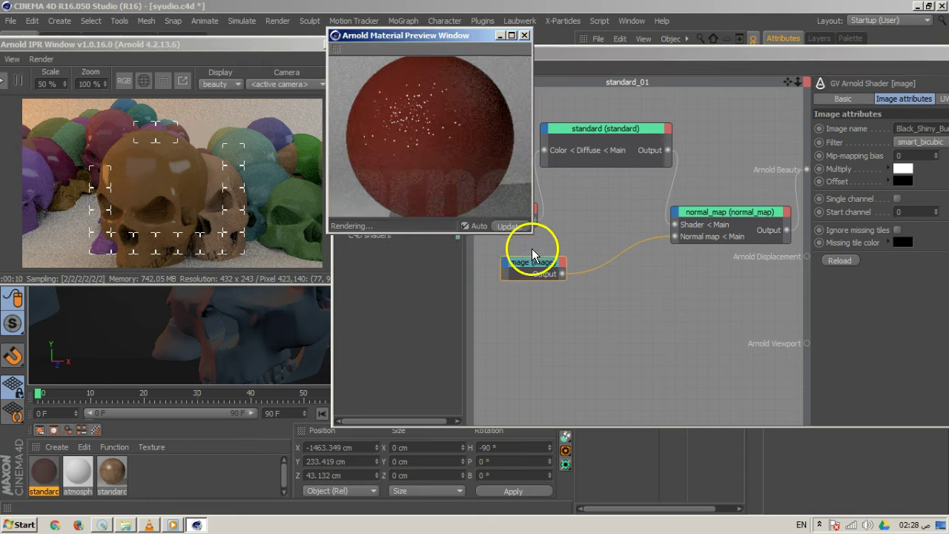
{"action": "left_click_drag", "start_coordinate": [531, 232], "coordinate": [710, 406]}
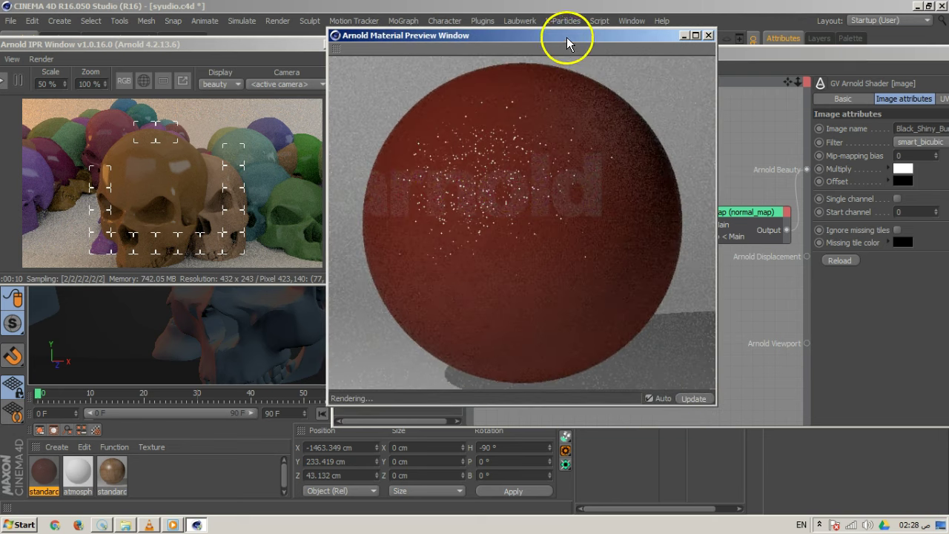
{"action": "left_click_drag", "start_coordinate": [566, 36], "coordinate": [290, 46]}
Step: Set the image node's UV Scale U and Scale V to 2, then close the network editor
{"action": "left_click", "coordinate": [534, 261]}
{"action": "left_click_drag", "start_coordinate": [729, 59], "coordinate": [602, 32]}
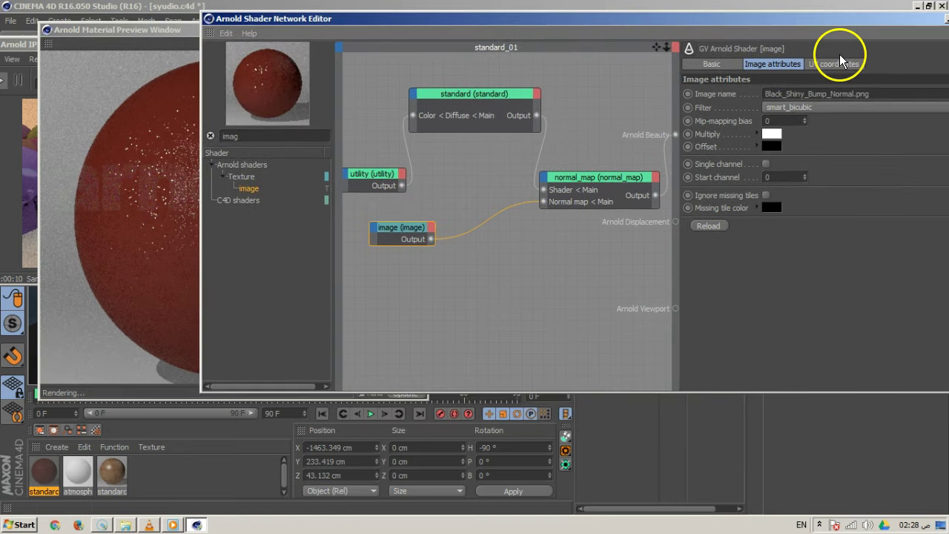
{"action": "left_click", "coordinate": [838, 64]}
{"action": "left_click", "coordinate": [756, 153]}
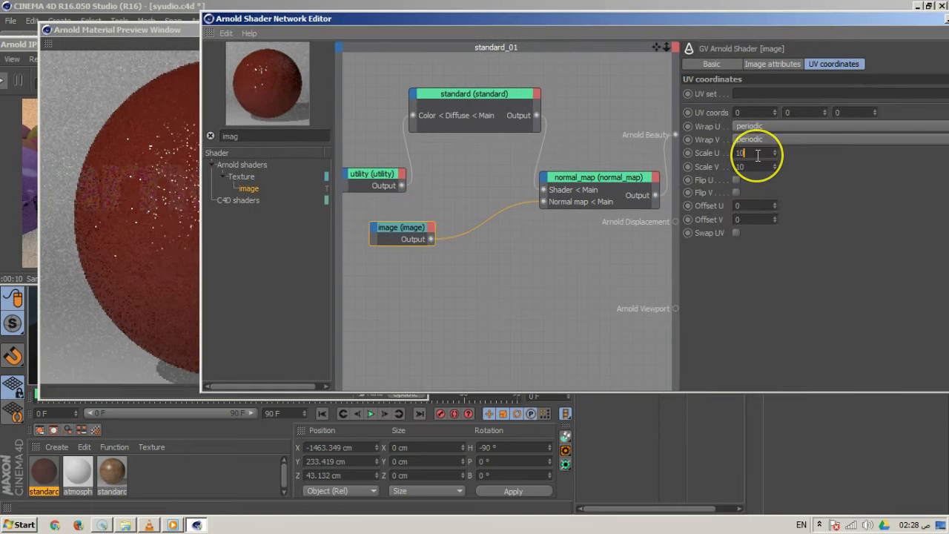
{"action": "type", "text": "2"}
{"action": "key", "text": "Return"}
{"action": "left_click", "coordinate": [271, 259]}
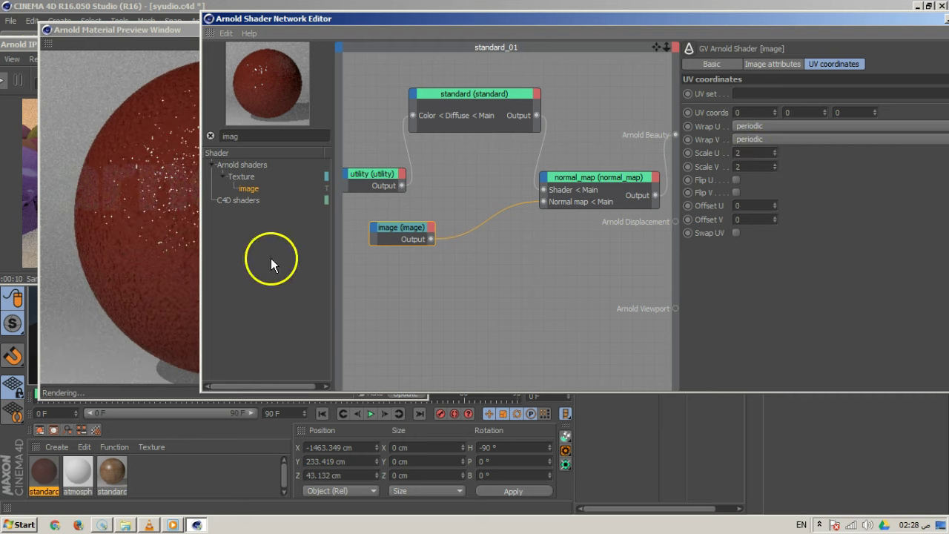
{"action": "left_click_drag", "start_coordinate": [757, 18], "coordinate": [668, 93]}
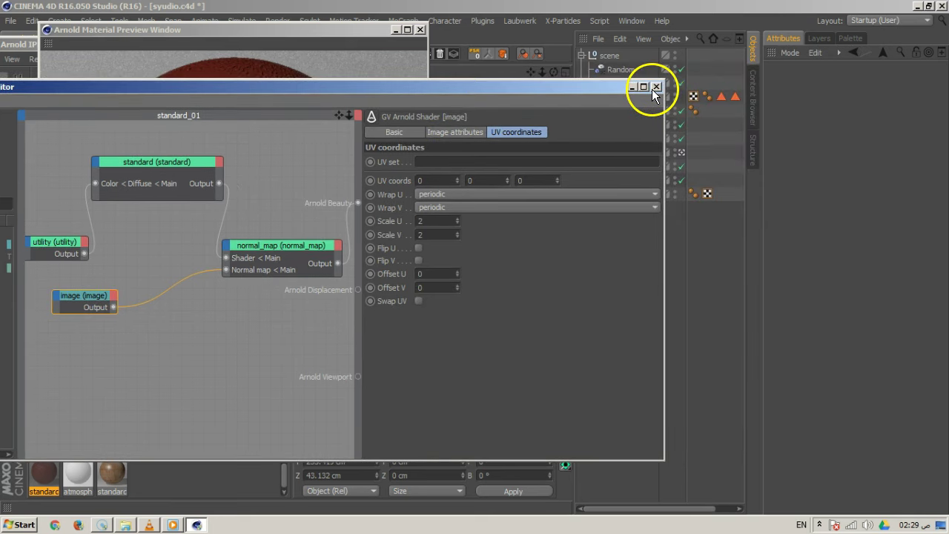
{"action": "left_click", "coordinate": [656, 87]}
Step: Set the projection of the SKULL002.1 object's texture tag to Cubic
{"action": "left_click_drag", "start_coordinate": [690, 508], "coordinate": [737, 502]}
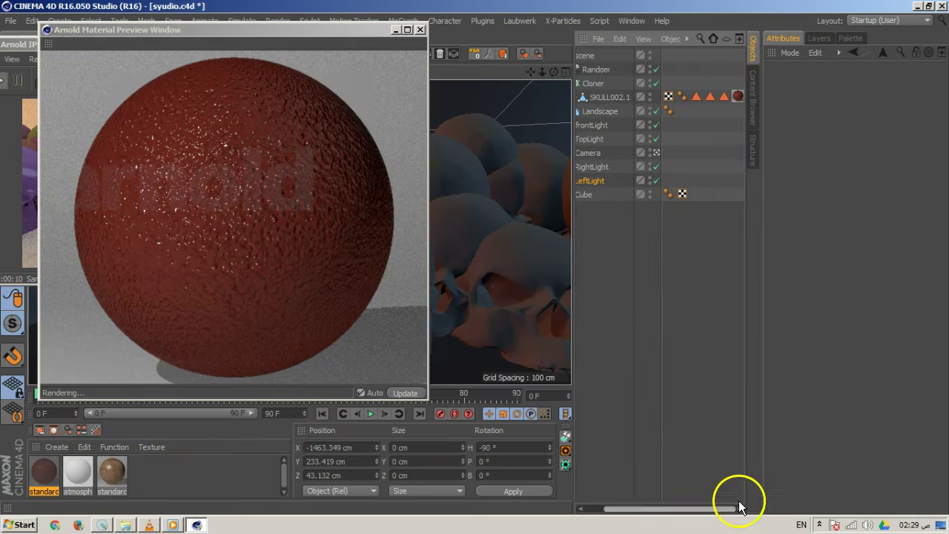
{"action": "left_click", "coordinate": [737, 95]}
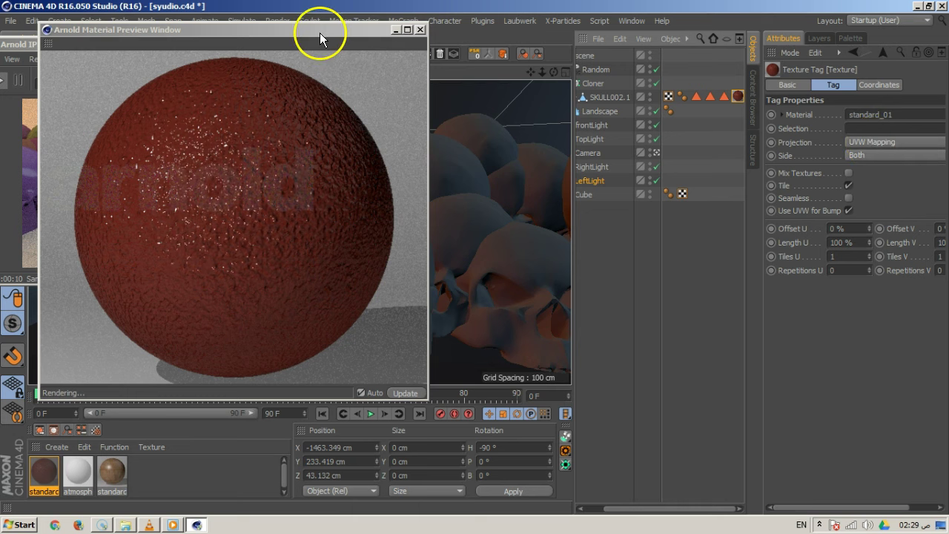
{"action": "left_click_drag", "start_coordinate": [322, 31], "coordinate": [523, 261]}
{"action": "left_click", "coordinate": [906, 146]}
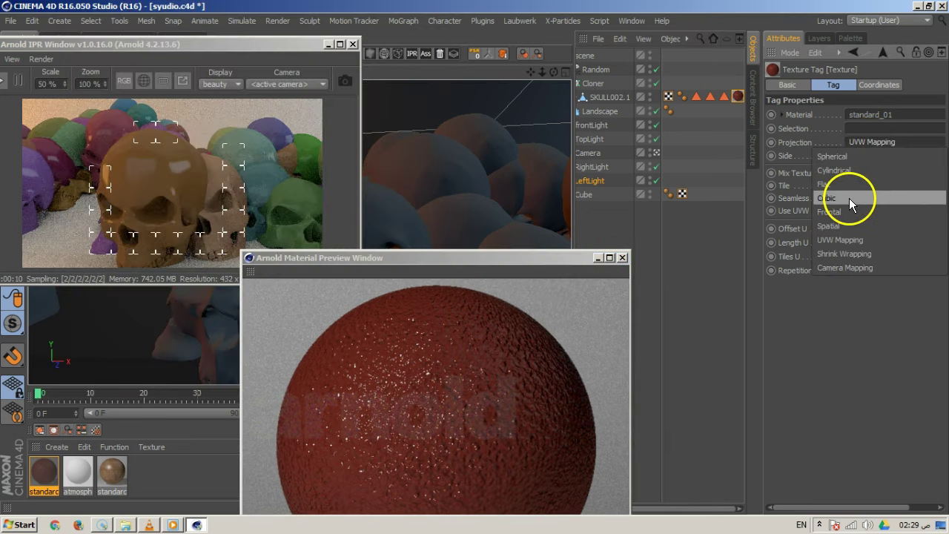
{"action": "left_click", "coordinate": [852, 201]}
Step: Close the material preview window and restart the IPR render, keeping its window clear of the object list
{"action": "left_click_drag", "start_coordinate": [371, 259], "coordinate": [513, 98]}
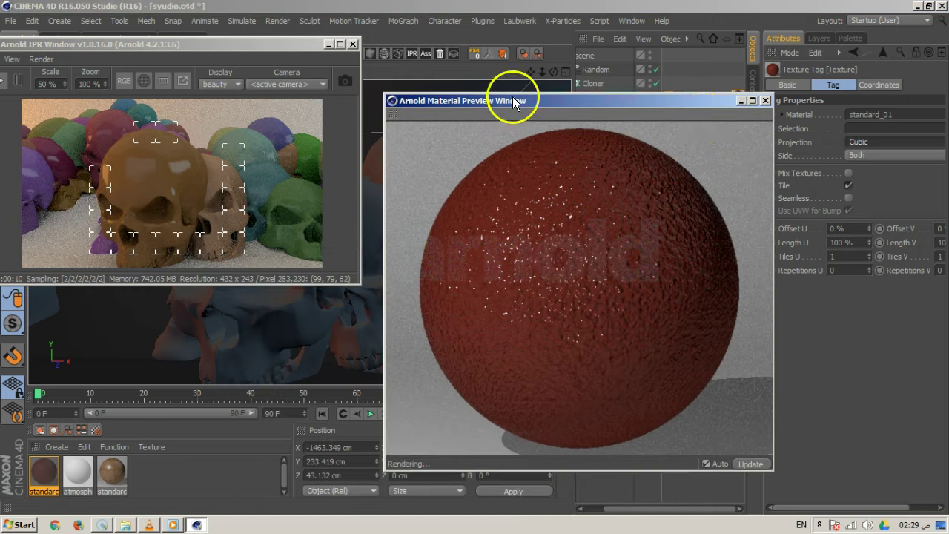
{"action": "left_click", "coordinate": [766, 101]}
{"action": "left_click_drag", "start_coordinate": [96, 46], "coordinate": [298, 103]}
{"action": "left_click", "coordinate": [258, 101]}
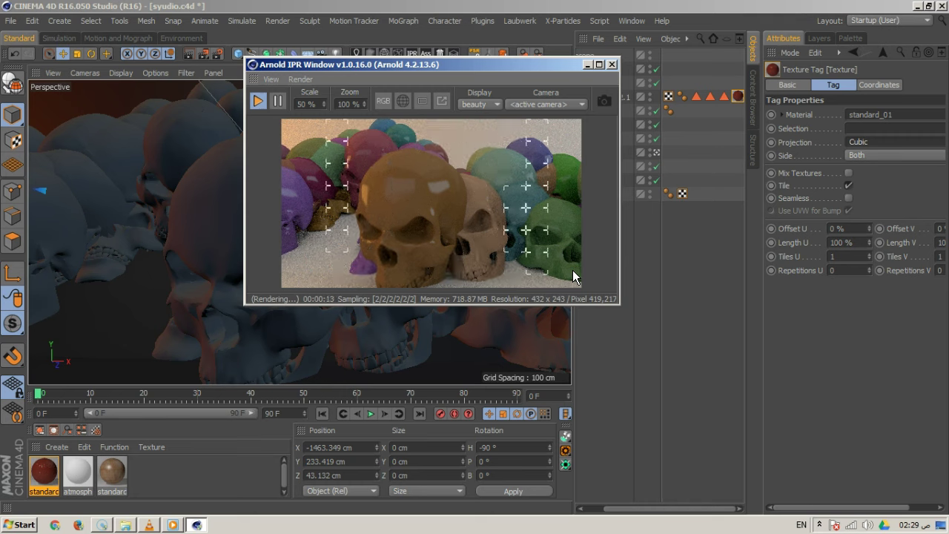
{"action": "left_click_drag", "start_coordinate": [494, 65], "coordinate": [261, 37]}
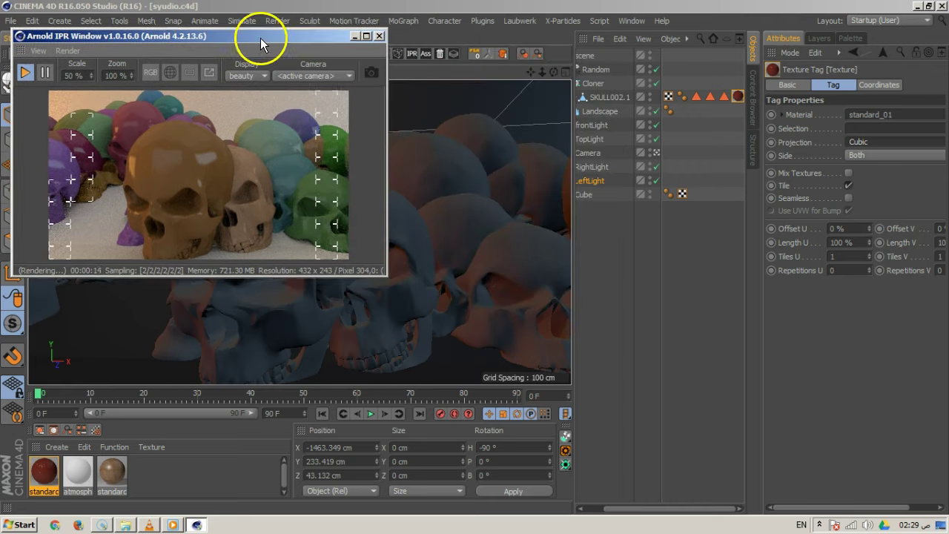
Step: Disable Render Instances on the Cloner and examine the effect on the IPR render and its memory use
{"action": "left_click", "coordinate": [583, 85]}
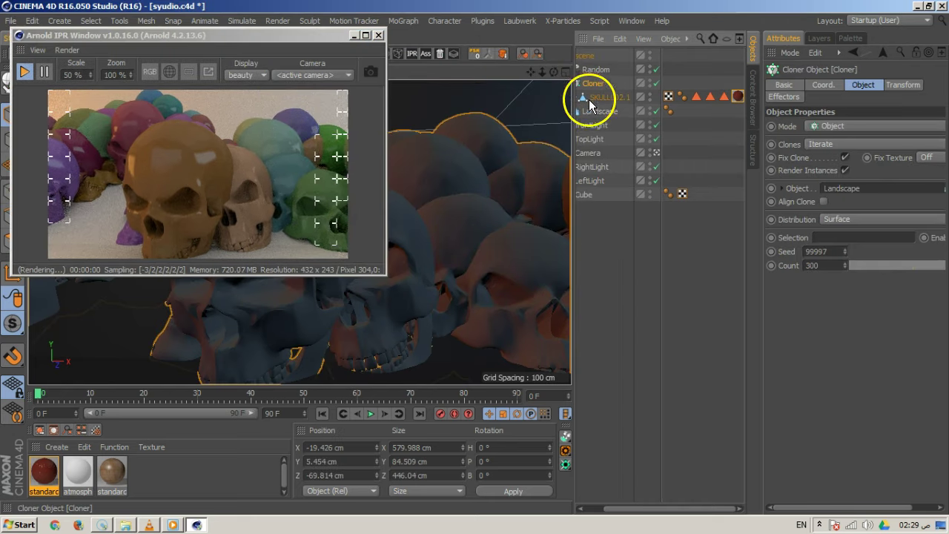
{"action": "left_click", "coordinate": [844, 171]}
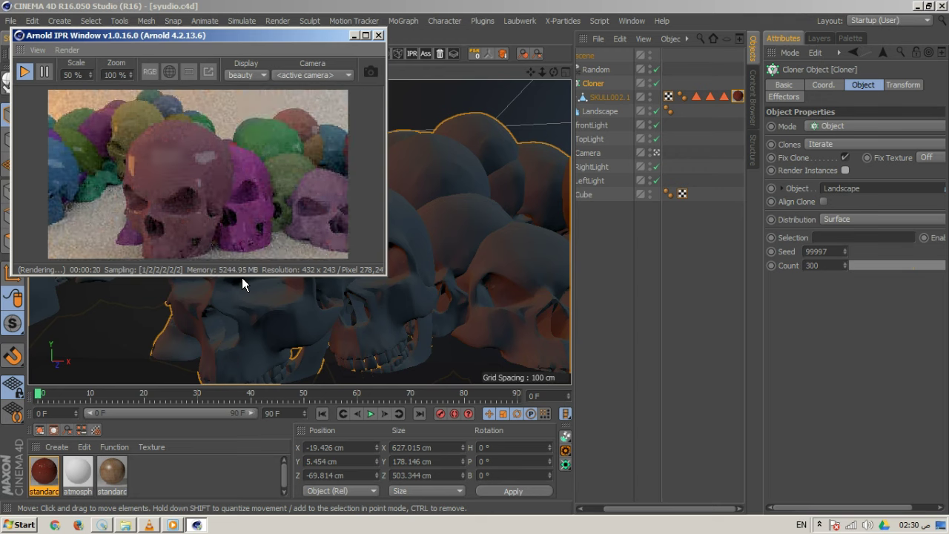
{"action": "left_click", "coordinate": [319, 212]}
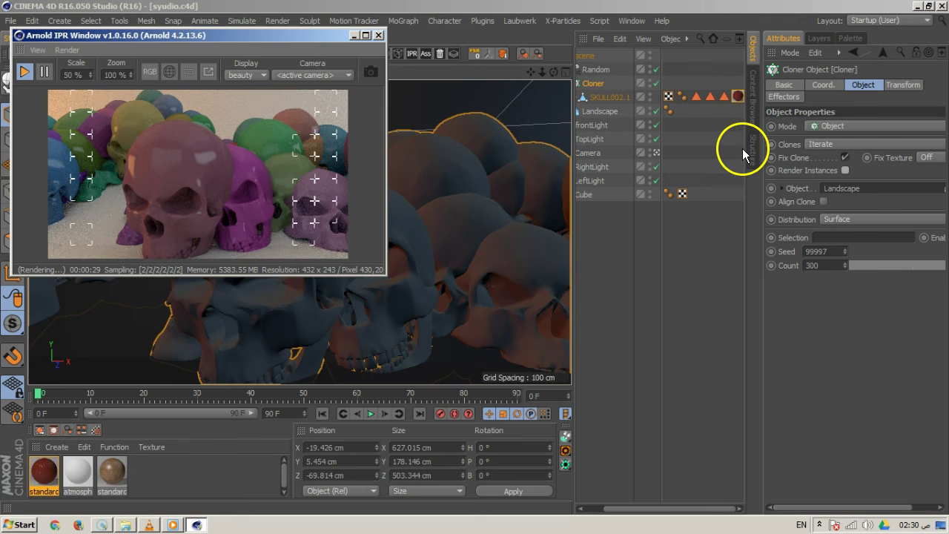
{"action": "left_click", "coordinate": [520, 217]}
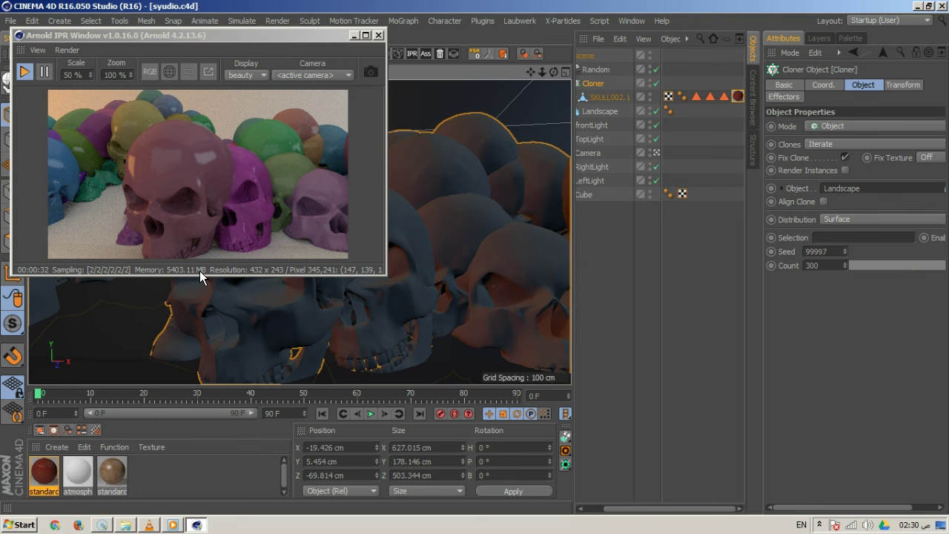
{"action": "left_click", "coordinate": [643, 187]}
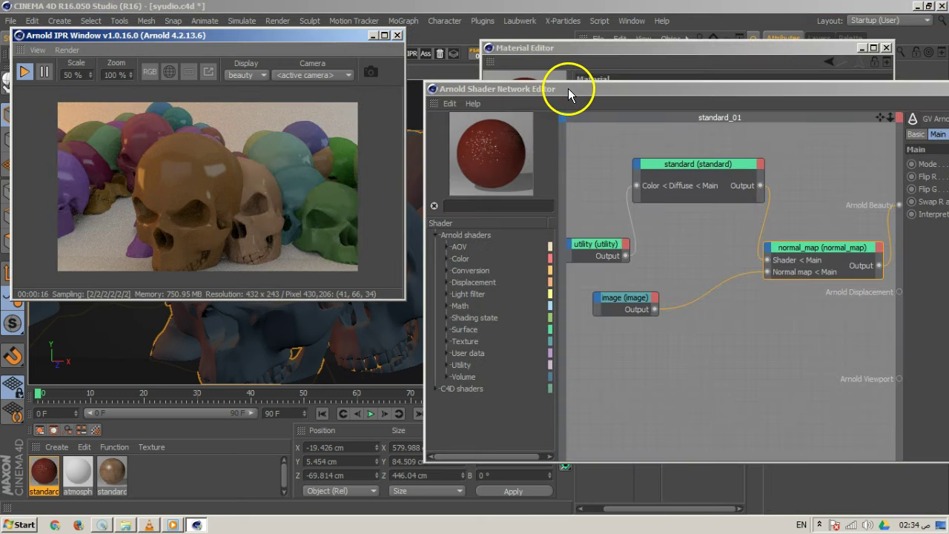
Step: Bring the normal_map node's Main attributes into view, then close the network editor and the Material Editor
{"action": "left_click_drag", "start_coordinate": [569, 94], "coordinate": [220, 87]}
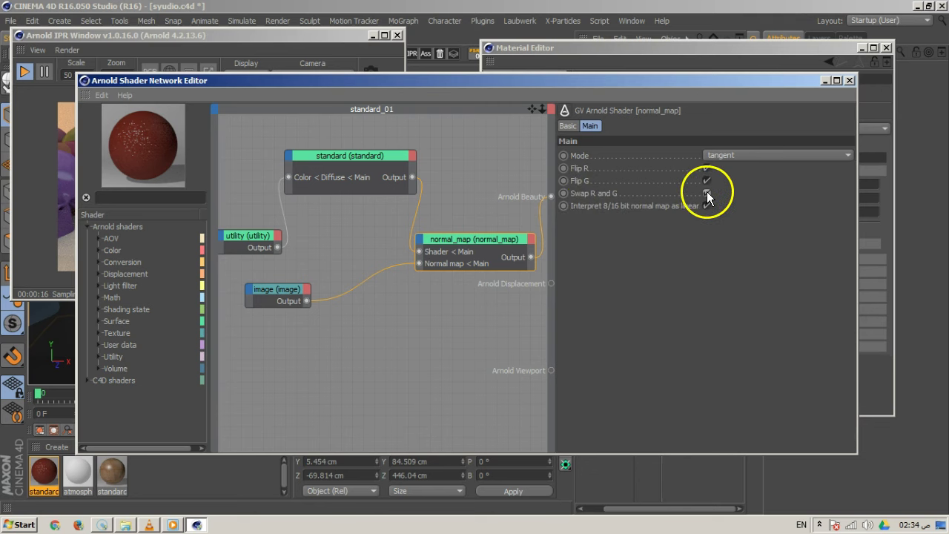
{"action": "left_click", "coordinate": [850, 80]}
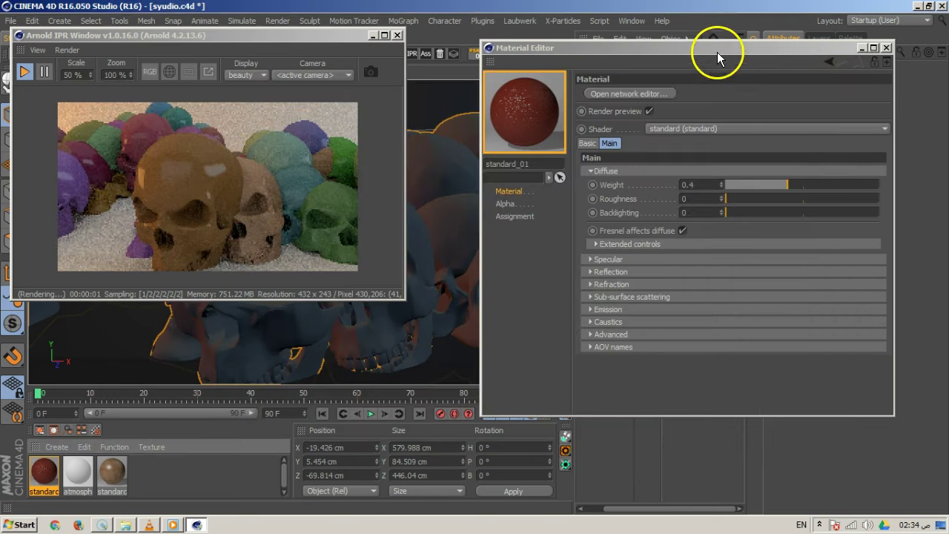
{"action": "left_click_drag", "start_coordinate": [717, 51], "coordinate": [432, 95]}
{"action": "left_click", "coordinate": [601, 94]}
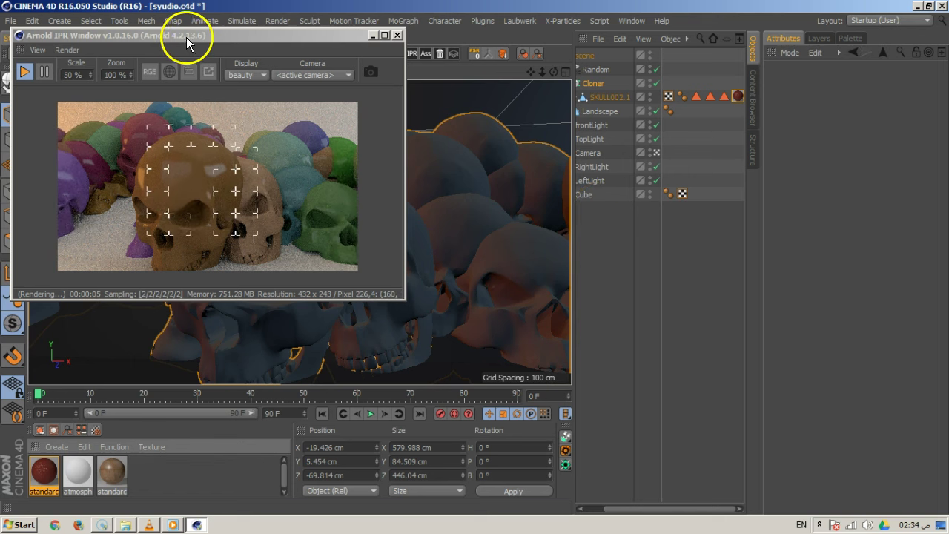
Step: Browse the tag categories available for the SKULL002.1 object, then dismiss the list without adding a tag
{"action": "left_click_drag", "start_coordinate": [186, 37], "coordinate": [242, 35]}
{"action": "left_click", "coordinate": [596, 97]}
{"action": "right_click", "coordinate": [593, 99]}
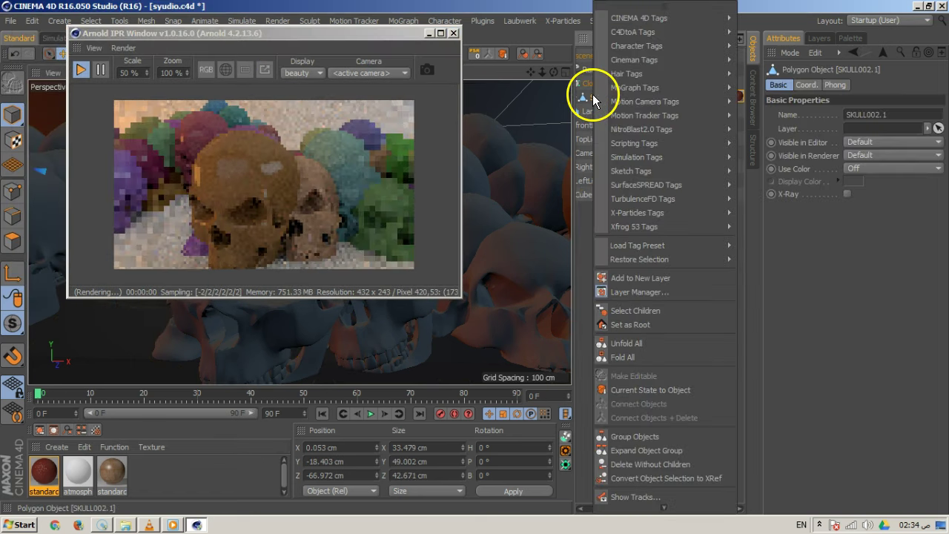
{"action": "mouse_move", "coordinate": [699, 18]}
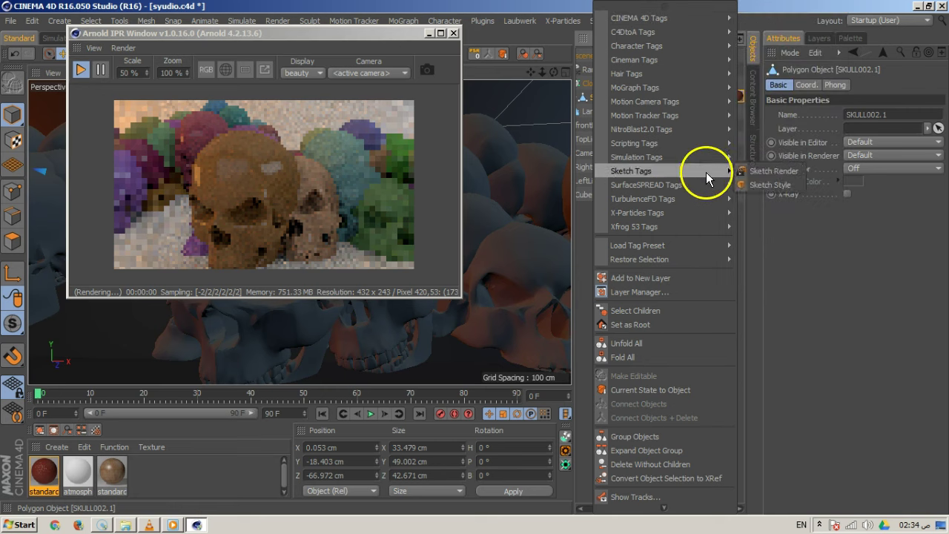
{"action": "mouse_move", "coordinate": [703, 171]}
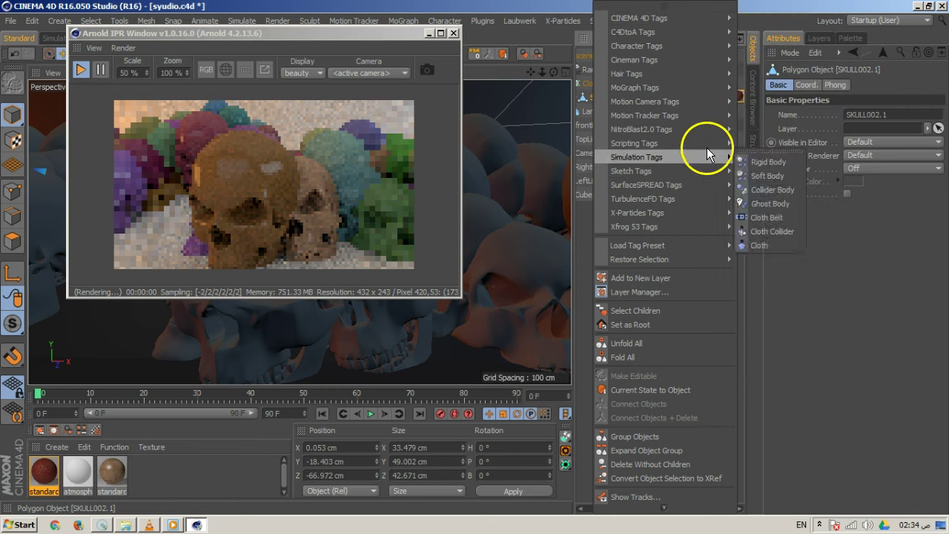
{"action": "mouse_move", "coordinate": [710, 132]}
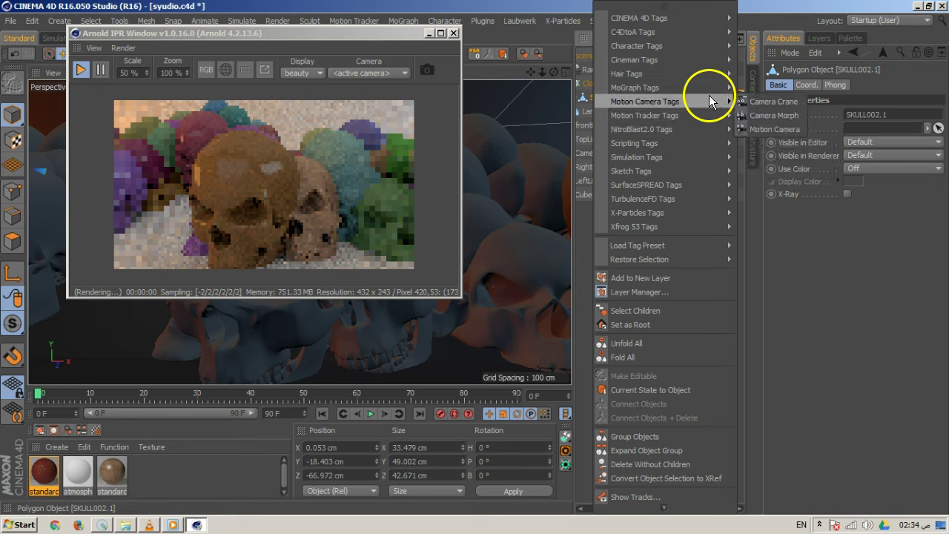
{"action": "mouse_move", "coordinate": [712, 85]}
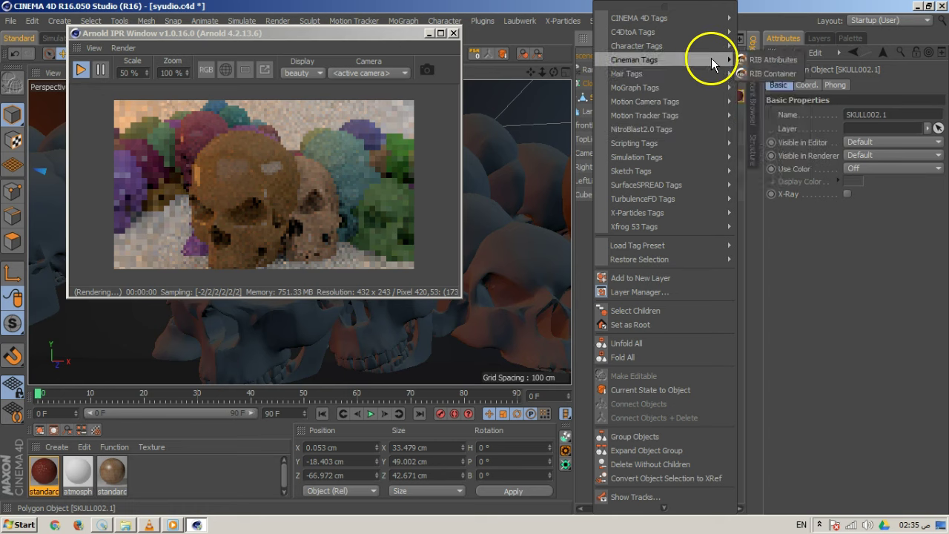
{"action": "mouse_move", "coordinate": [712, 46]}
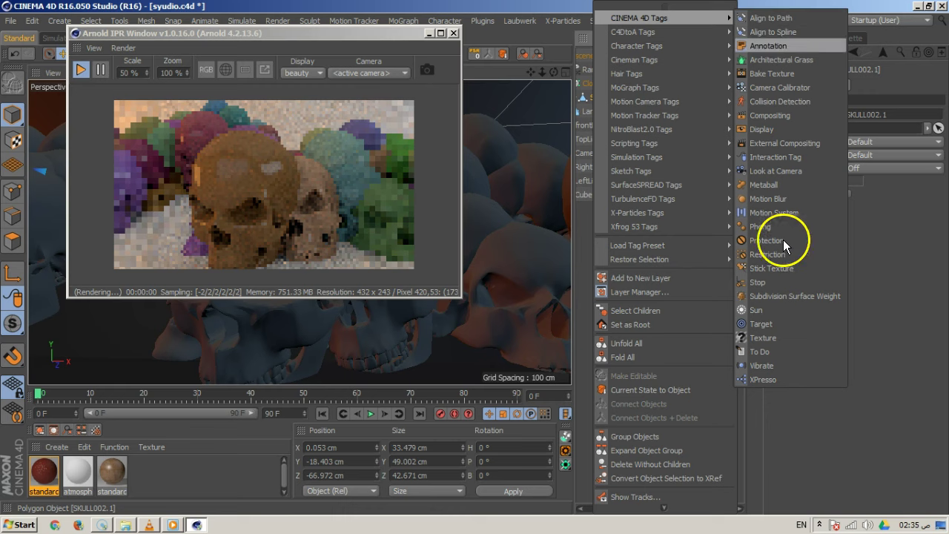
{"action": "left_click", "coordinate": [793, 440]}
Step: Search the available commands for "norma" and close the command search
{"action": "key", "text": "shift+c"}
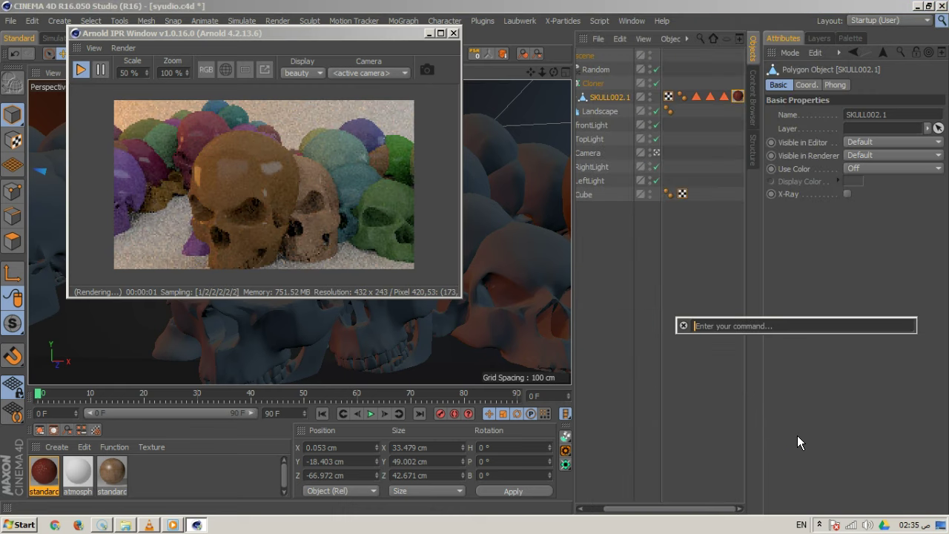
{"action": "type", "text": "norma"}
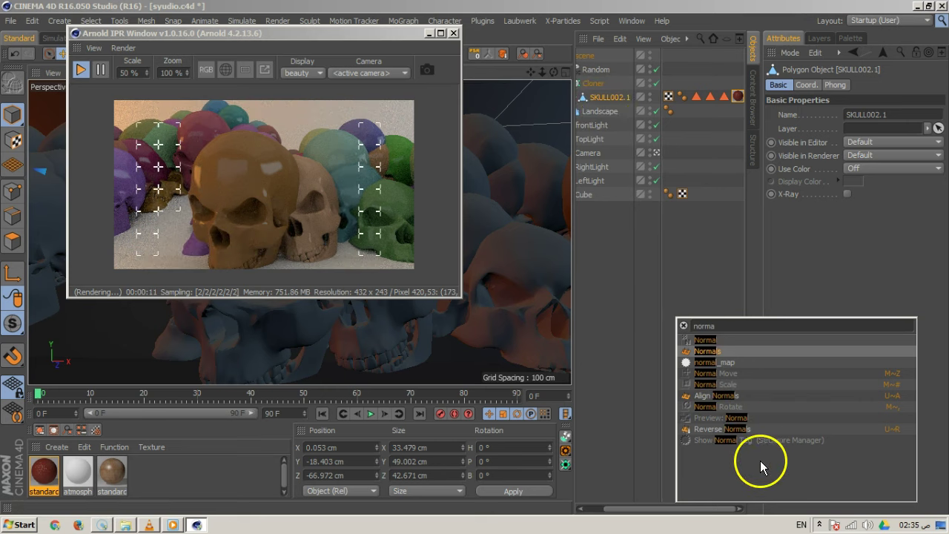
{"action": "left_click", "coordinate": [684, 326]}
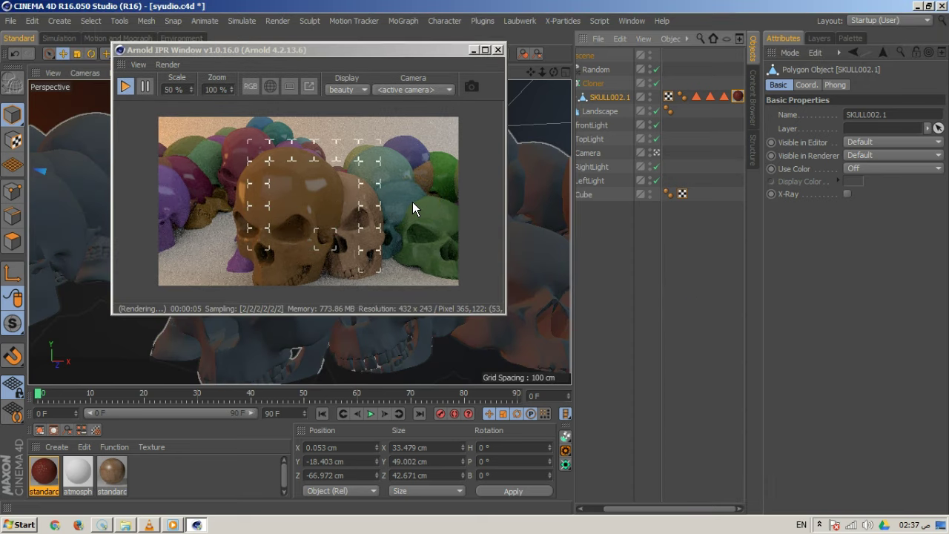
Step: Add a sphere with a 20 cm radius, place it under the Cloner, and clear the selection
{"action": "left_click_drag", "start_coordinate": [409, 203], "coordinate": [384, 226]}
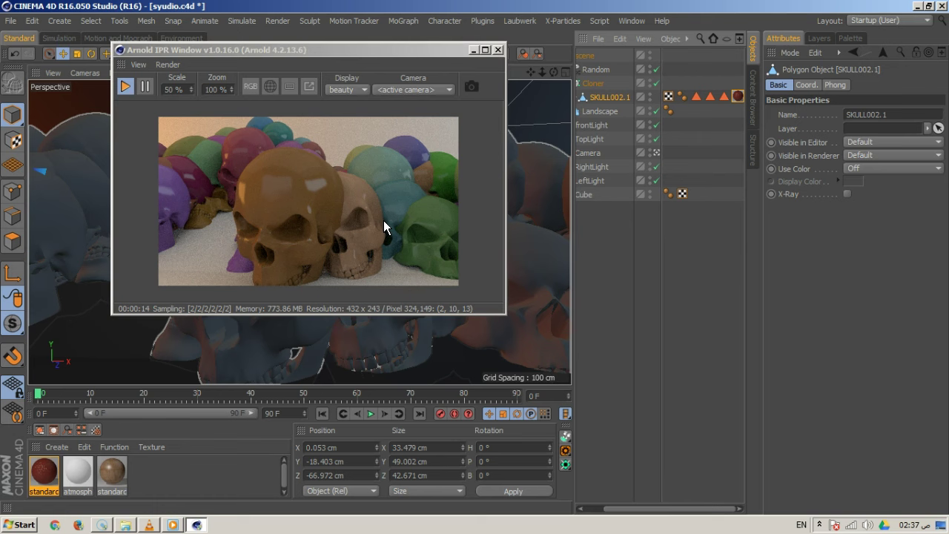
{"action": "left_click_drag", "start_coordinate": [291, 49], "coordinate": [287, 127]}
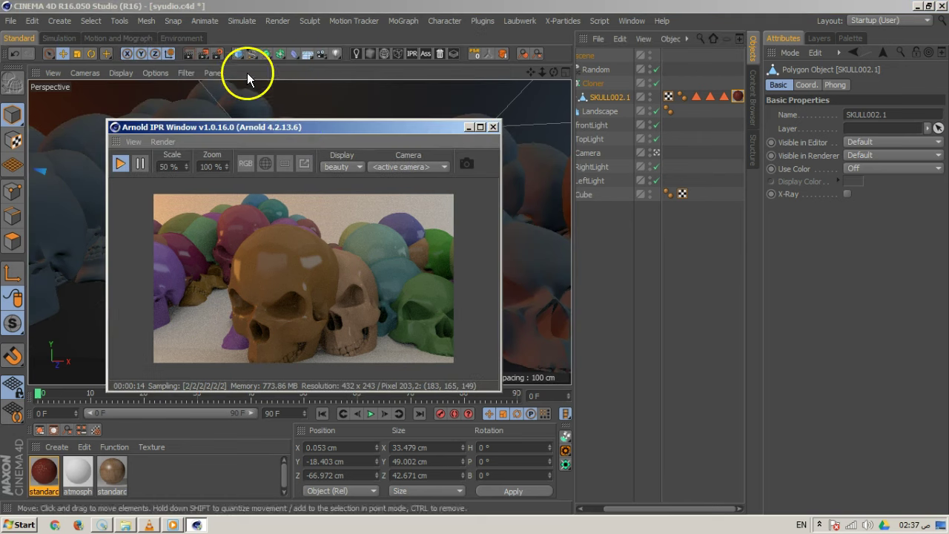
{"action": "left_click_drag", "start_coordinate": [240, 53], "coordinate": [489, 104]}
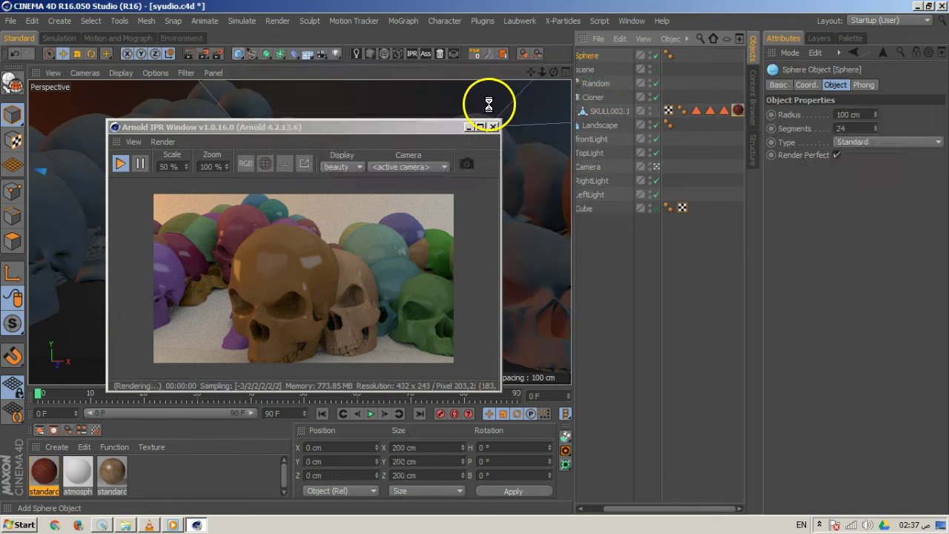
{"action": "left_click", "coordinate": [857, 115]}
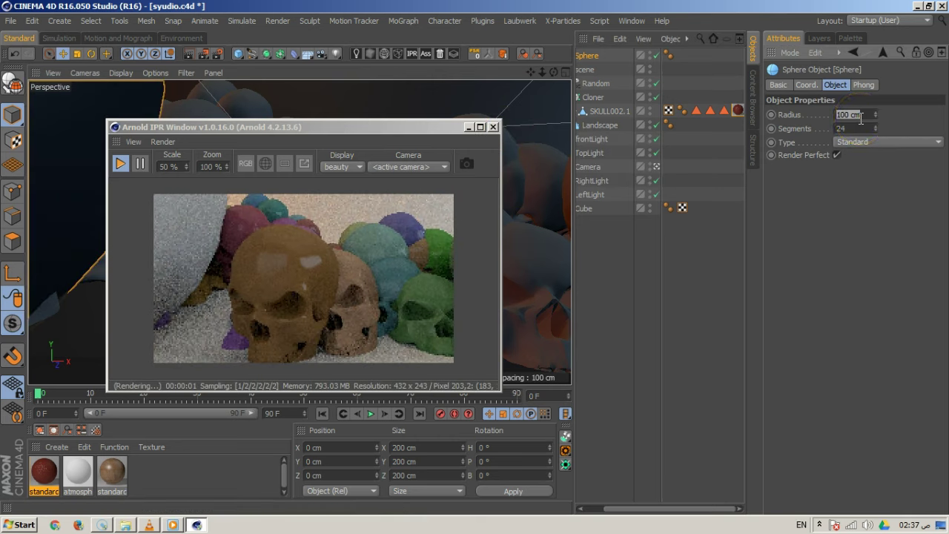
{"action": "type", "text": "20"}
{"action": "key", "text": "Return"}
{"action": "left_click_drag", "start_coordinate": [593, 57], "coordinate": [592, 97]}
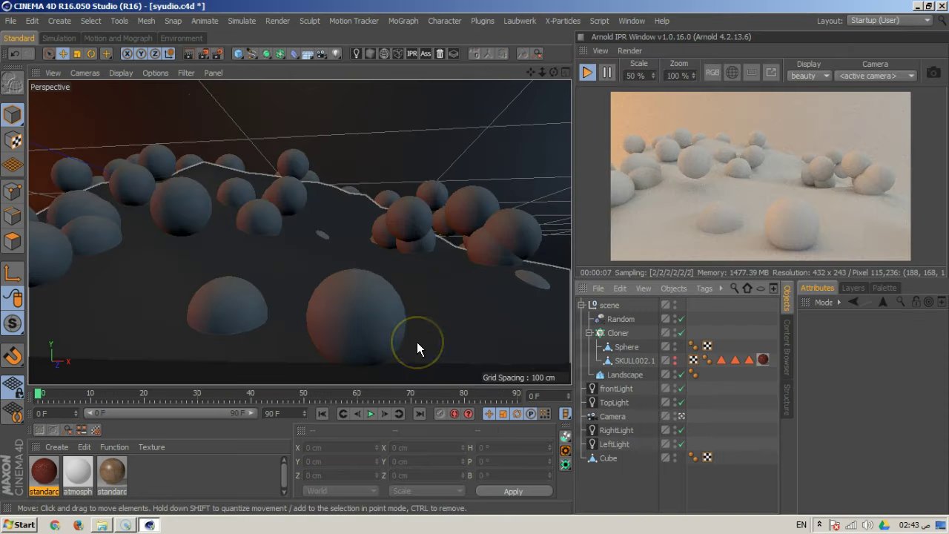
{"action": "left_click", "coordinate": [544, 328]}
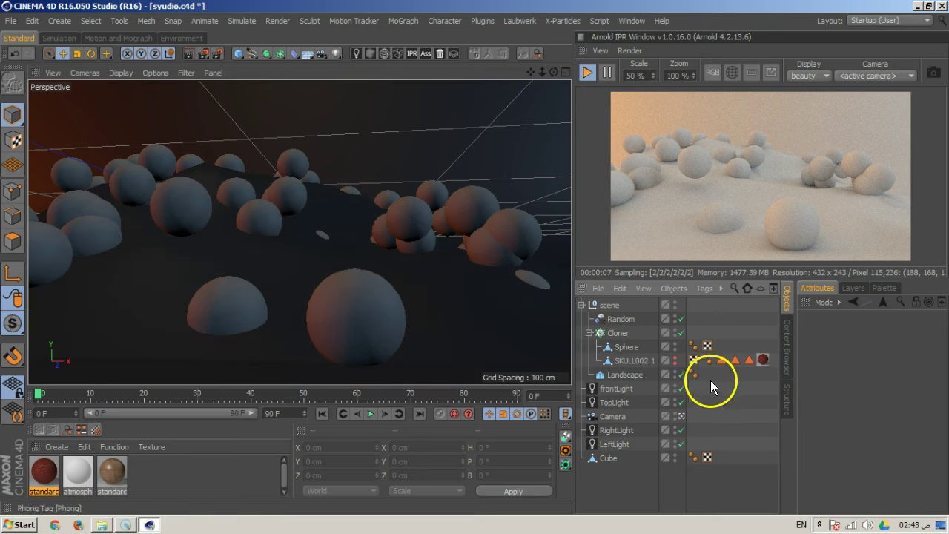
Step: Undock the Arnold IPR window and move it over the perspective viewport
{"action": "left_click", "coordinate": [581, 37]}
{"action": "left_click", "coordinate": [619, 140]}
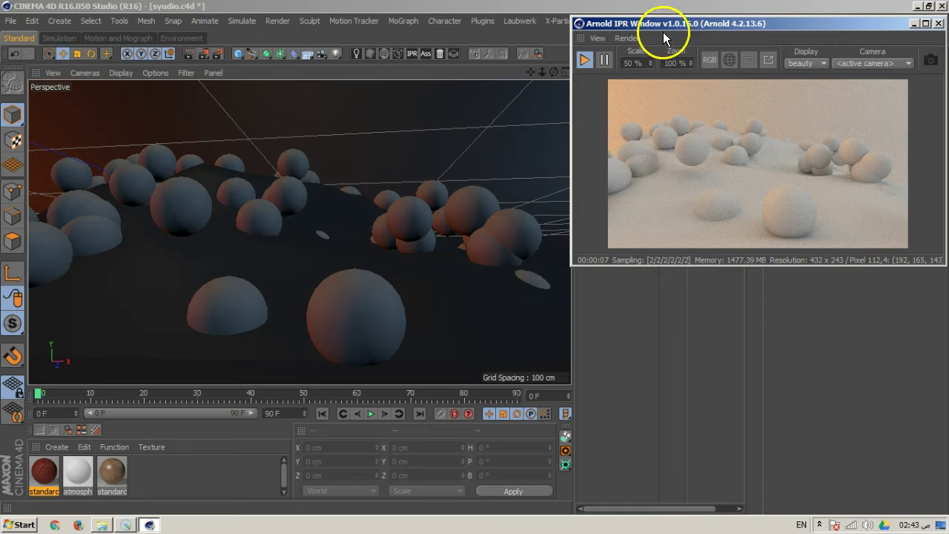
{"action": "left_click_drag", "start_coordinate": [663, 34], "coordinate": [155, 50]}
Step: Set the Arnold IPR render scale to 100% and enlarge the floating window to show more of the image
{"action": "double_click", "coordinate": [115, 89]}
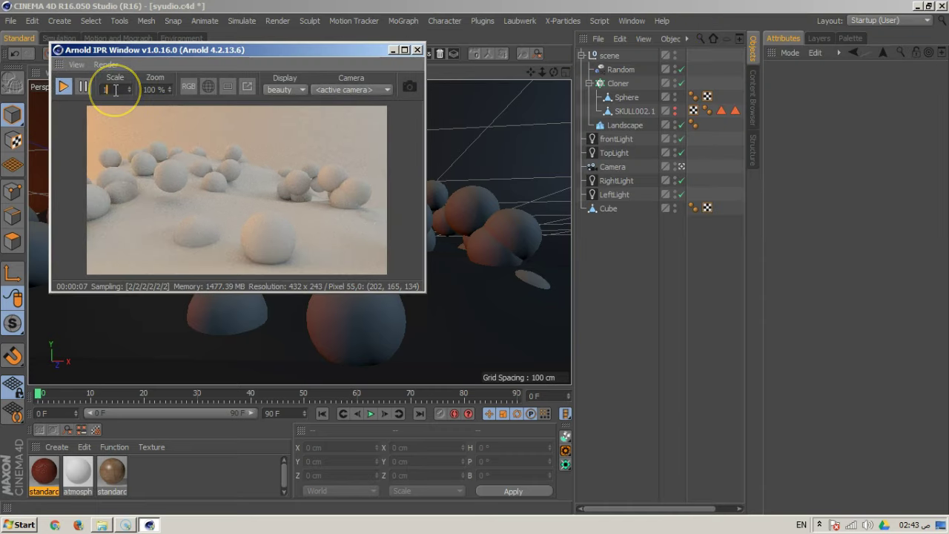
{"action": "type", "text": "100"}
{"action": "key", "text": "Return"}
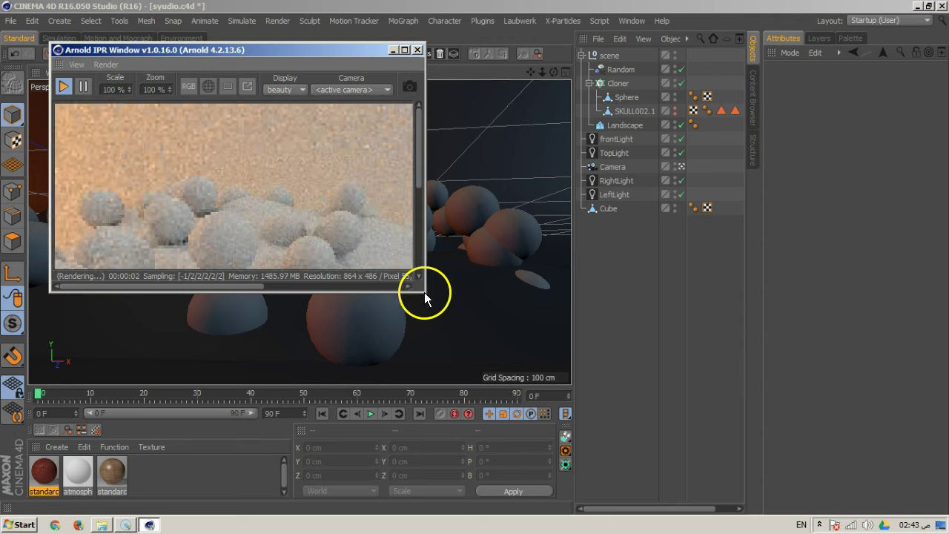
{"action": "left_click_drag", "start_coordinate": [425, 290], "coordinate": [577, 450]}
Step: Apply the red standard_01 material to the Sphere under the Cloner and open that material in the Material Editor beside the render
{"action": "left_click", "coordinate": [675, 112]}
{"action": "left_click_drag", "start_coordinate": [45, 473], "coordinate": [638, 98]}
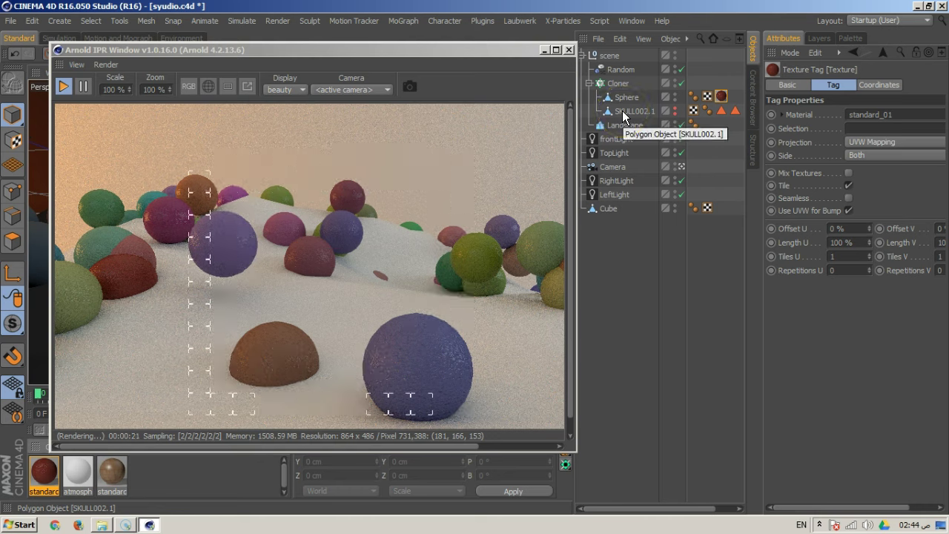
{"action": "left_click", "coordinate": [47, 470]}
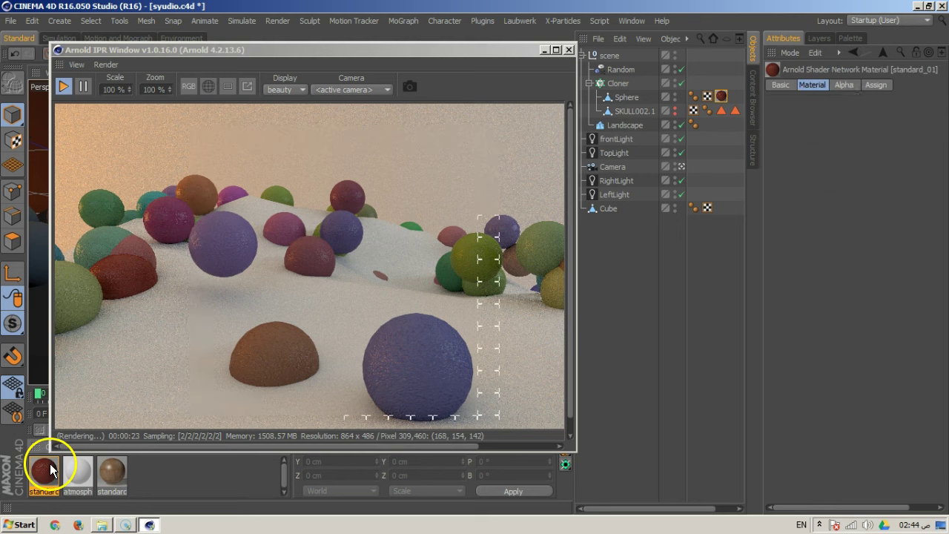
{"action": "double_click", "coordinate": [48, 471]}
{"action": "left_click_drag", "start_coordinate": [519, 116], "coordinate": [763, 43]}
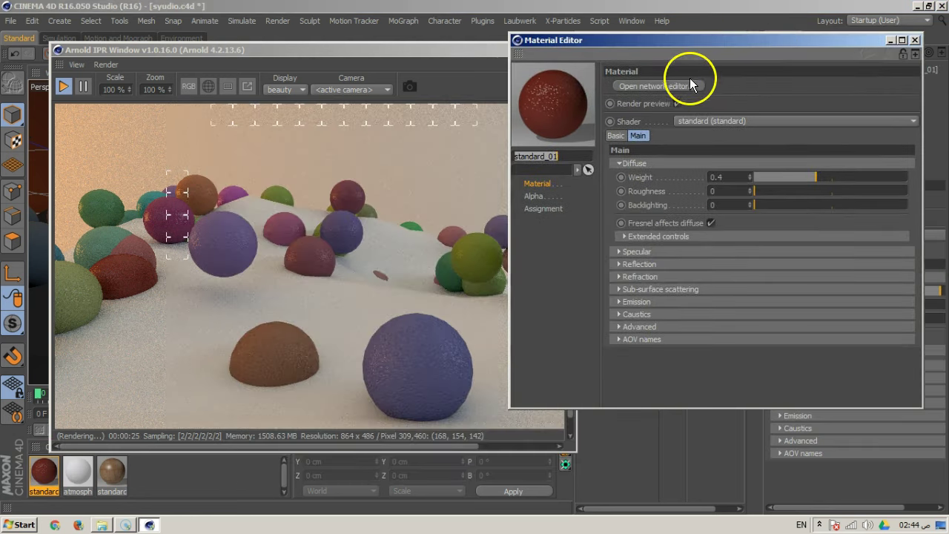
Step: In the material's shader network, load the 5_Years_Old_Normal image into the image node, copying the file to the project location
{"action": "left_click", "coordinate": [695, 81]}
{"action": "left_click", "coordinate": [374, 151]}
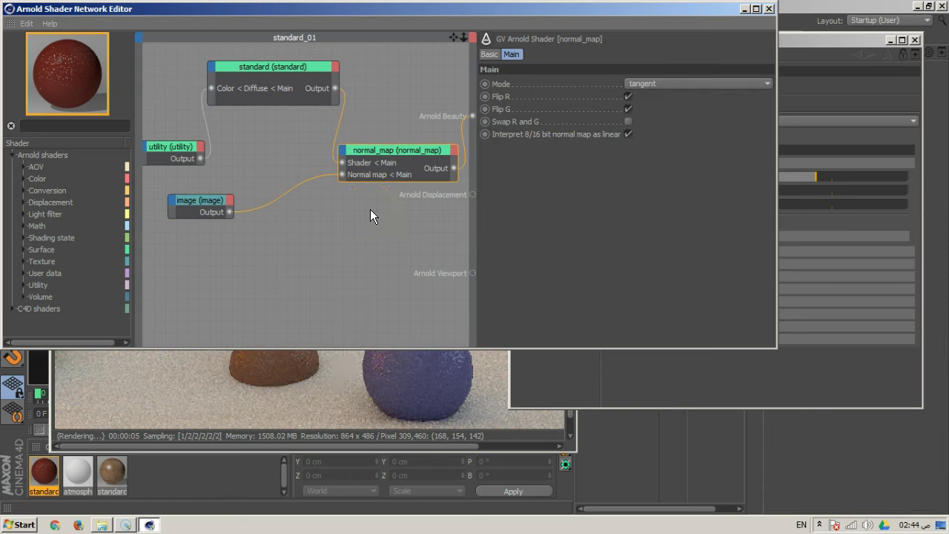
{"action": "left_click_drag", "start_coordinate": [206, 199], "coordinate": [200, 208]}
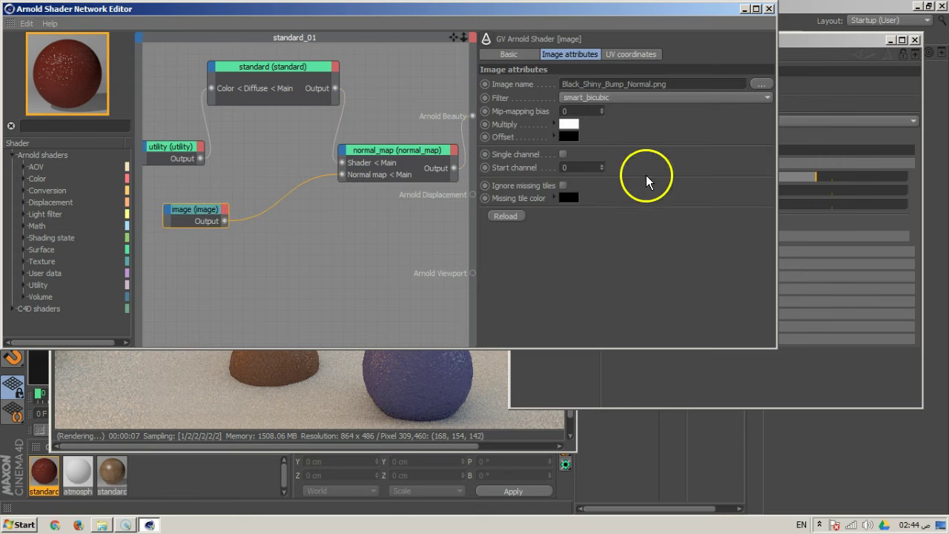
{"action": "left_click", "coordinate": [762, 83]}
{"action": "left_click", "coordinate": [569, 283]}
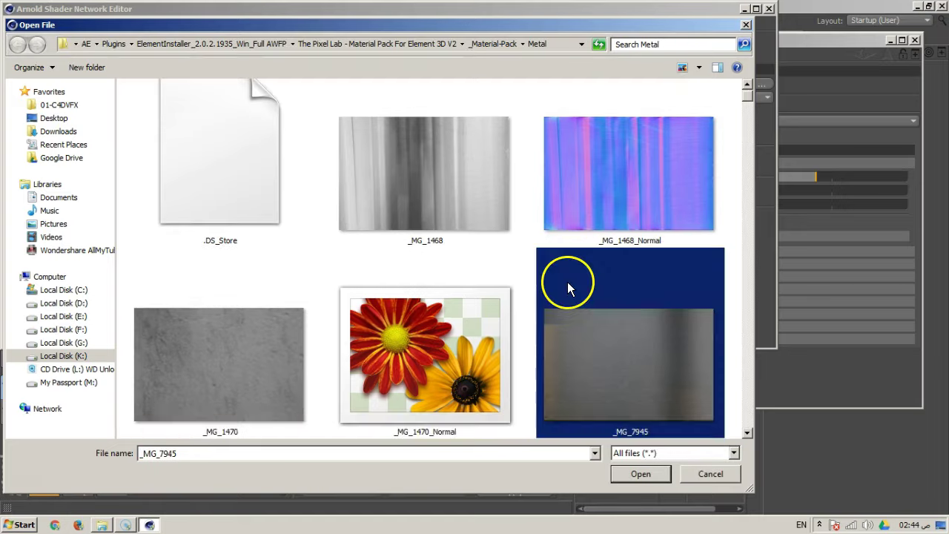
{"action": "scroll", "coordinate": [568, 282], "scroll_direction": "down", "scroll_amount": 5}
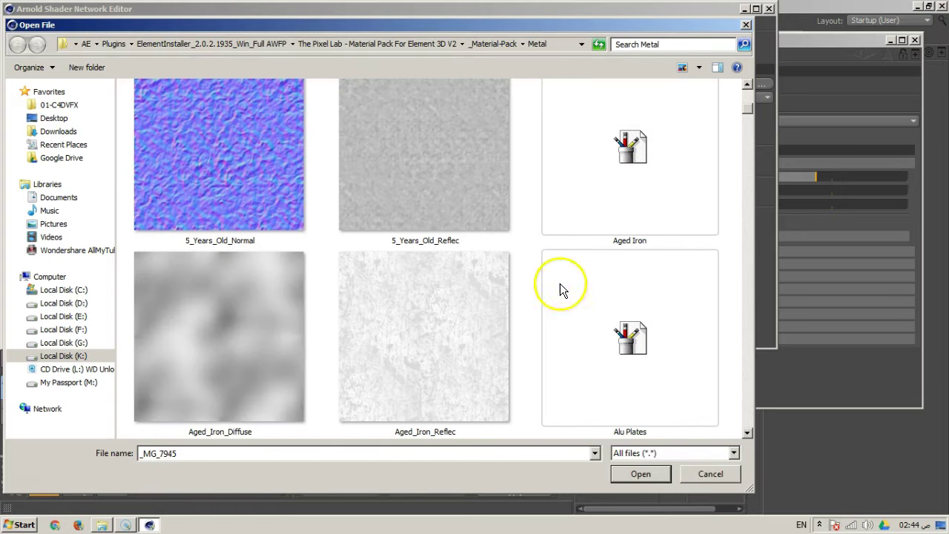
{"action": "left_click", "coordinate": [237, 201]}
{"action": "left_click", "coordinate": [642, 476]}
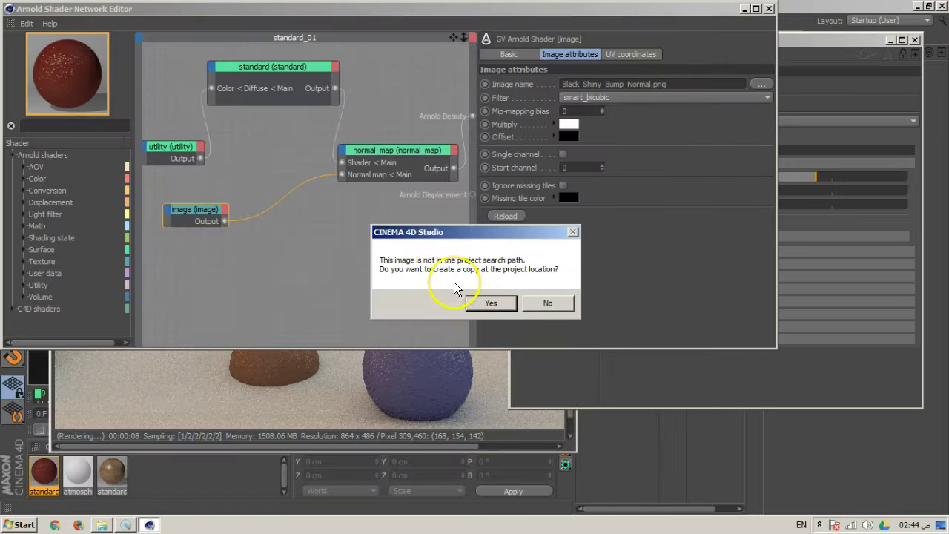
{"action": "left_click", "coordinate": [488, 302]}
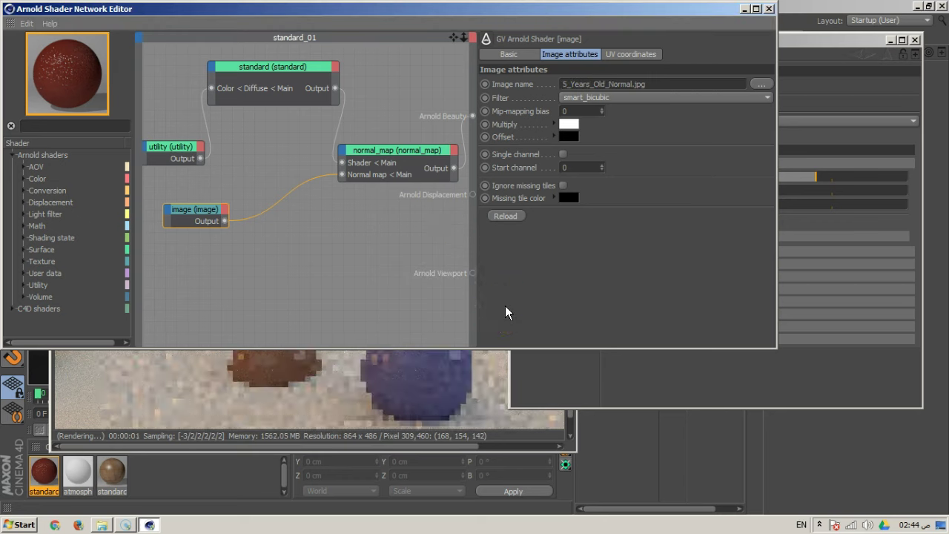
Step: Set the image node's UV Scale U to 1 and close the shader network editor
{"action": "left_click", "coordinate": [199, 224]}
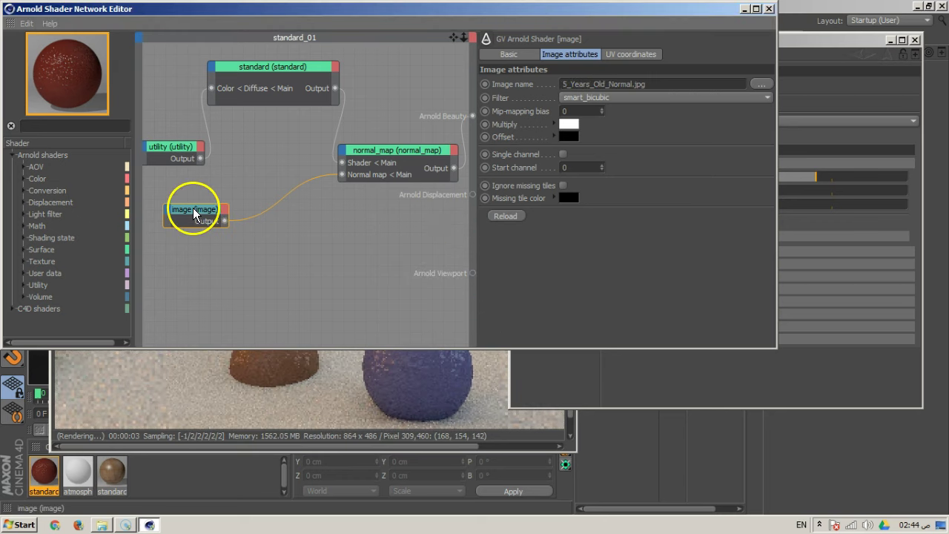
{"action": "left_click", "coordinate": [637, 54]}
{"action": "double_click", "coordinate": [553, 141]}
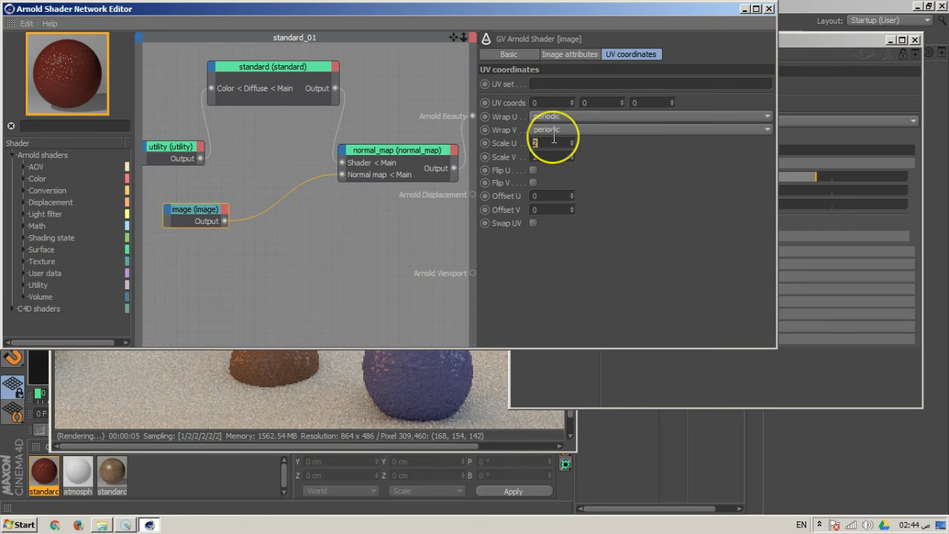
{"action": "type", "text": "1"}
{"action": "key", "text": "Return"}
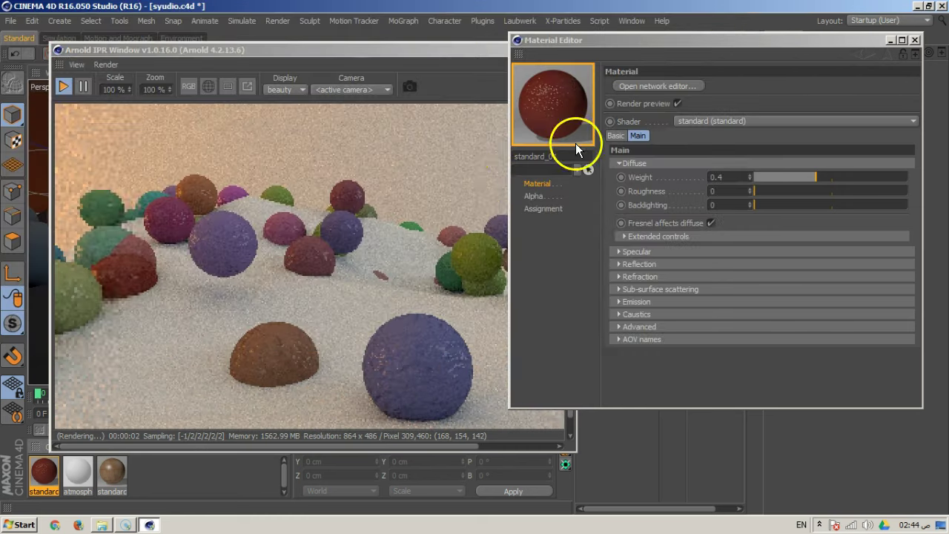
{"action": "left_click", "coordinate": [769, 8]}
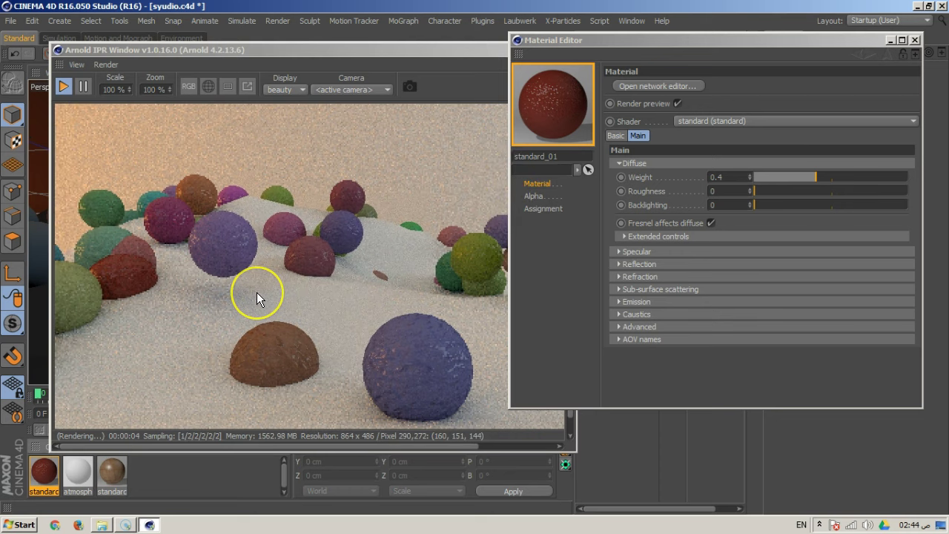
{"action": "left_click", "coordinate": [374, 345]}
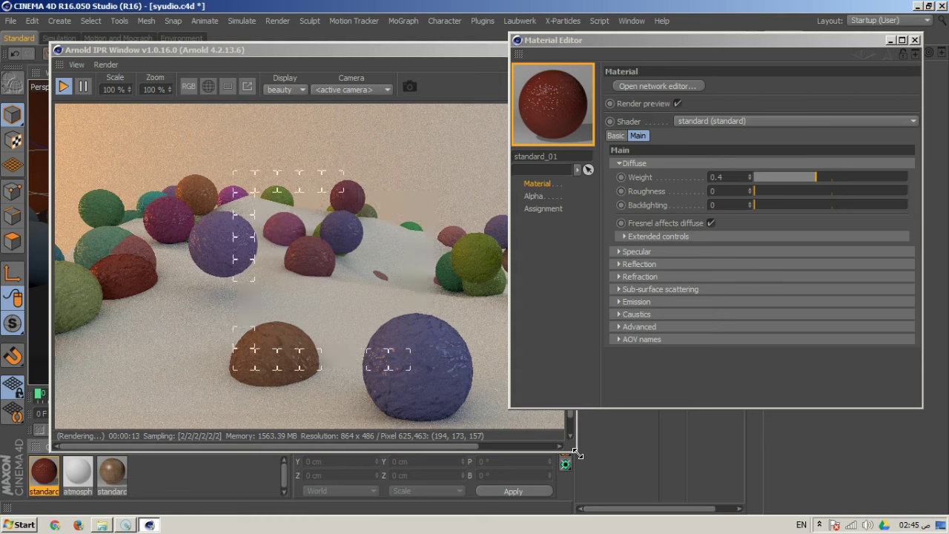
{"action": "left_click", "coordinate": [625, 473]}
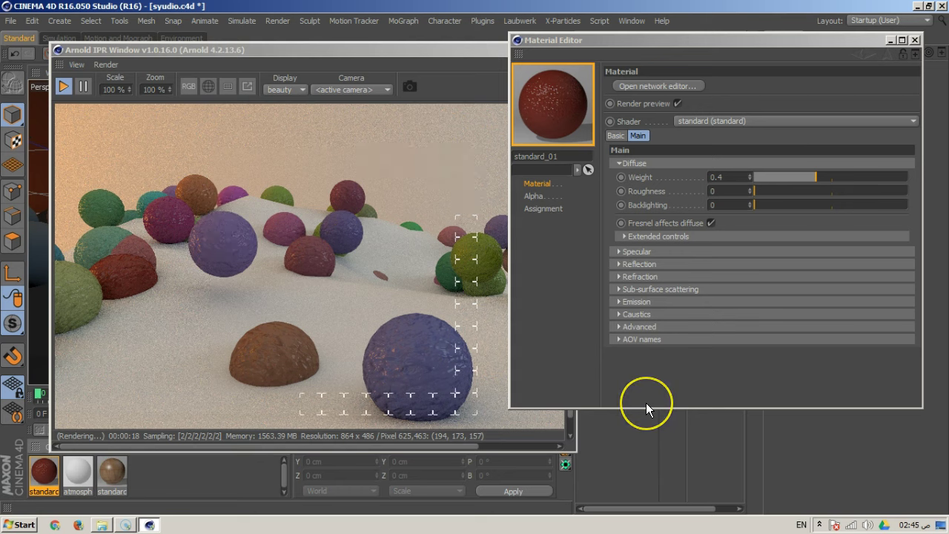
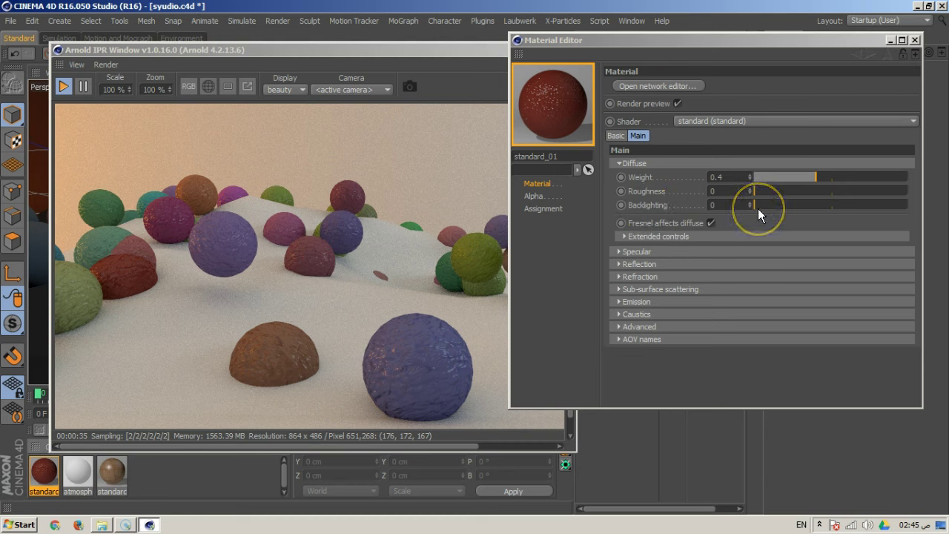
Step: Set the material's diffuse backlighting to 0.65 and its sub-surface scattering color to light orange
{"action": "left_click_drag", "start_coordinate": [758, 207], "coordinate": [855, 205]}
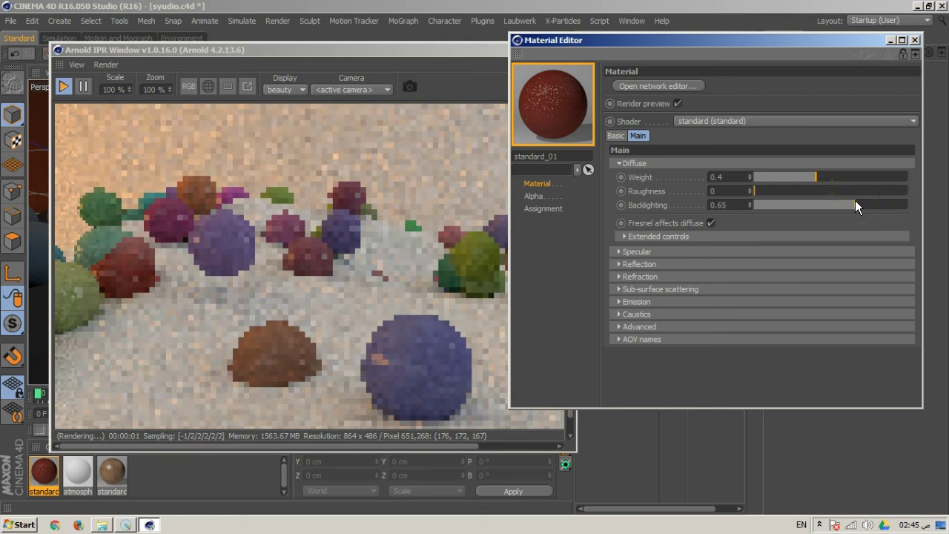
{"action": "left_click", "coordinate": [648, 291]}
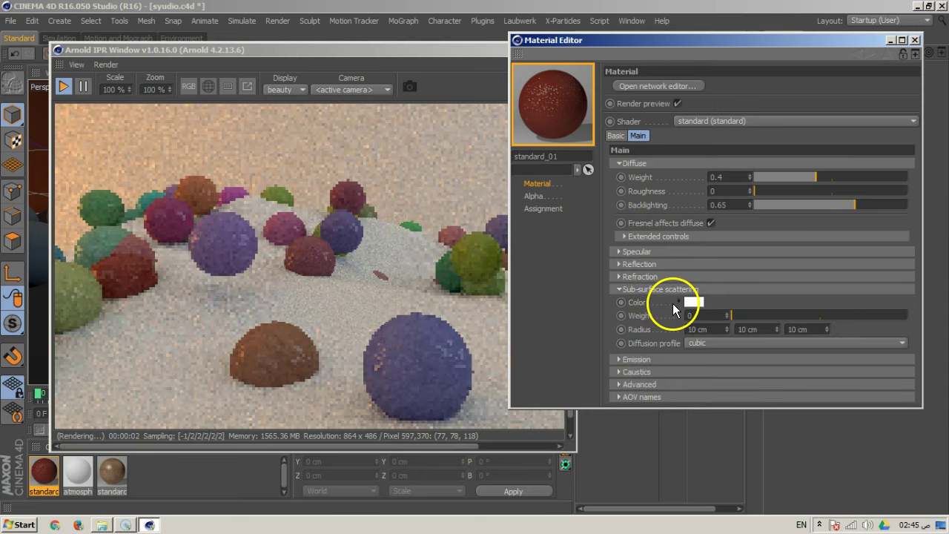
{"action": "left_click", "coordinate": [690, 304]}
{"action": "mouse_move", "coordinate": [658, 254]}
{"action": "left_mouse_down"}
{"action": "mouse_move", "coordinate": [689, 254]}
{"action": "mouse_move", "coordinate": [666, 254]}
{"action": "left_mouse_up"}
{"action": "left_click", "coordinate": [661, 261]}
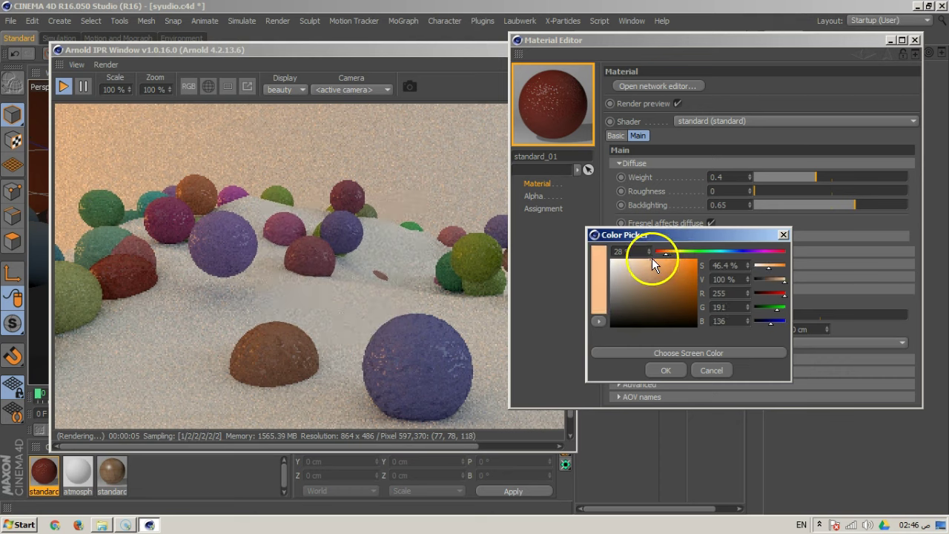
{"action": "left_click", "coordinate": [666, 370]}
Step: Set the sub-surface scattering weight to 0.19 and try 200, 150 and 100 cm for the first radius value
{"action": "left_click_drag", "start_coordinate": [735, 317], "coordinate": [800, 319]}
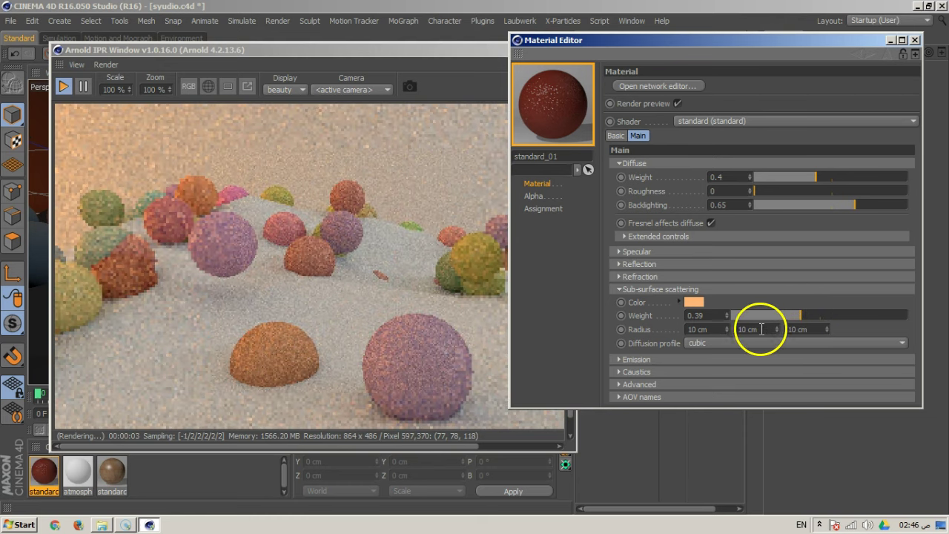
{"action": "left_click_drag", "start_coordinate": [791, 318], "coordinate": [766, 319]}
{"action": "left_click", "coordinate": [714, 328]}
{"action": "type", "text": "200"}
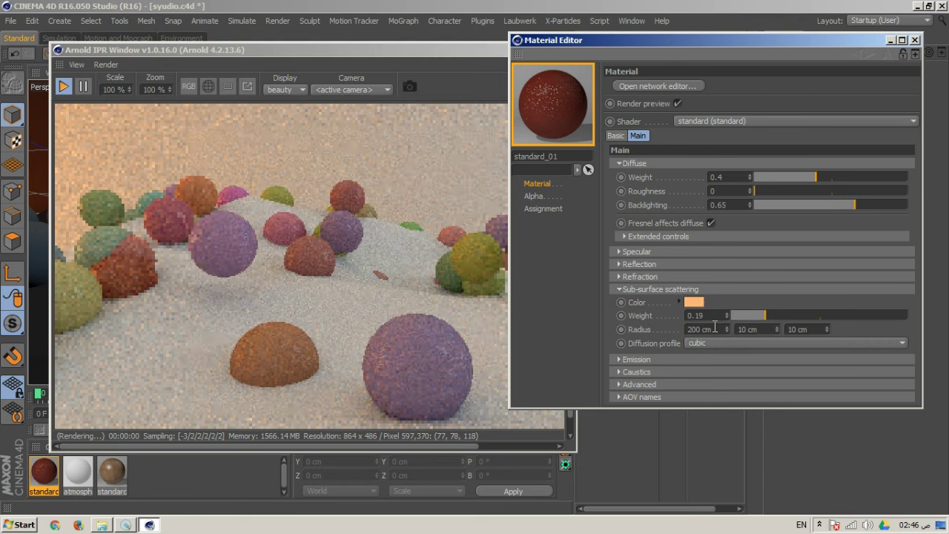
{"action": "key", "text": "Return"}
{"action": "left_click", "coordinate": [714, 329]}
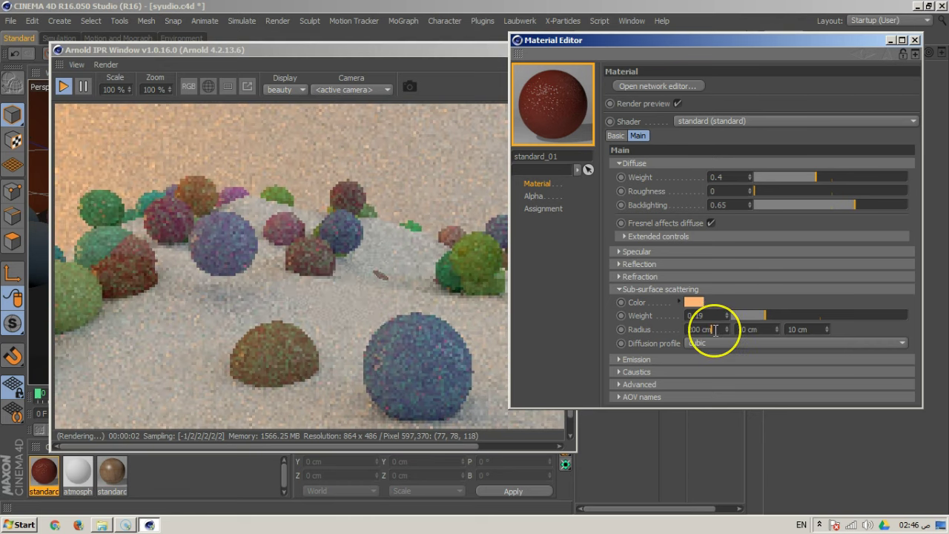
{"action": "type", "text": "150"}
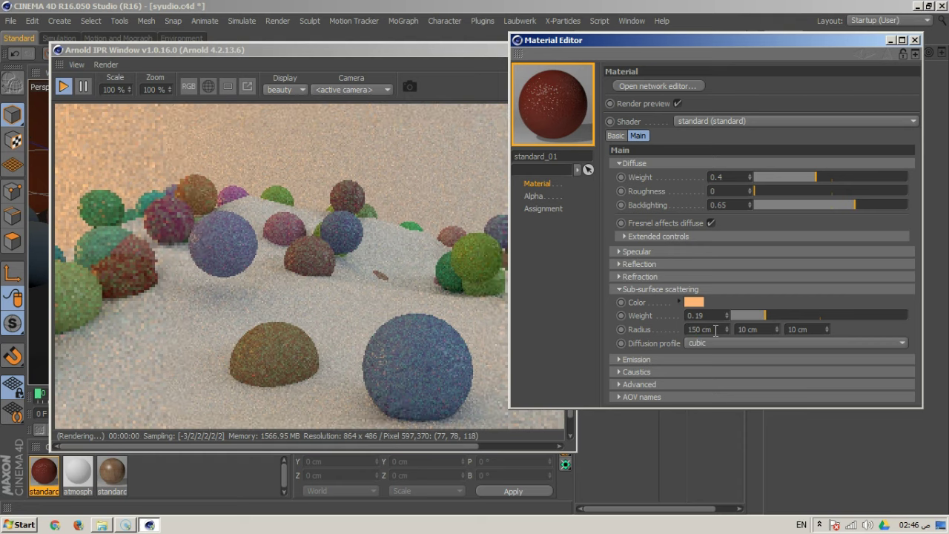
{"action": "key", "text": "Return"}
{"action": "left_click", "coordinate": [712, 330]}
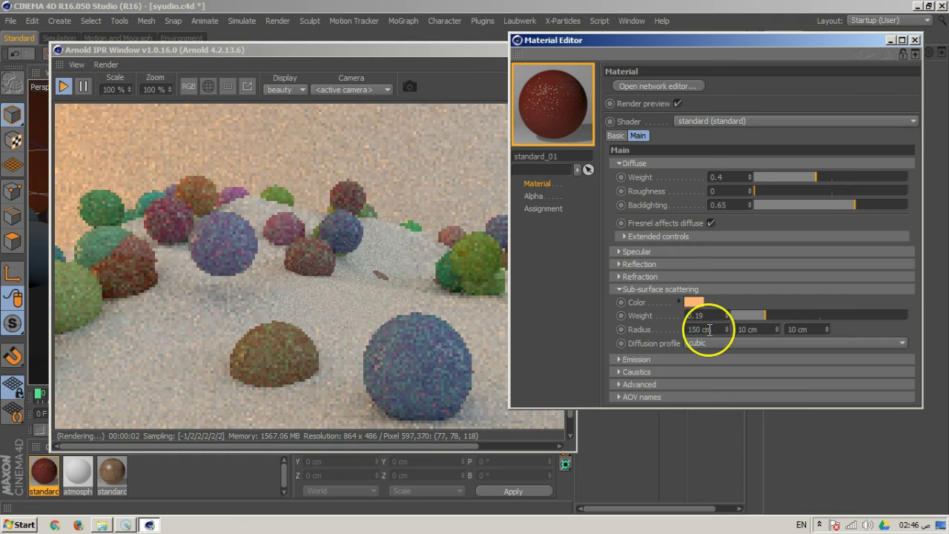
{"action": "type", "text": "100"}
{"action": "key", "text": "Return"}
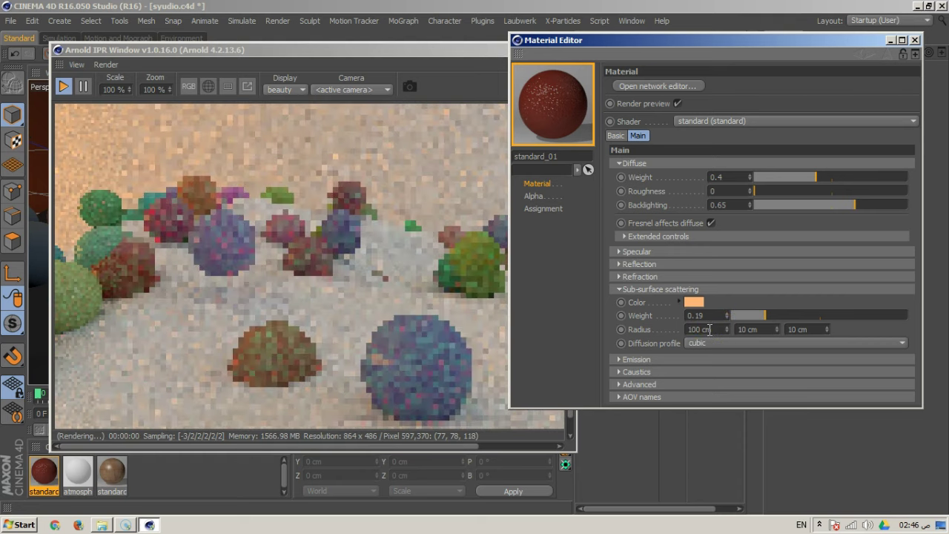
Step: Set the three sub-surface scattering radius values to 50 cm, 5 cm and 5 cm
{"action": "left_click", "coordinate": [710, 330]}
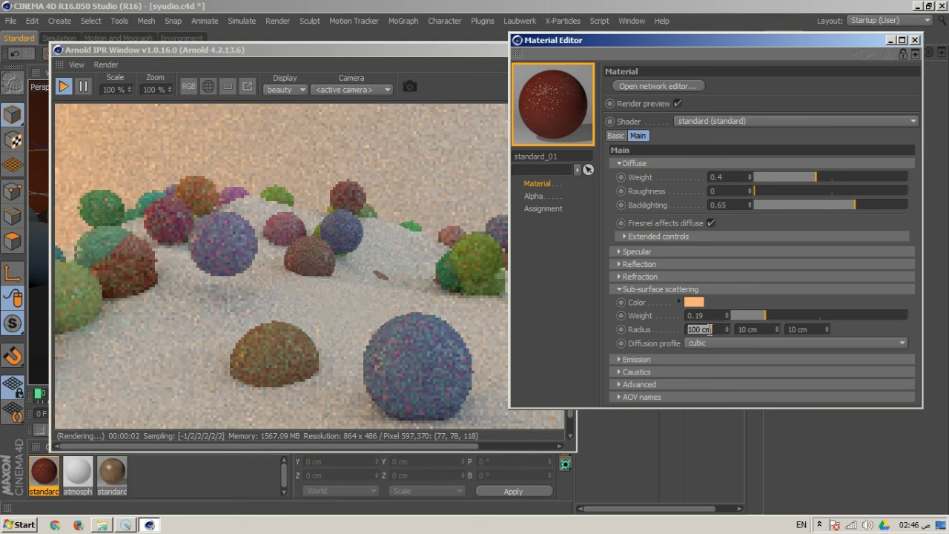
{"action": "type", "text": "50"}
{"action": "key", "text": "Return"}
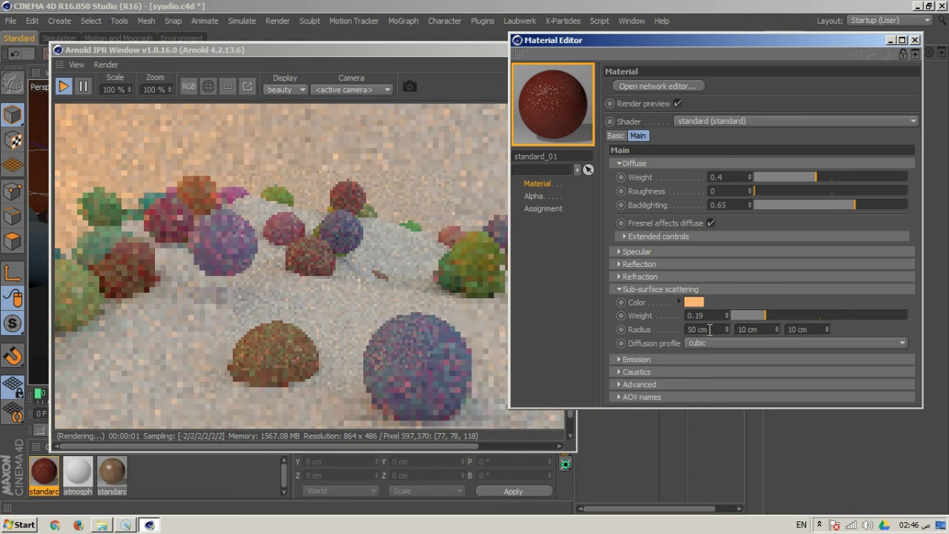
{"action": "left_click", "coordinate": [764, 331]}
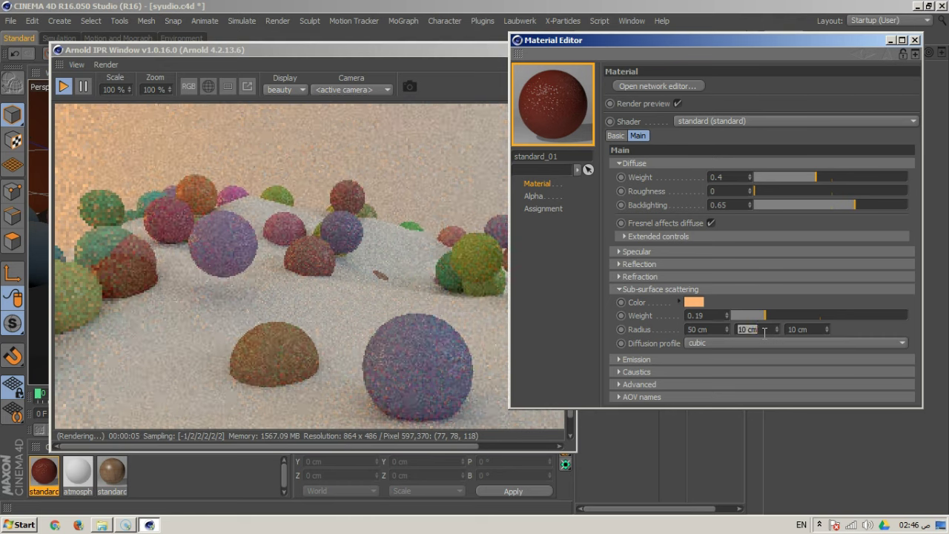
{"action": "type", "text": "5"}
{"action": "key", "text": "Return"}
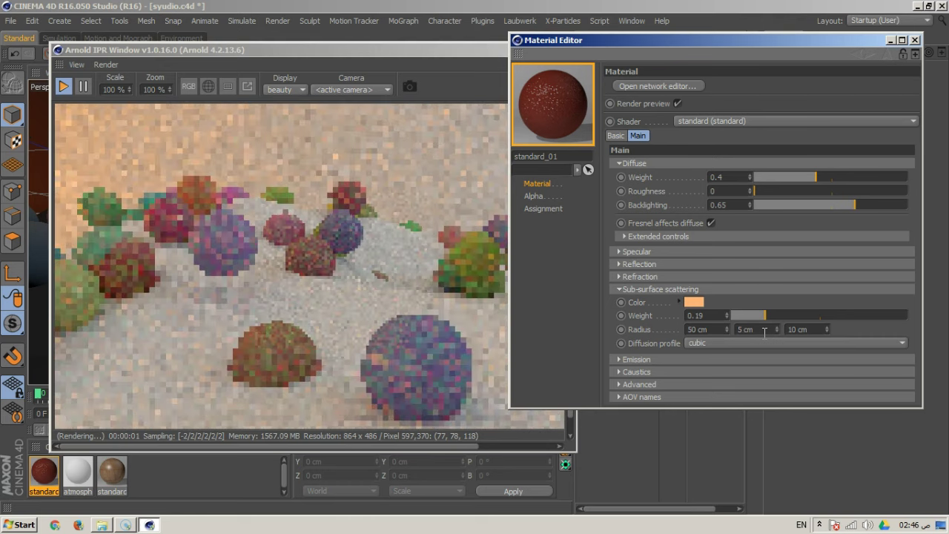
{"action": "left_click", "coordinate": [787, 331]}
{"action": "type", "text": "5"}
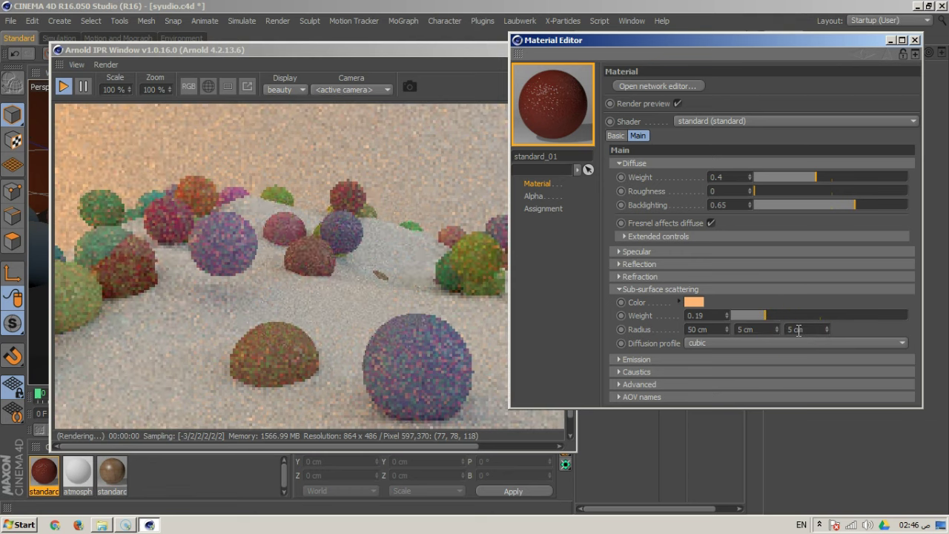
{"action": "key", "text": "Return"}
Step: Raise the sub-surface scattering weight to 0.49 and check the spheres in the IPR render
{"action": "left_click_drag", "start_coordinate": [784, 314], "coordinate": [819, 318]}
{"action": "left_click", "coordinate": [797, 329]}
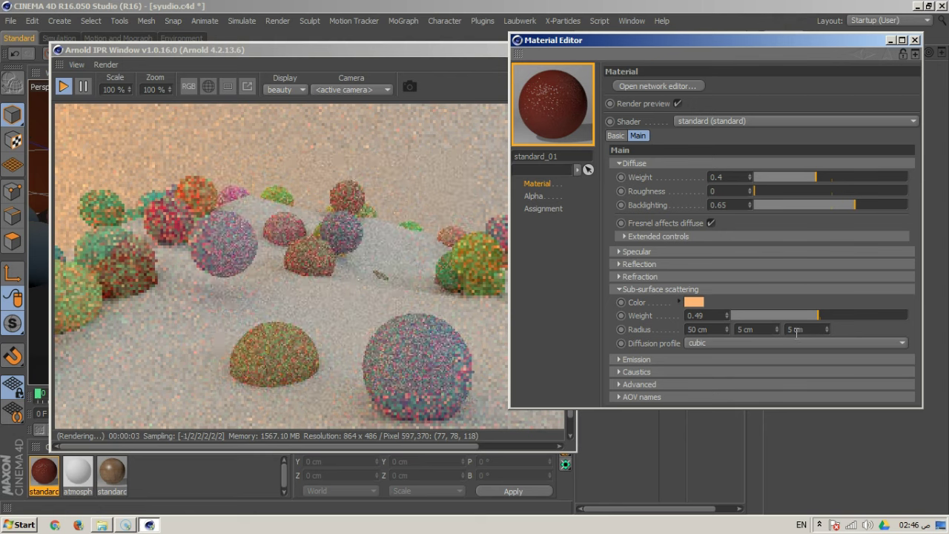
{"action": "left_click", "coordinate": [787, 331]}
{"action": "left_click", "coordinate": [204, 220]}
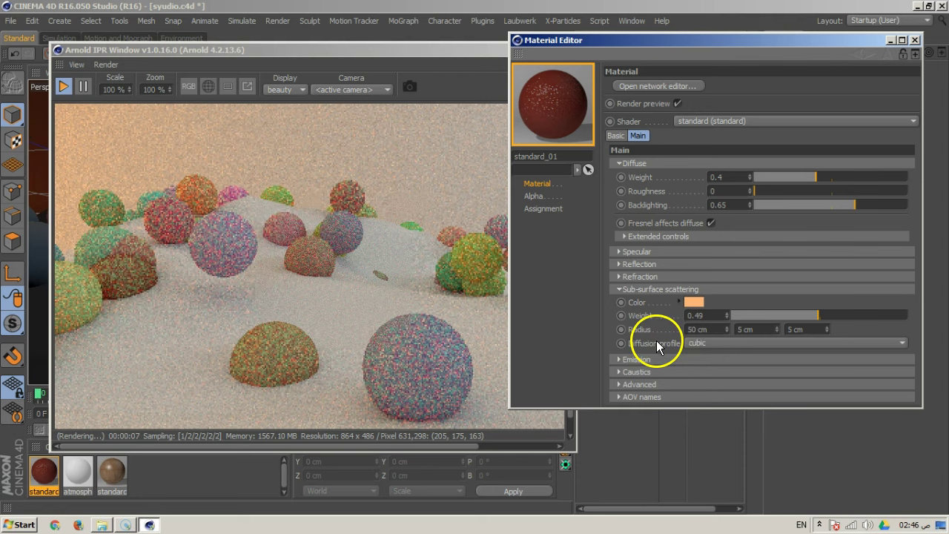
Step: Switch the sub-surface scattering diffusion profile to empirical and set the diffuse backlighting to 0
{"action": "left_click", "coordinate": [693, 343]}
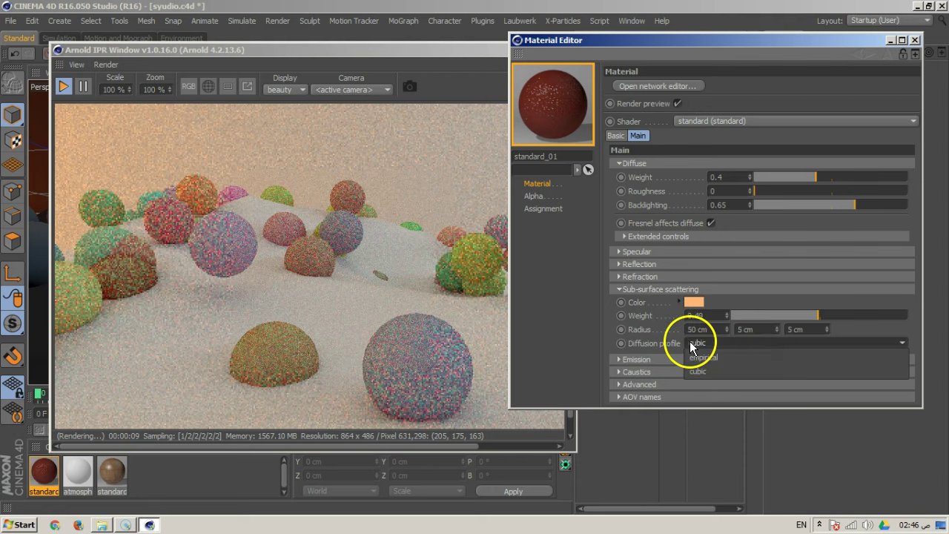
{"action": "left_click", "coordinate": [698, 357]}
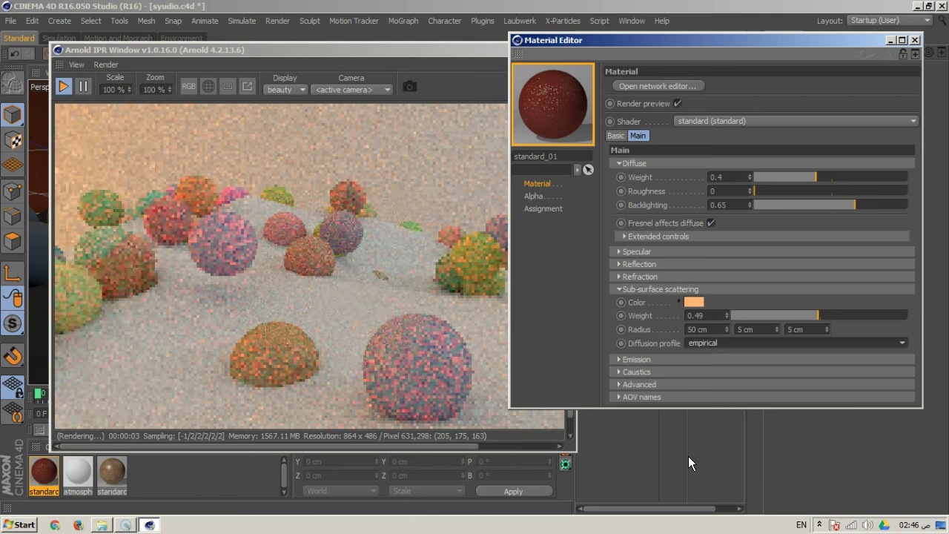
{"action": "left_click", "coordinate": [394, 383]}
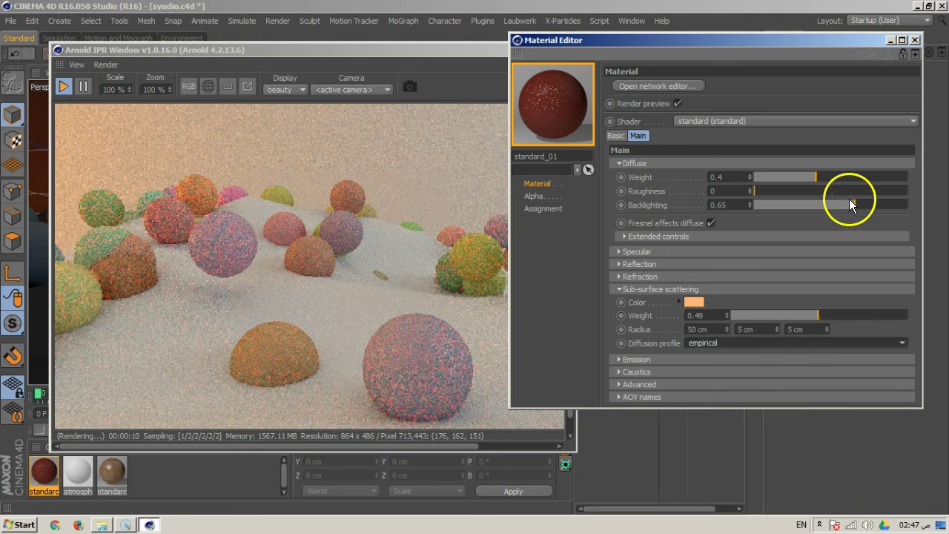
{"action": "left_click_drag", "start_coordinate": [849, 199], "coordinate": [843, 204]}
{"action": "left_click_drag", "start_coordinate": [746, 207], "coordinate": [754, 261]}
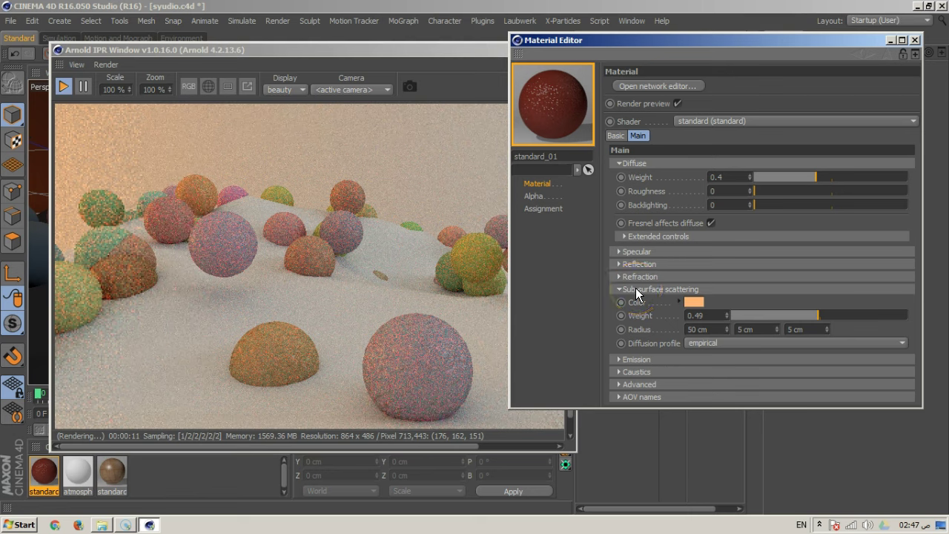
Step: Set the material's sub-surface scattering weight to 0
{"action": "left_click", "coordinate": [716, 289]}
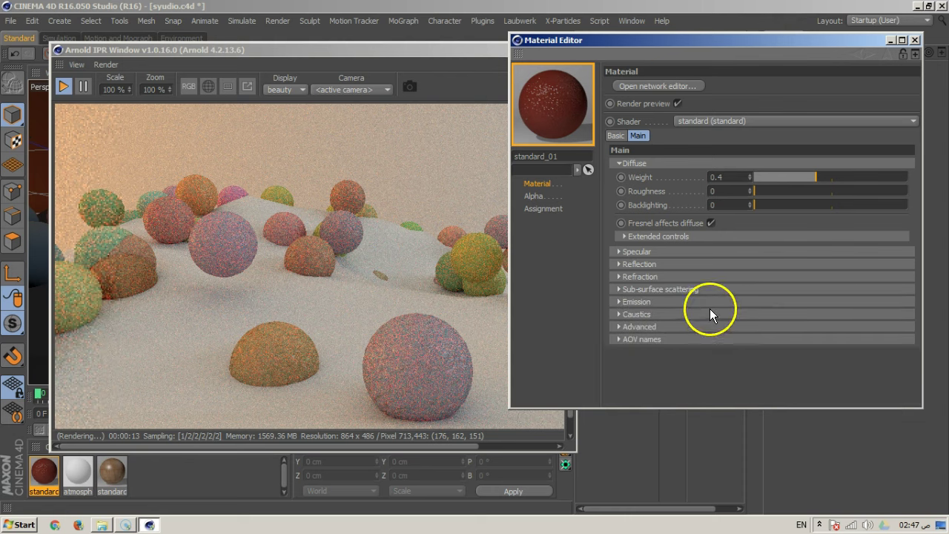
{"action": "left_click_drag", "start_coordinate": [683, 45], "coordinate": [355, 53]}
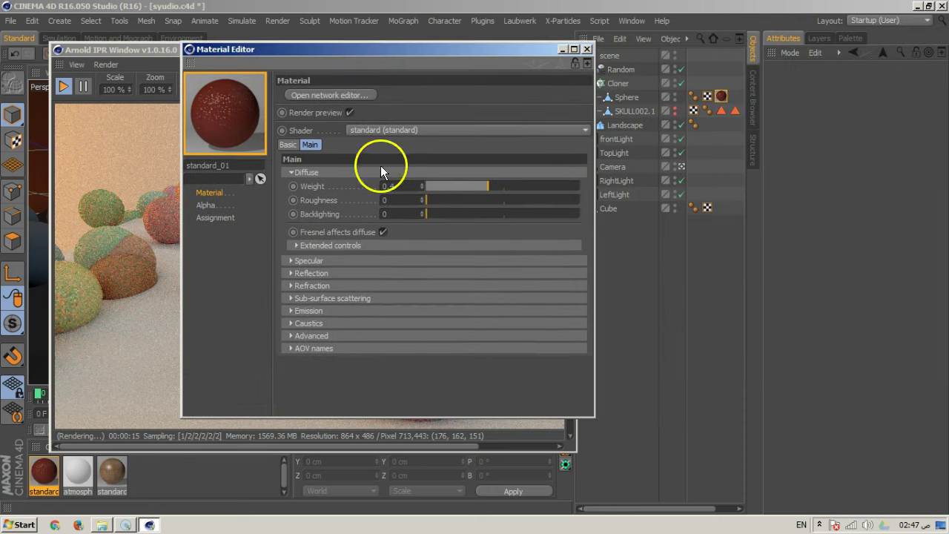
{"action": "left_click", "coordinate": [327, 298]}
{"action": "double_click", "coordinate": [386, 325]}
{"action": "type", "text": "0"}
{"action": "key", "text": "Return"}
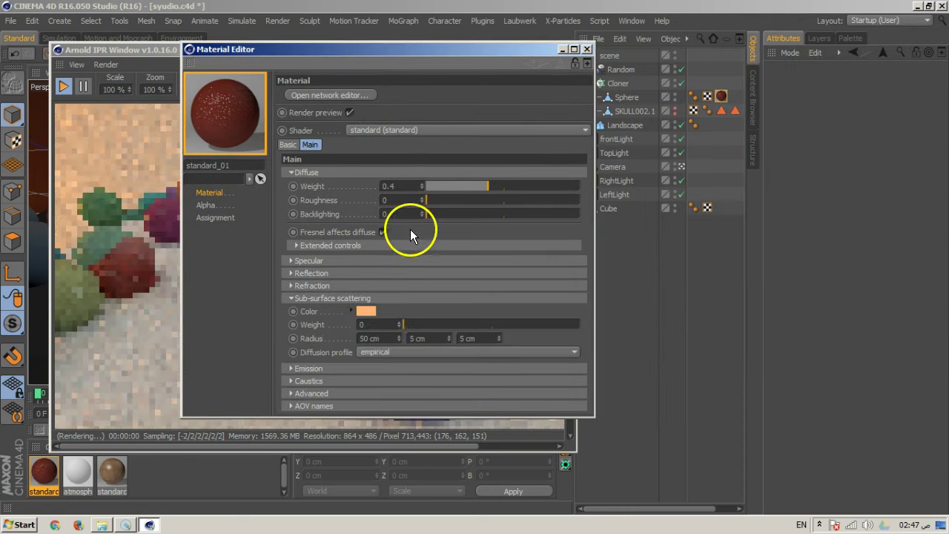
Step: Disable RightLight, LeftLight and TopLight, keeping only frontLight enabled to darken the scene
{"action": "left_click_drag", "start_coordinate": [501, 49], "coordinate": [580, 401]}
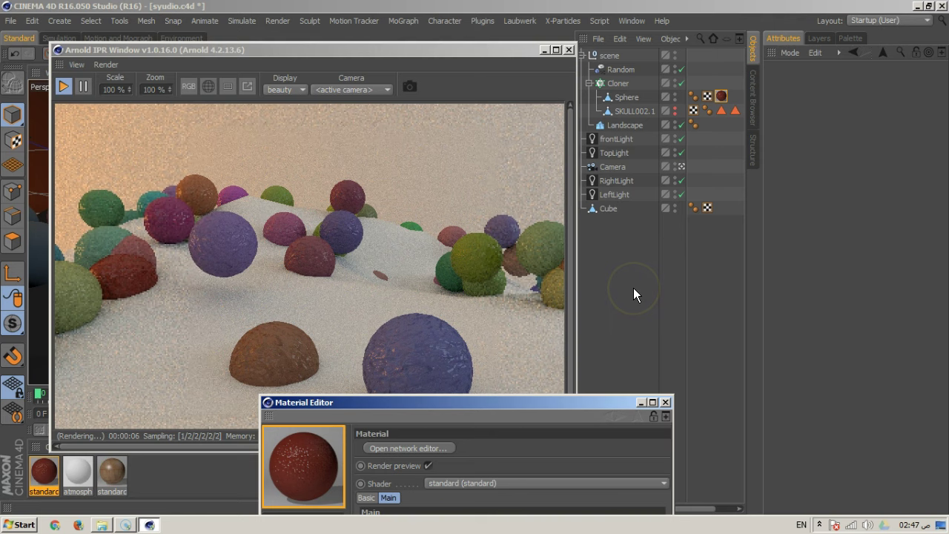
{"action": "left_click", "coordinate": [682, 180]}
{"action": "left_click", "coordinate": [681, 194]}
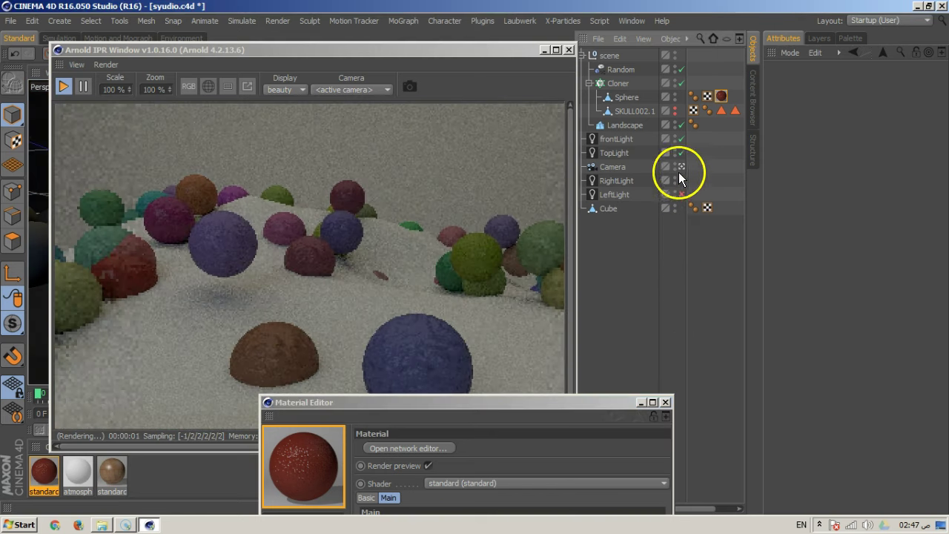
{"action": "left_click", "coordinate": [681, 140]}
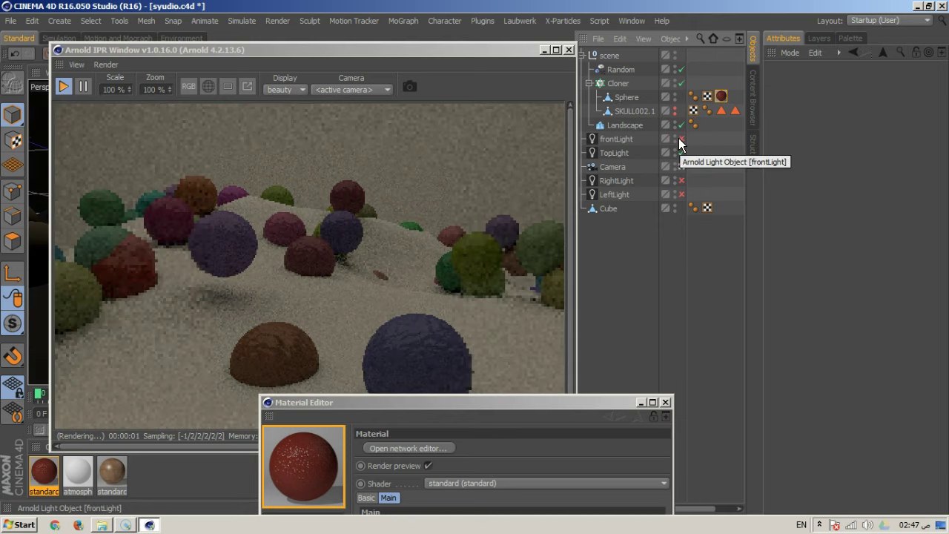
{"action": "left_click", "coordinate": [681, 153]}
{"action": "left_click", "coordinate": [682, 140]}
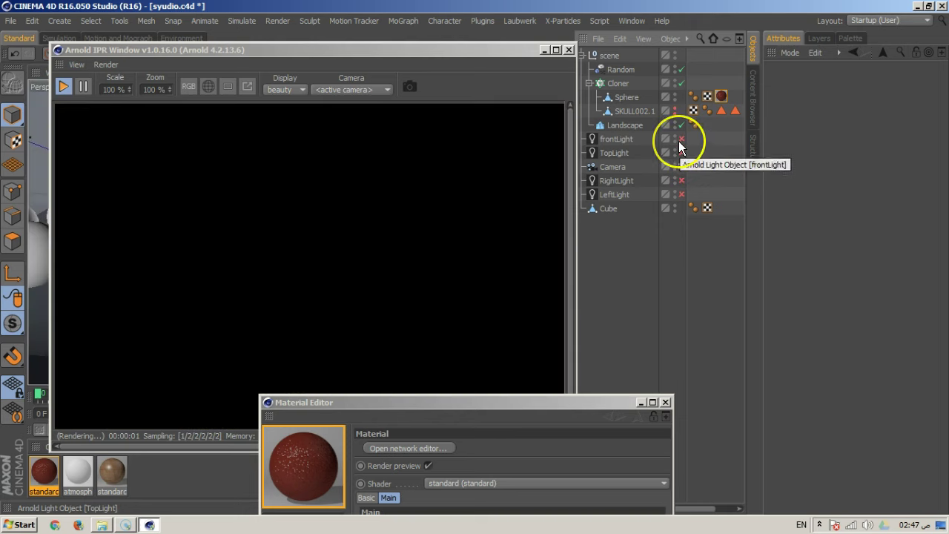
Step: Raise the material's emission scale to 0.91 with the white emission color
{"action": "left_click_drag", "start_coordinate": [403, 401], "coordinate": [612, 59]}
{"action": "left_click", "coordinate": [627, 375]}
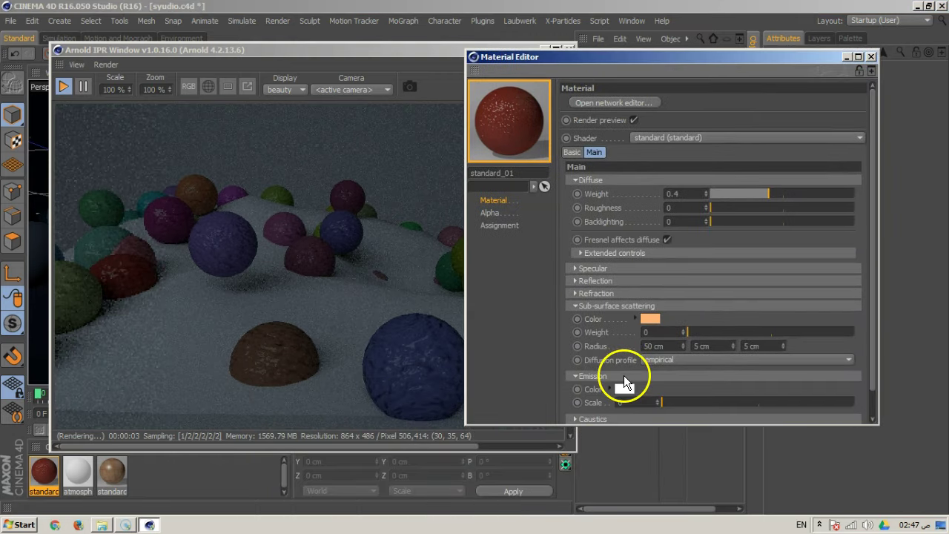
{"action": "left_click", "coordinate": [635, 305]}
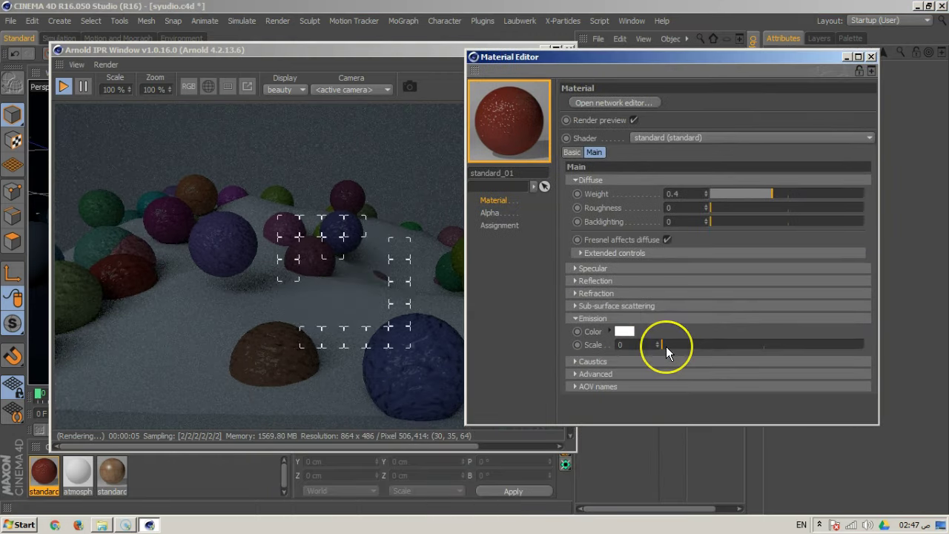
{"action": "left_click_drag", "start_coordinate": [666, 347], "coordinate": [847, 349]}
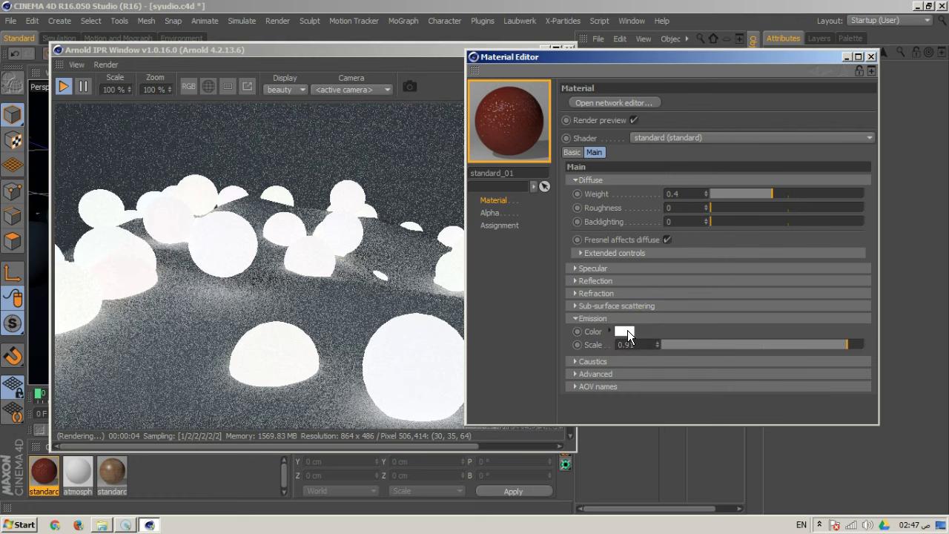
Step: In the shader network, connect the utility node's output to the standard shader's emission color, and close the network editor
{"action": "left_click", "coordinate": [641, 102]}
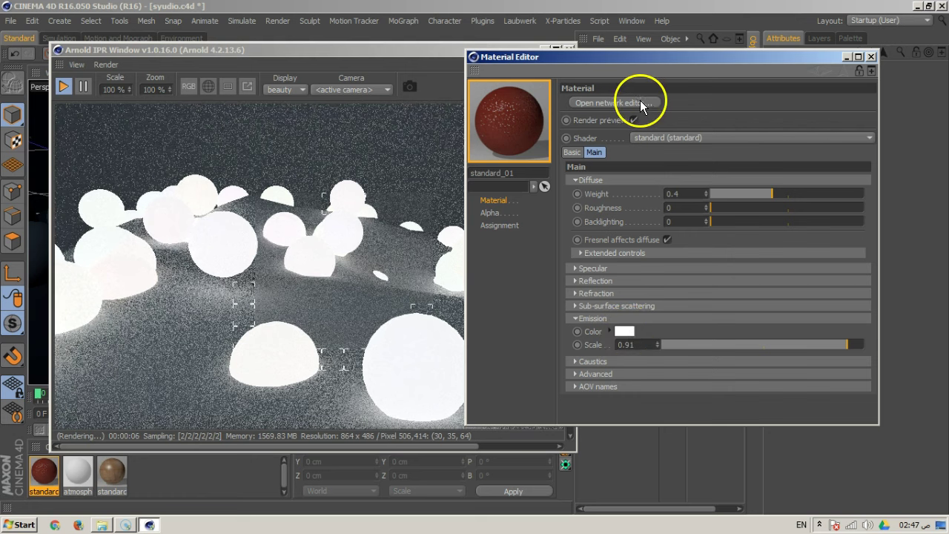
{"action": "left_click_drag", "start_coordinate": [430, 170], "coordinate": [402, 160]}
{"action": "left_click_drag", "start_coordinate": [270, 68], "coordinate": [236, 68]}
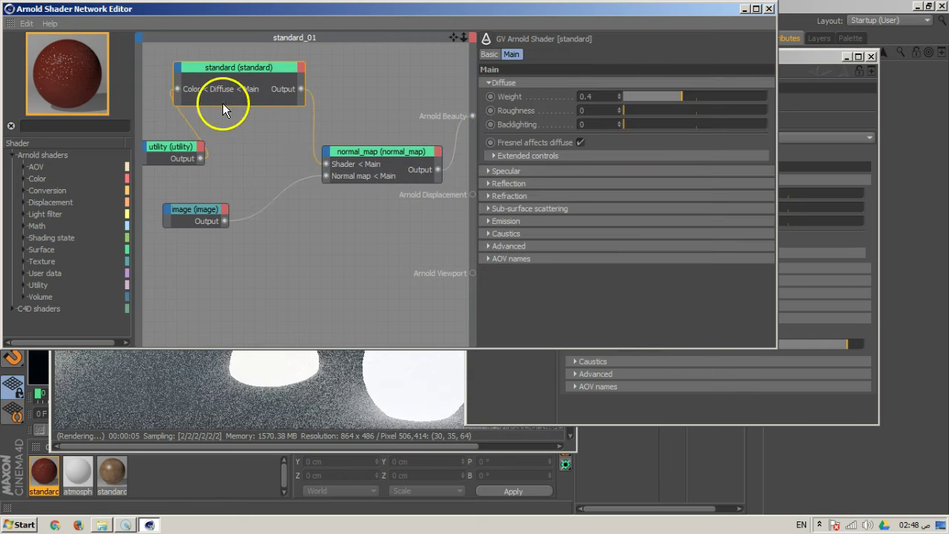
{"action": "left_click_drag", "start_coordinate": [248, 70], "coordinate": [310, 79]}
{"action": "left_click", "coordinate": [250, 85]}
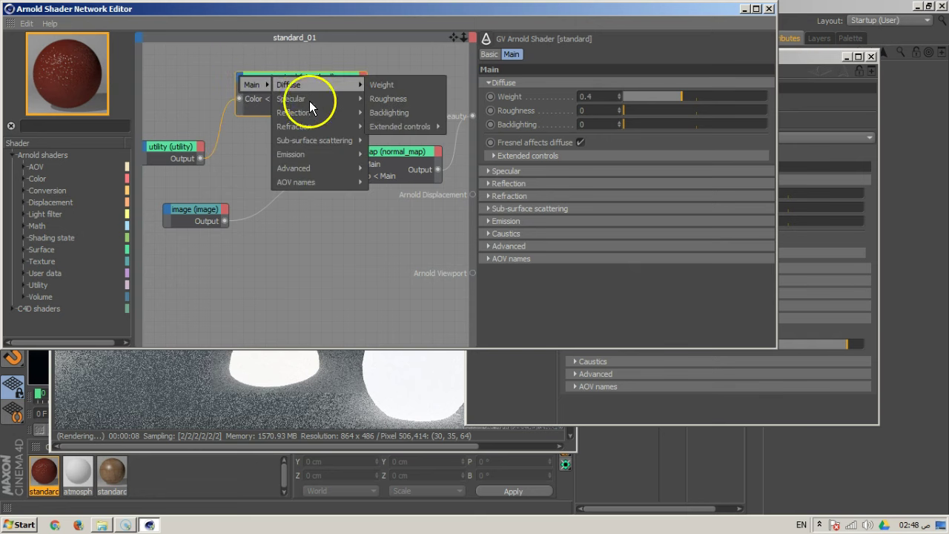
{"action": "mouse_move", "coordinate": [324, 153]}
{"action": "left_click", "coordinate": [389, 155]}
{"action": "left_click_drag", "start_coordinate": [266, 113], "coordinate": [239, 127]}
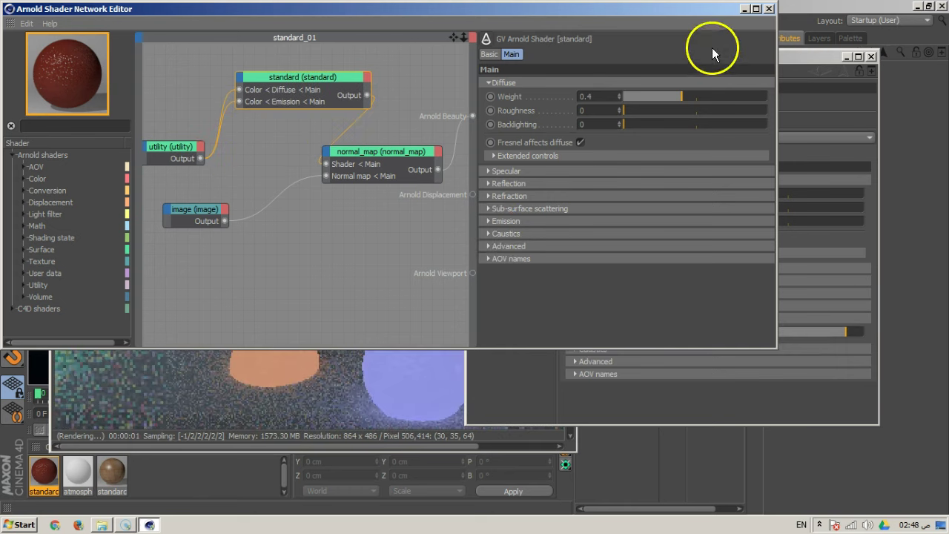
{"action": "left_click", "coordinate": [770, 9]}
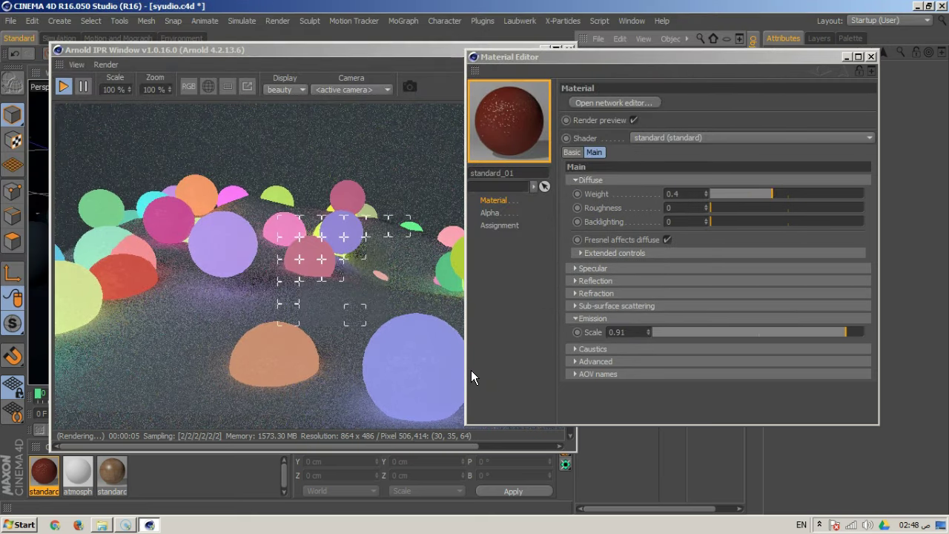
Step: Raise the emission scale to 1 and collapse the material's emission settings
{"action": "left_click", "coordinate": [557, 354]}
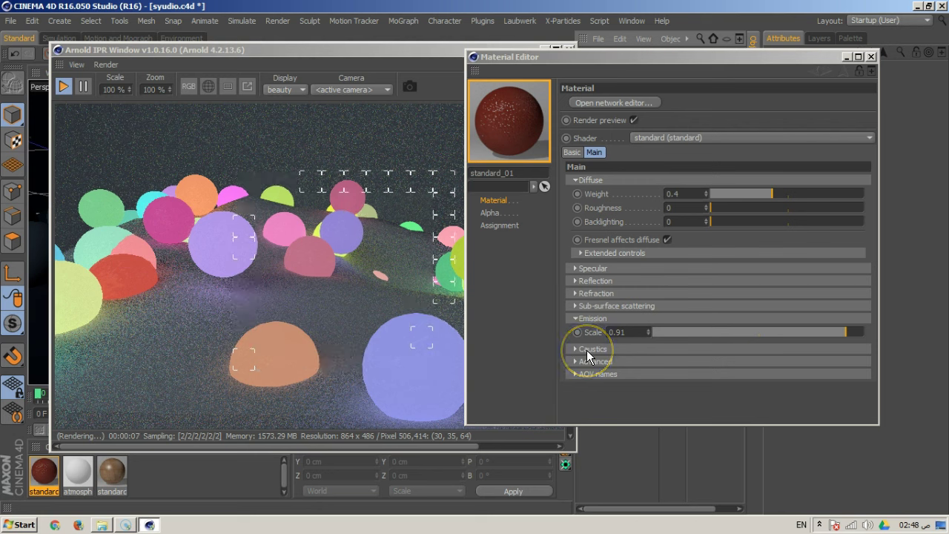
{"action": "left_click", "coordinate": [421, 329]}
{"action": "left_click", "coordinate": [649, 362]}
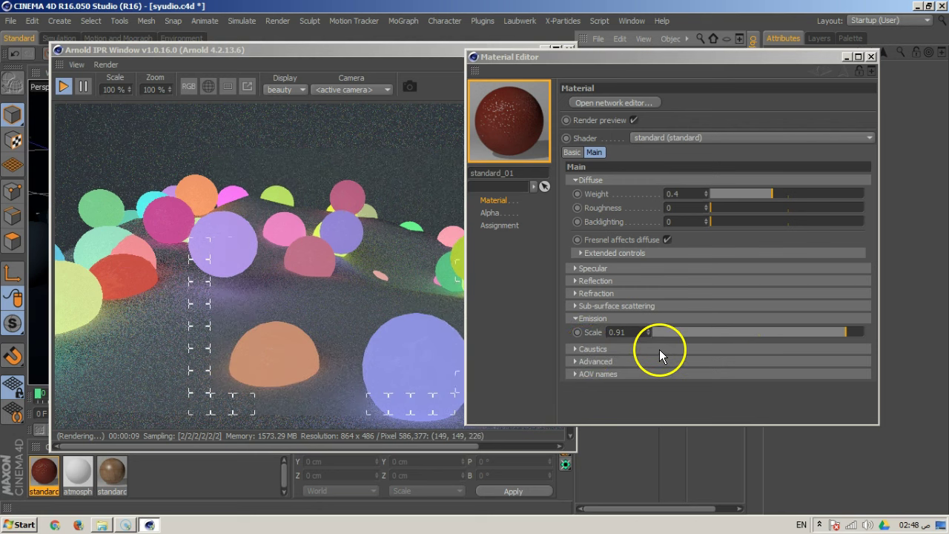
{"action": "left_click_drag", "start_coordinate": [802, 331], "coordinate": [932, 329]}
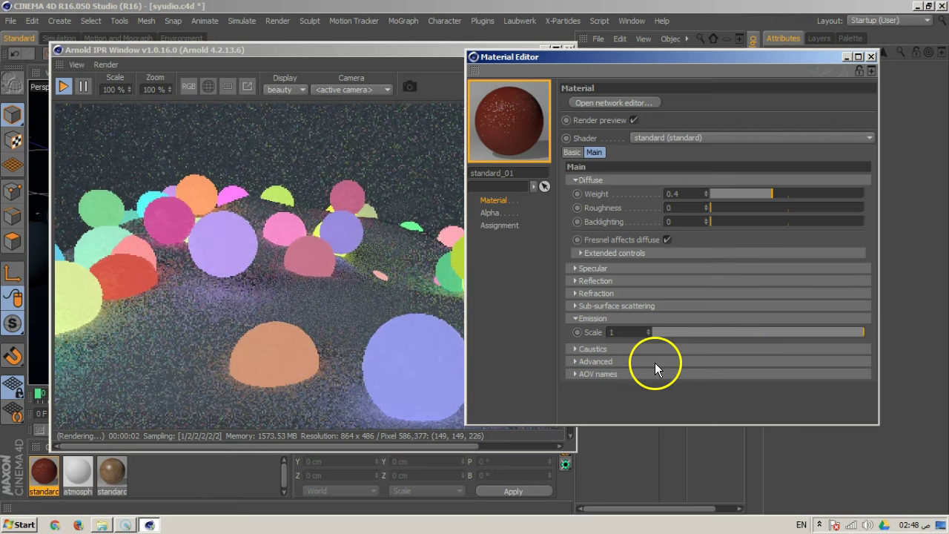
{"action": "left_click", "coordinate": [595, 319]}
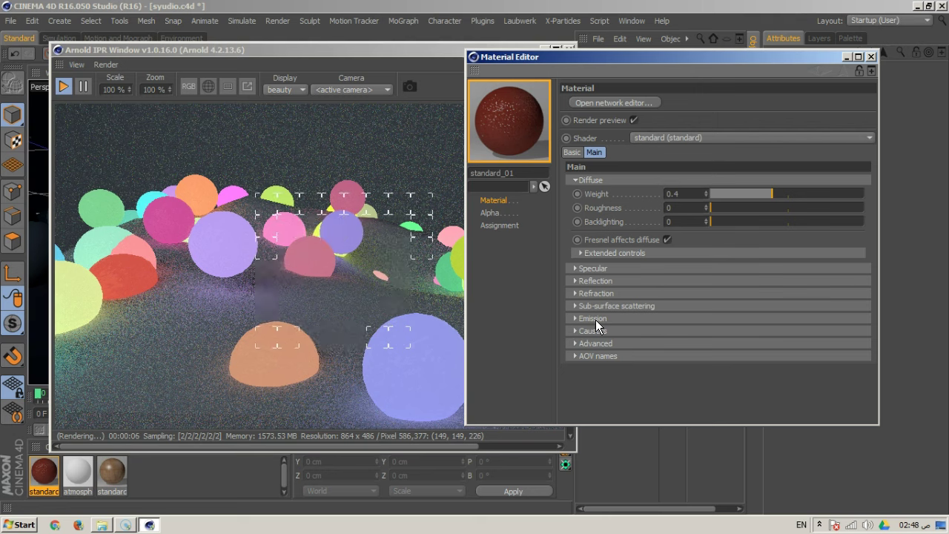